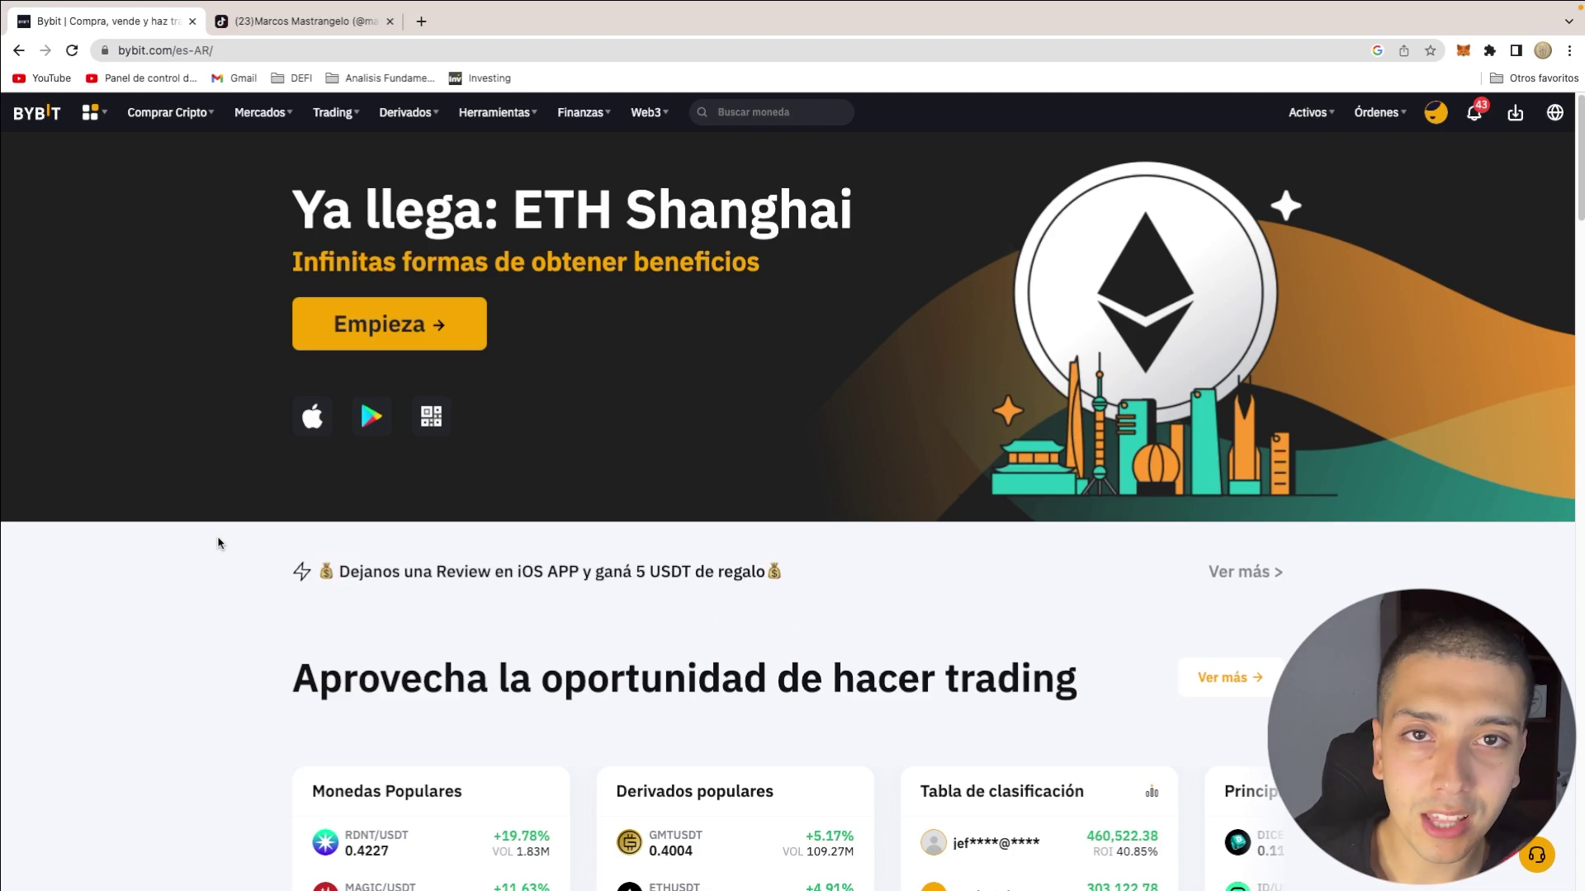
# View the creator's TikTok profile and return to the Bybit home page
pyautogui.hotkey('ctrl', 'Tab')
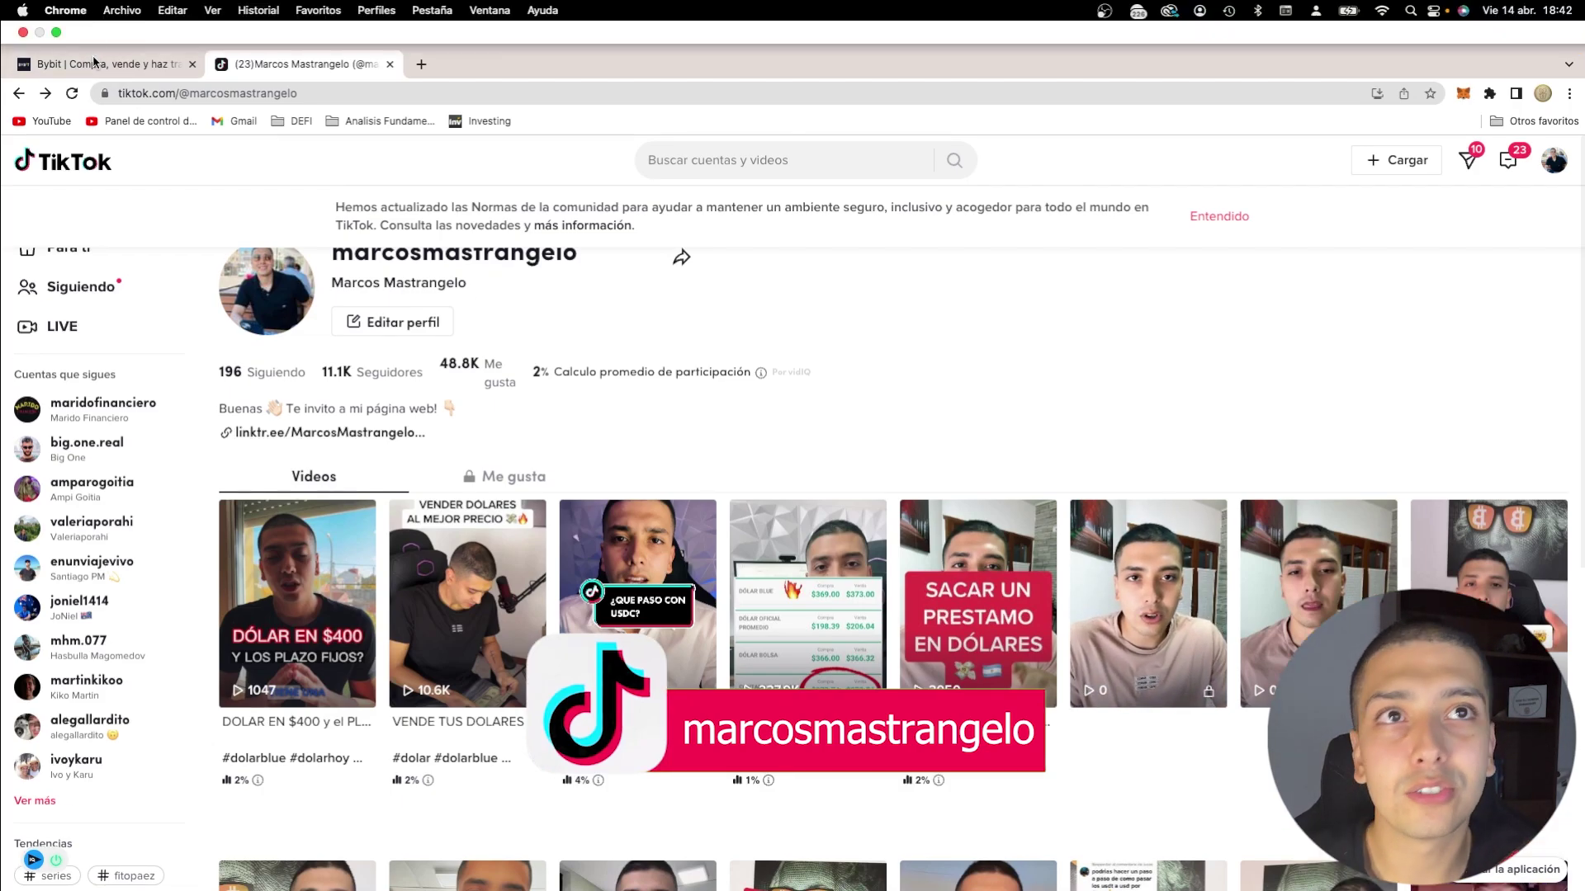
pyautogui.click(94, 62)
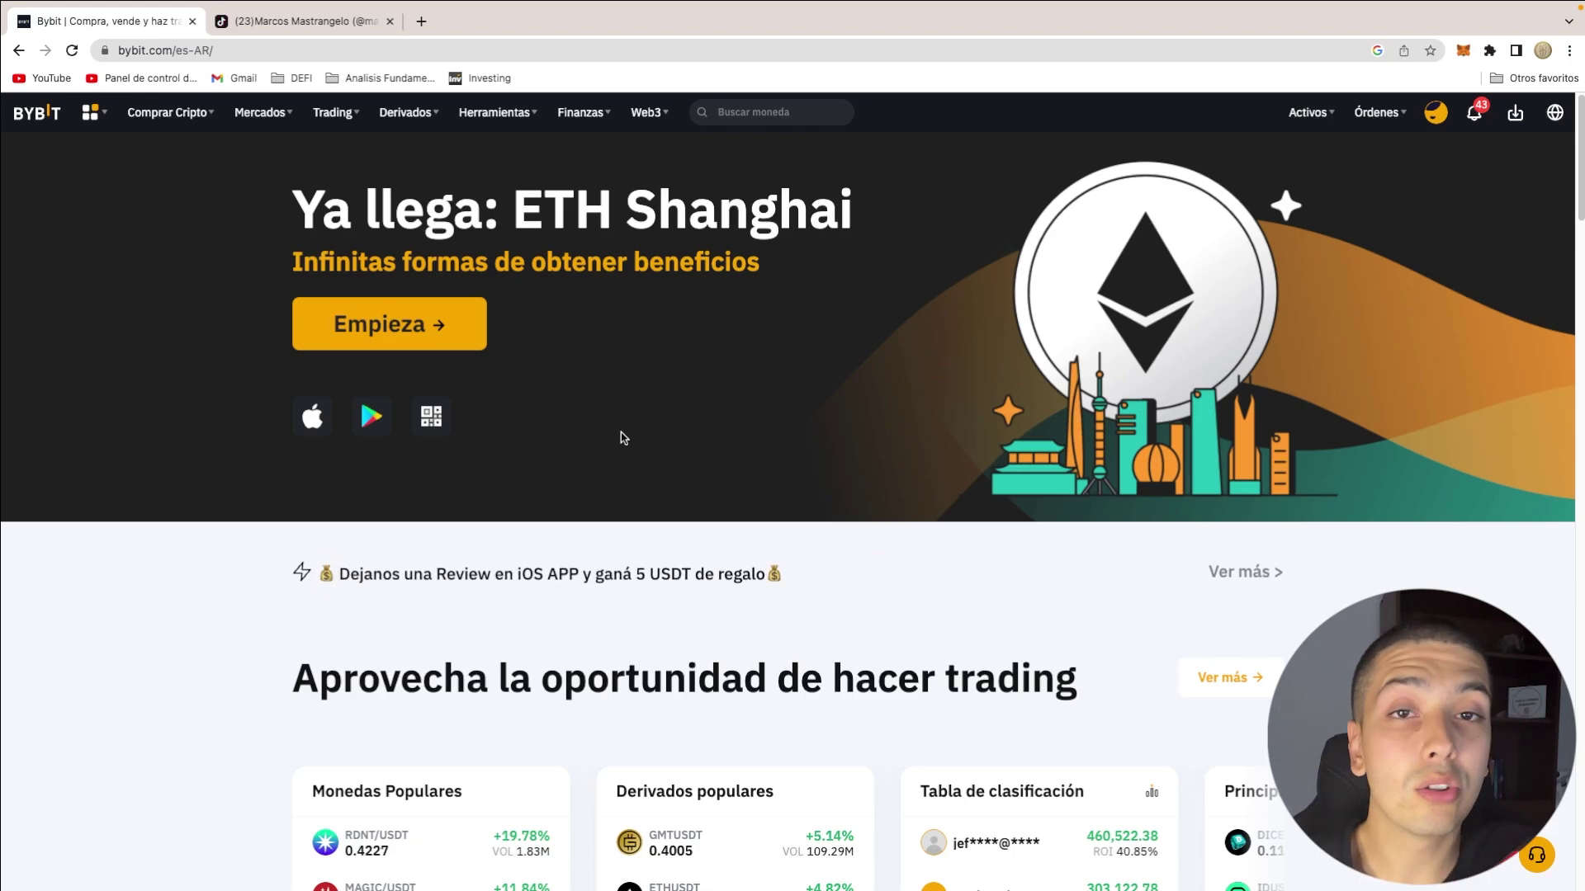
# Open the Spot account's asset list and bring up the deposit form for AAVE
pyautogui.moveTo(1325, 120)
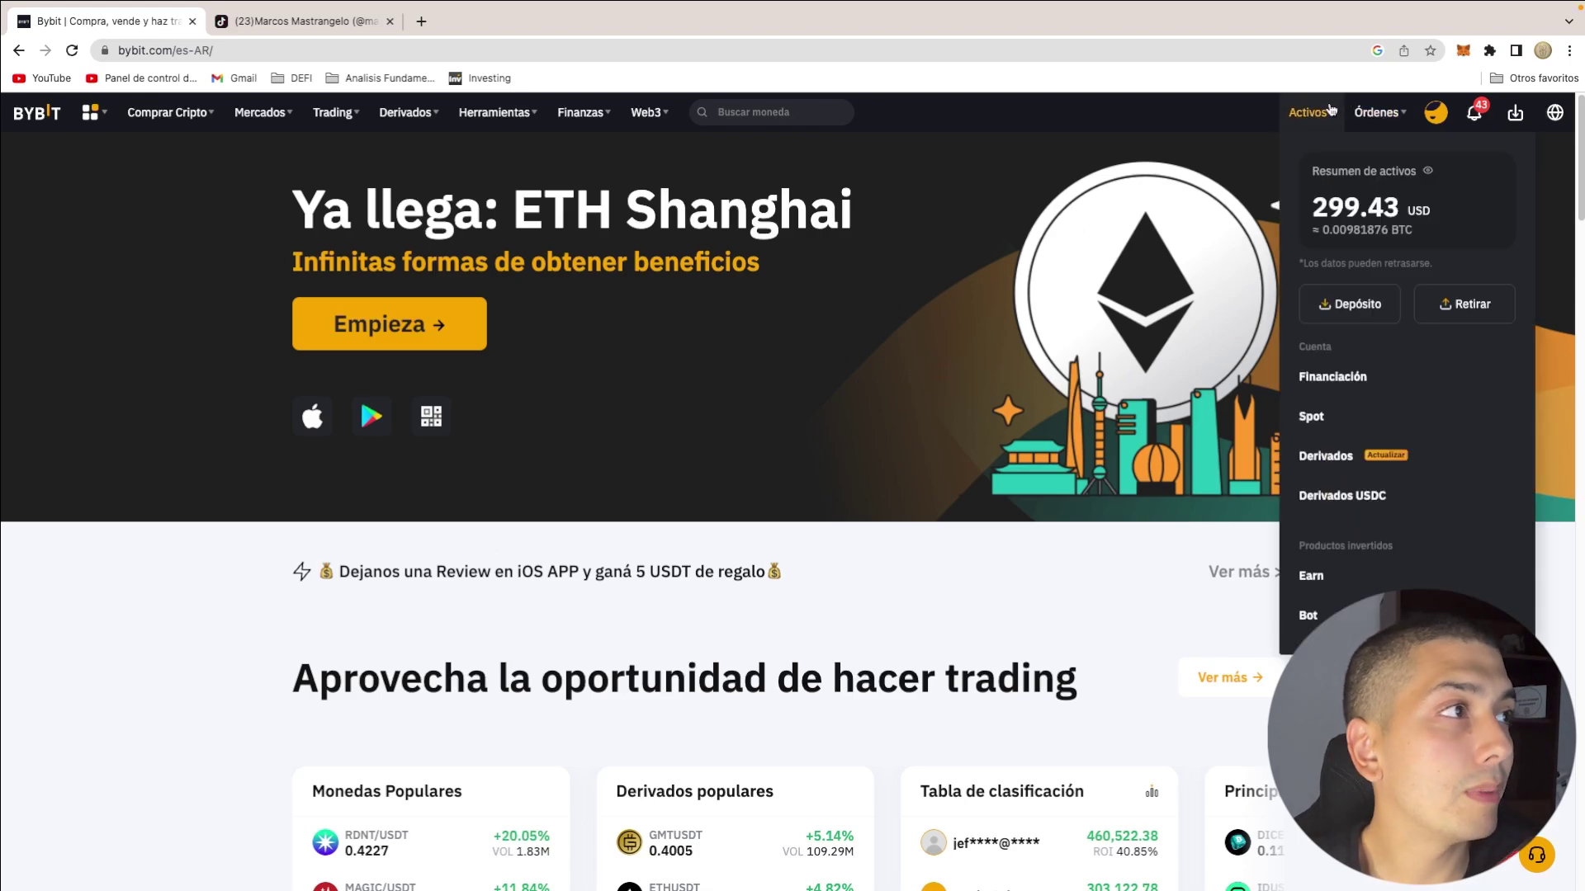
pyautogui.click(1356, 429)
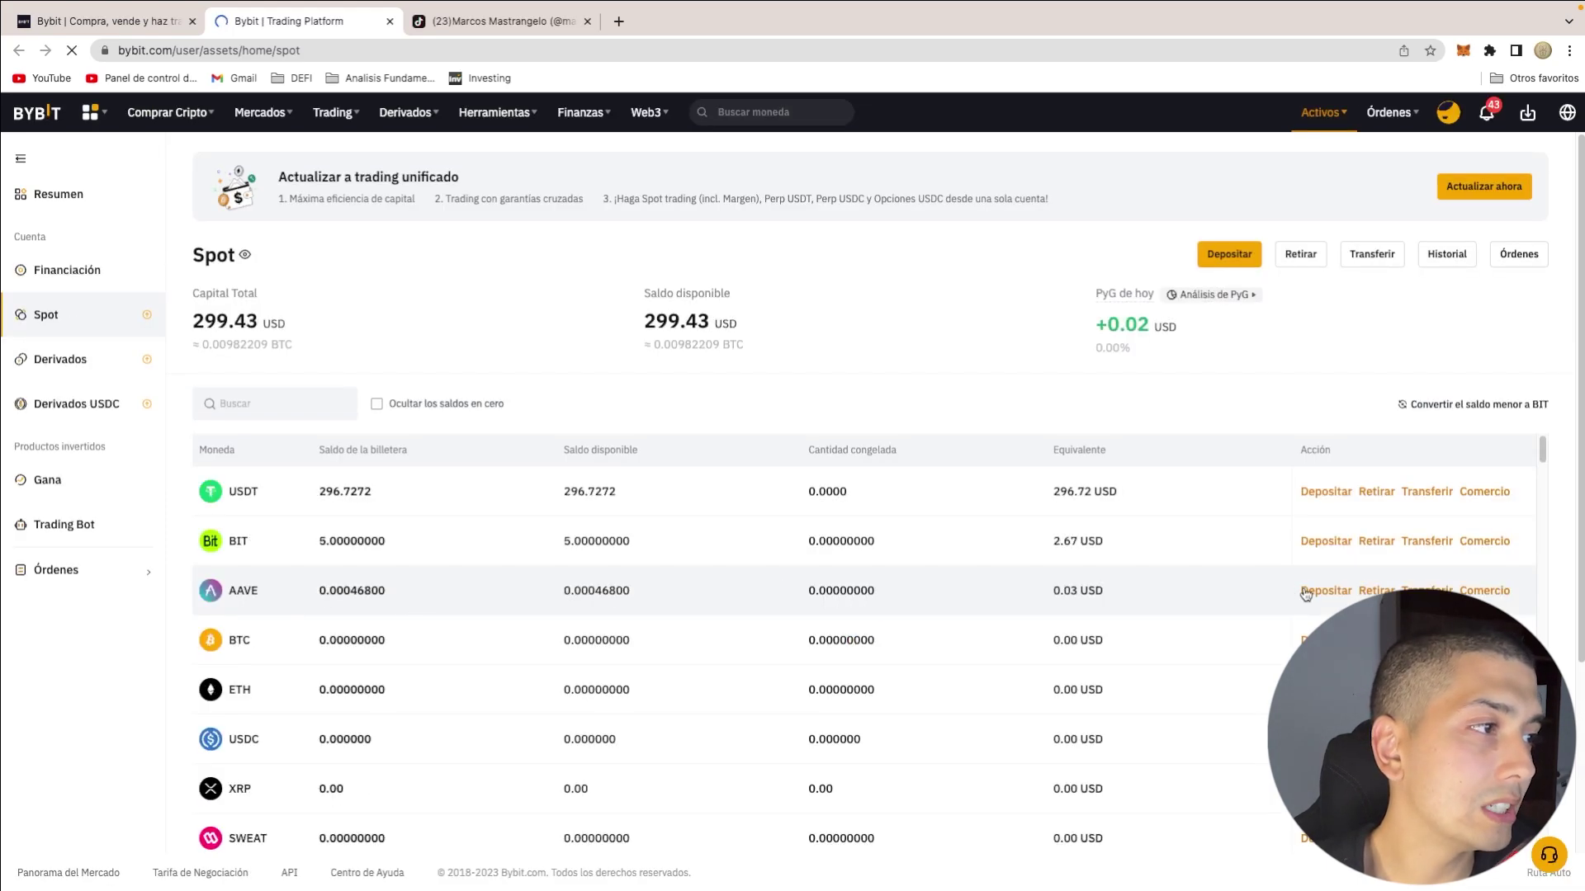
pyautogui.click(1314, 591)
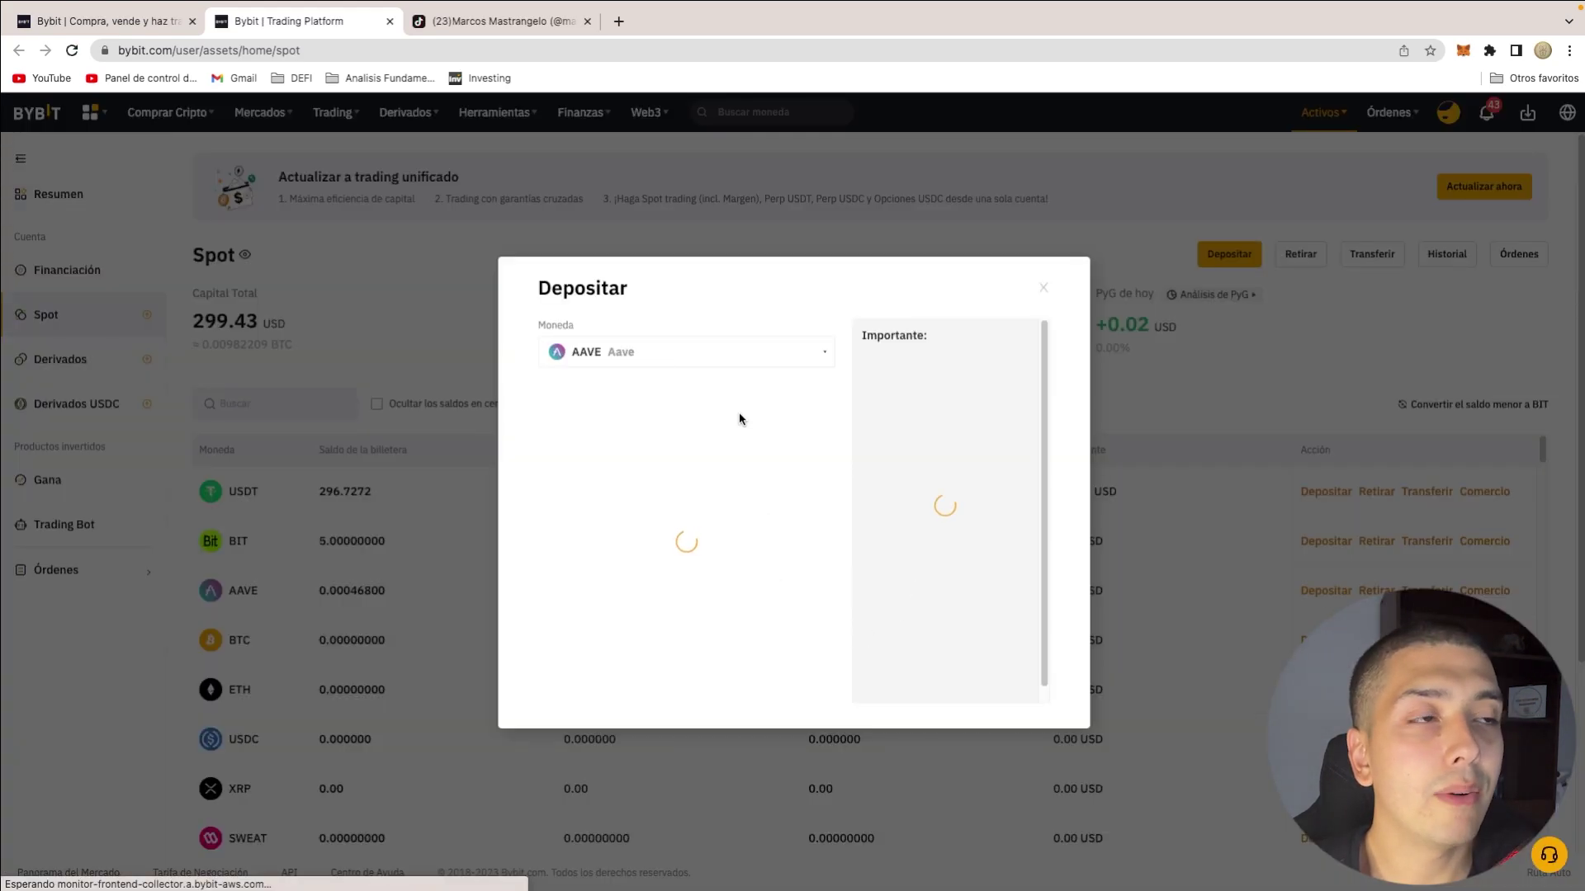
# Display the deposit address for USDT on the BSC (BEP20) chain, and close the deposit form
pyautogui.click(760, 355)
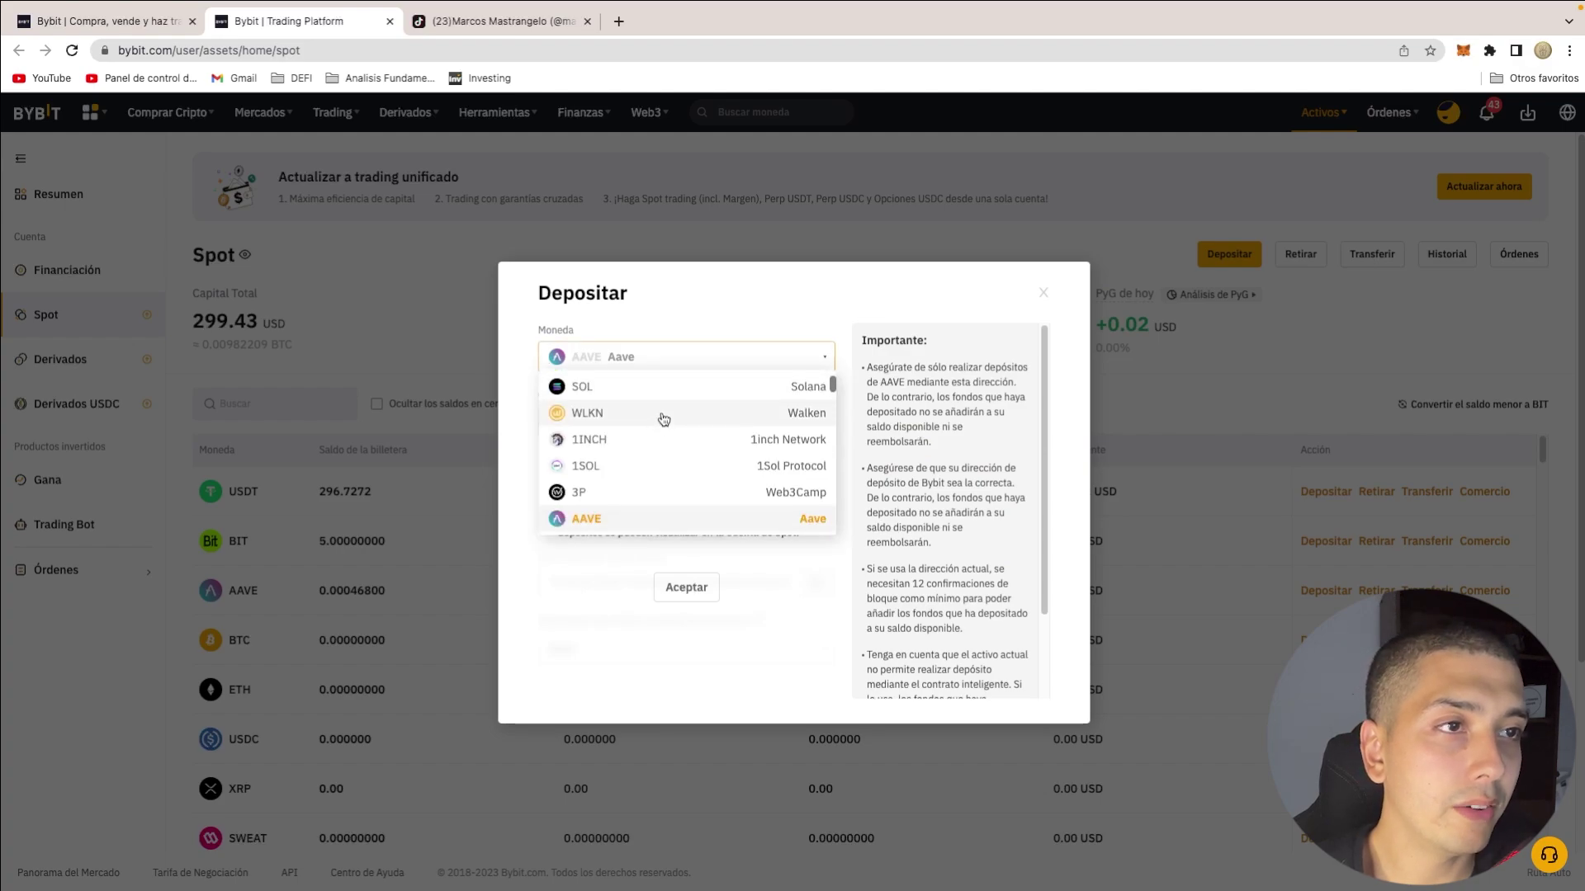
pyautogui.write('usdt')
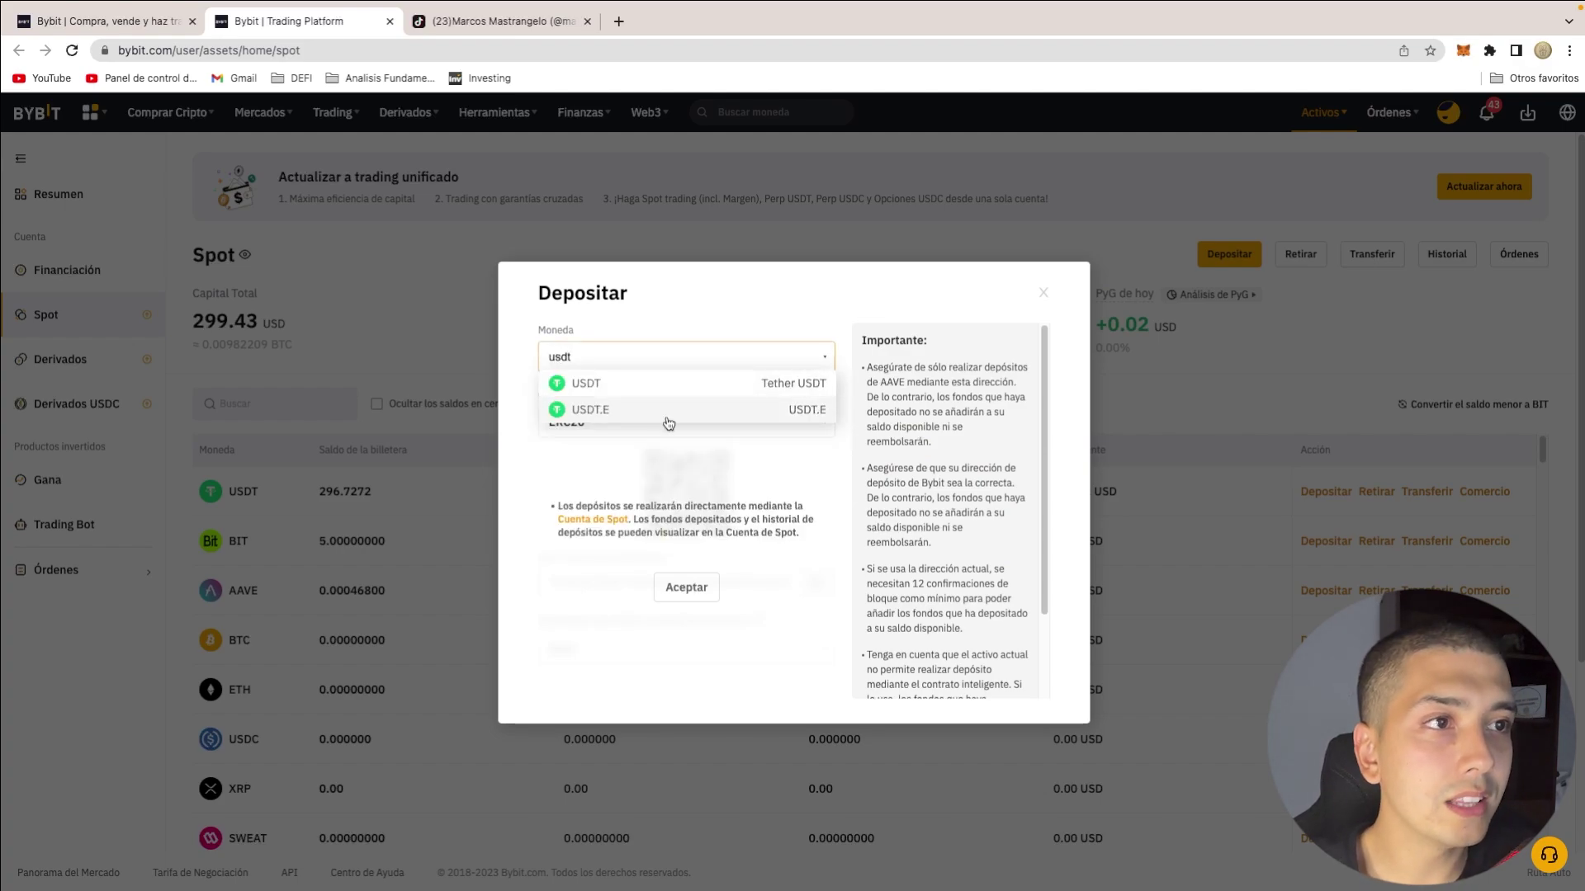
pyautogui.click(714, 385)
pyautogui.click(679, 425)
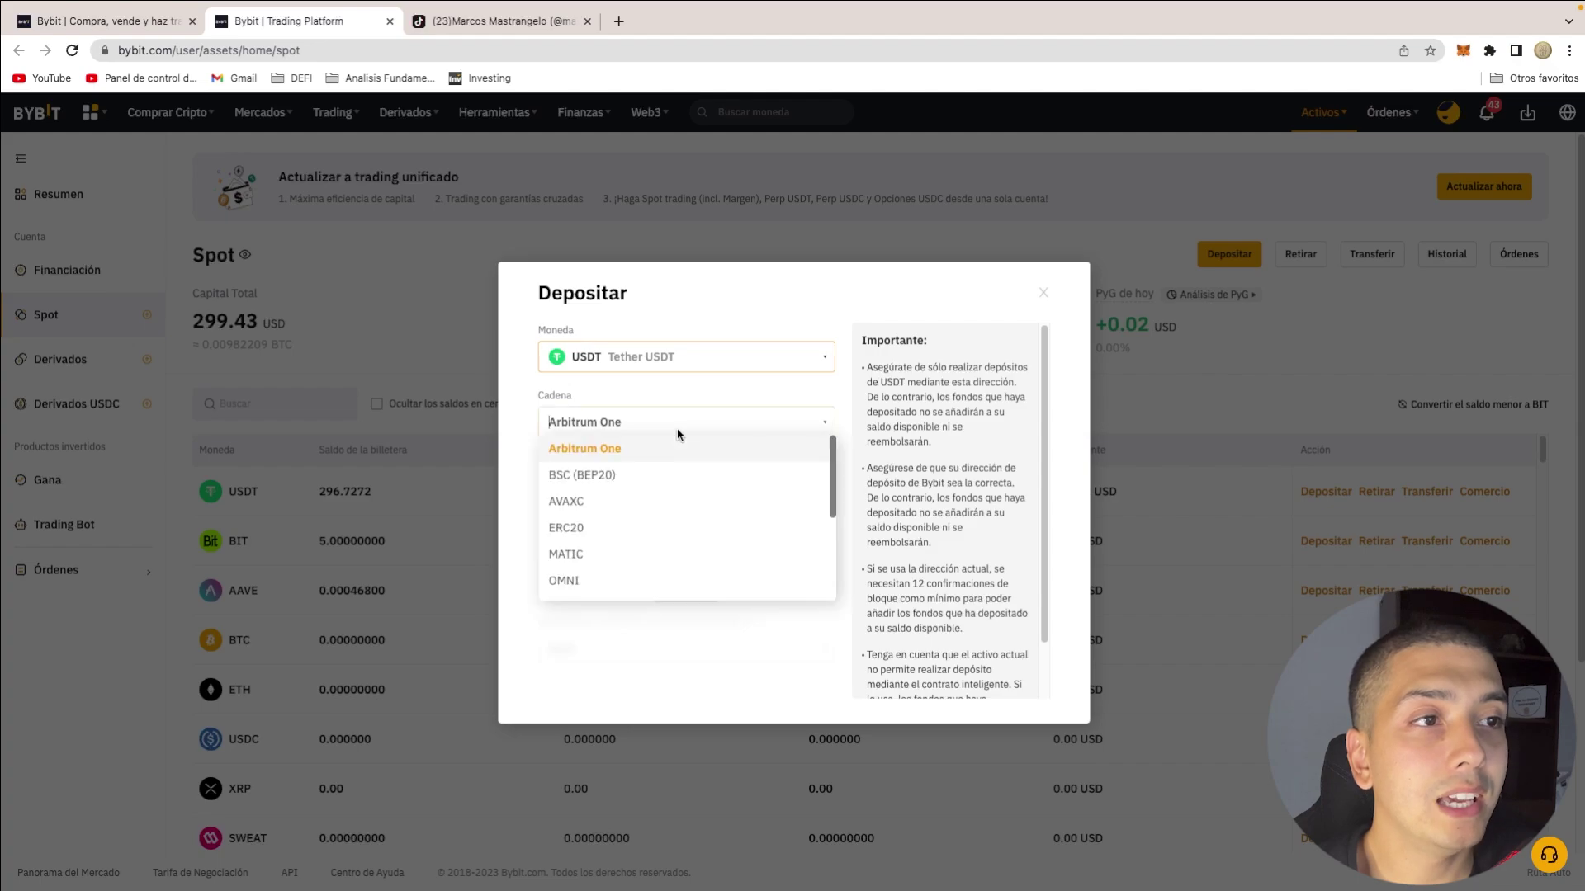
pyautogui.click(602, 471)
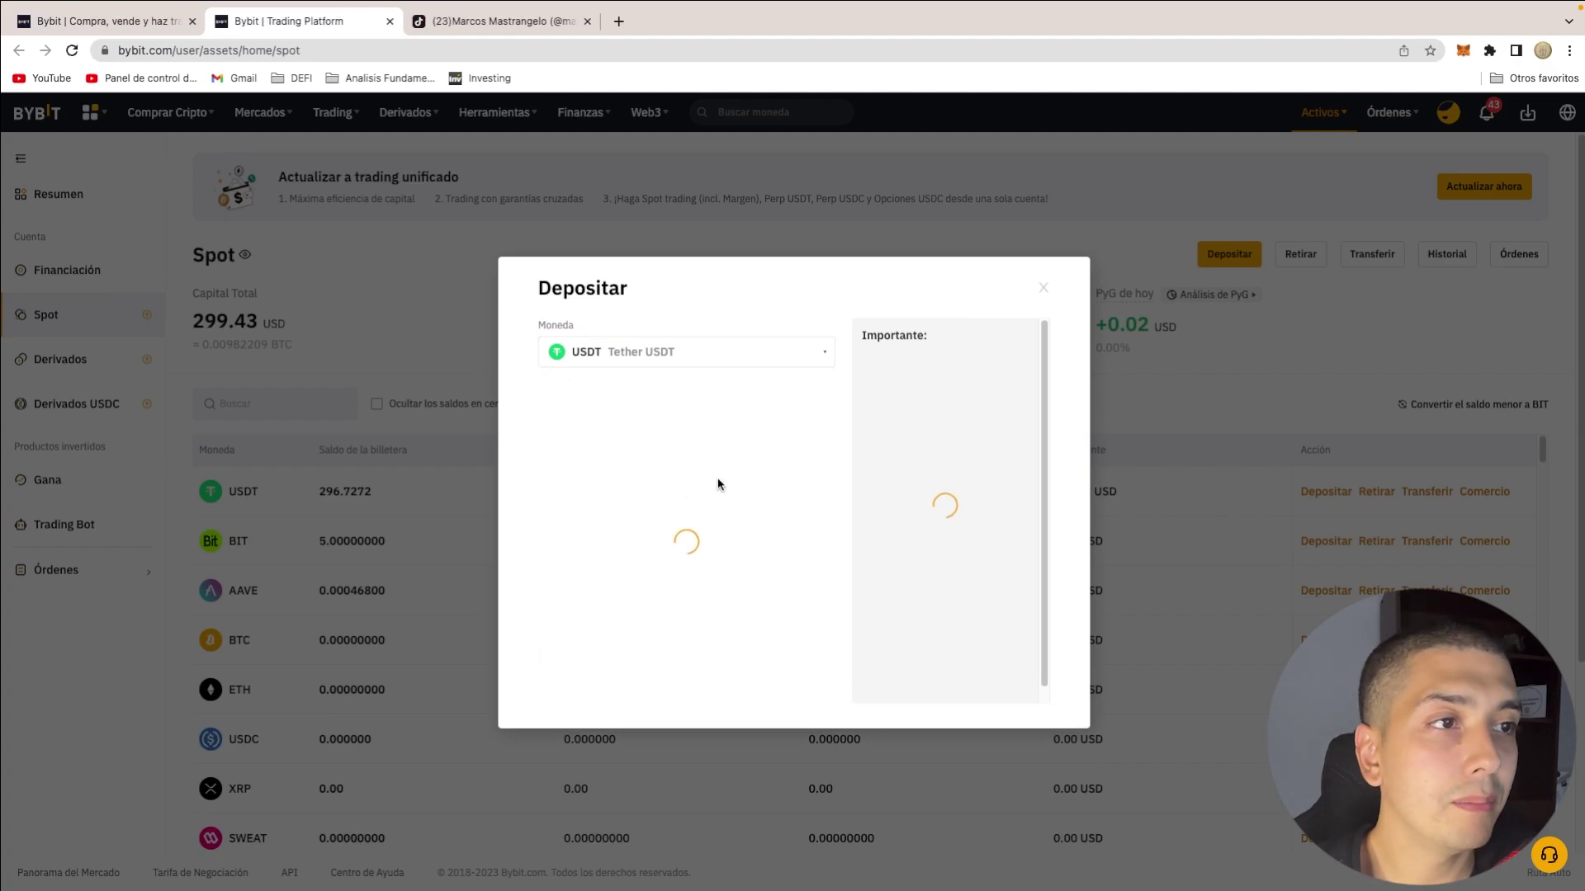
pyautogui.click(675, 590)
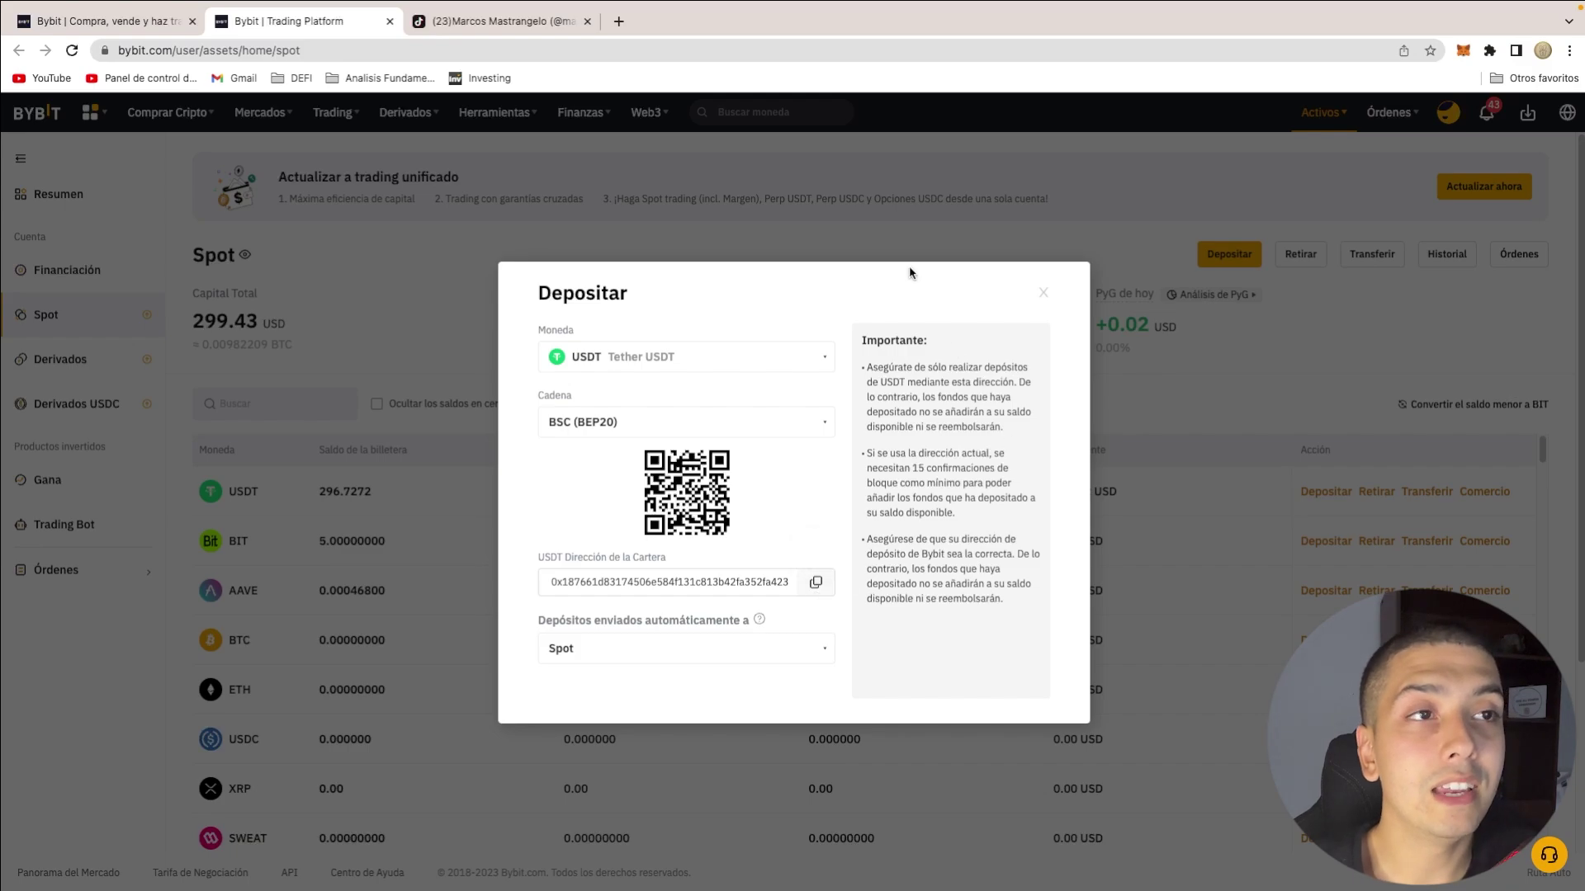
pyautogui.click(1043, 293)
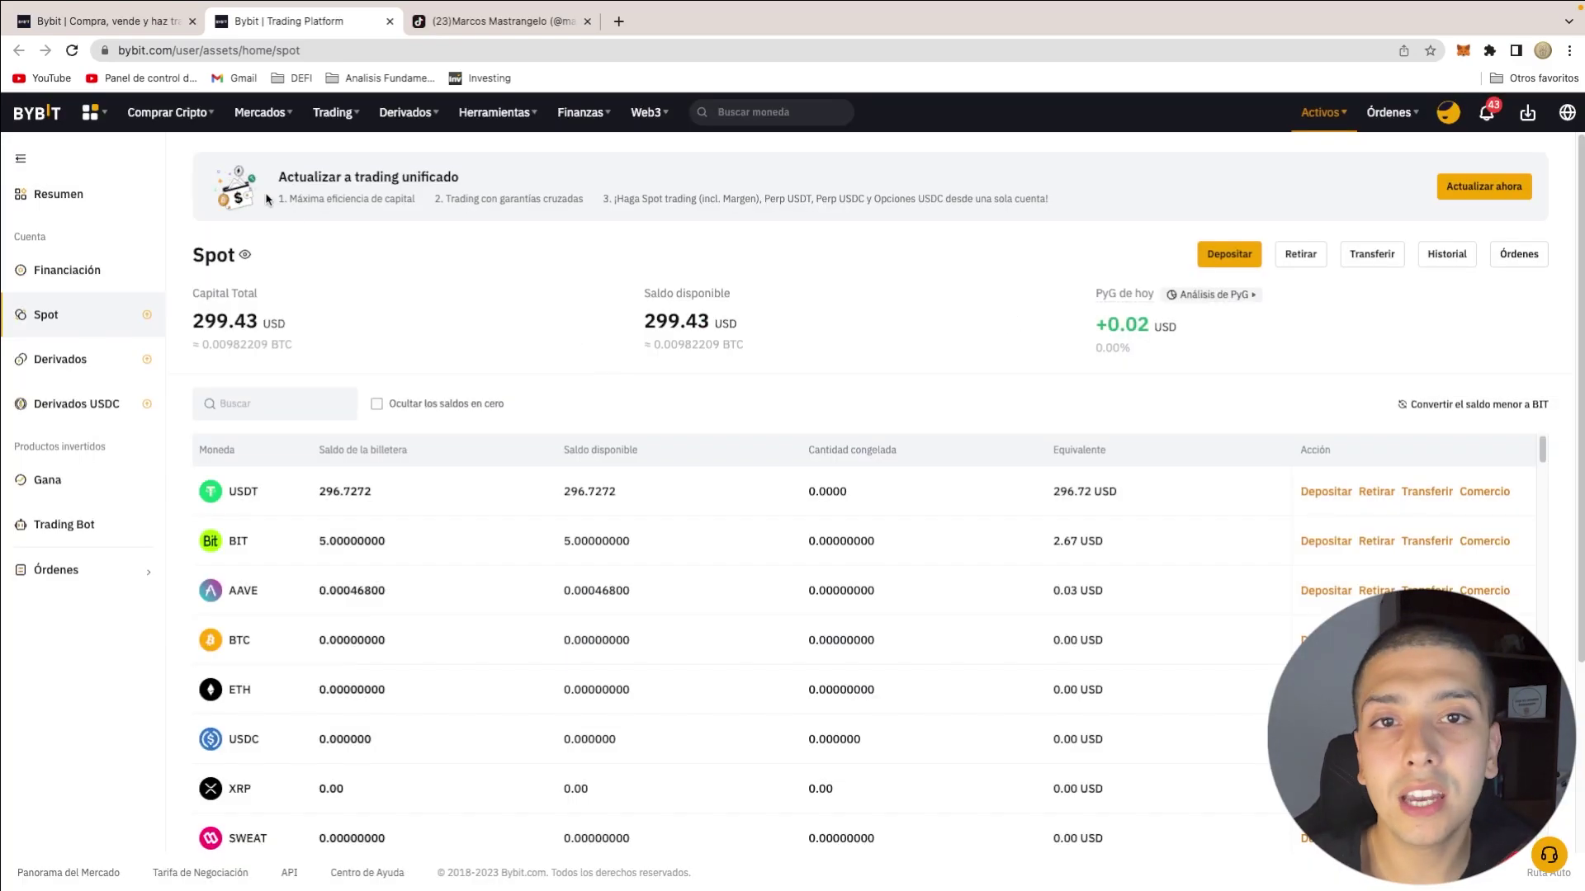
# Go to the P2P trading page for buying crypto and dismiss its welcome video
pyautogui.moveTo(189, 120)
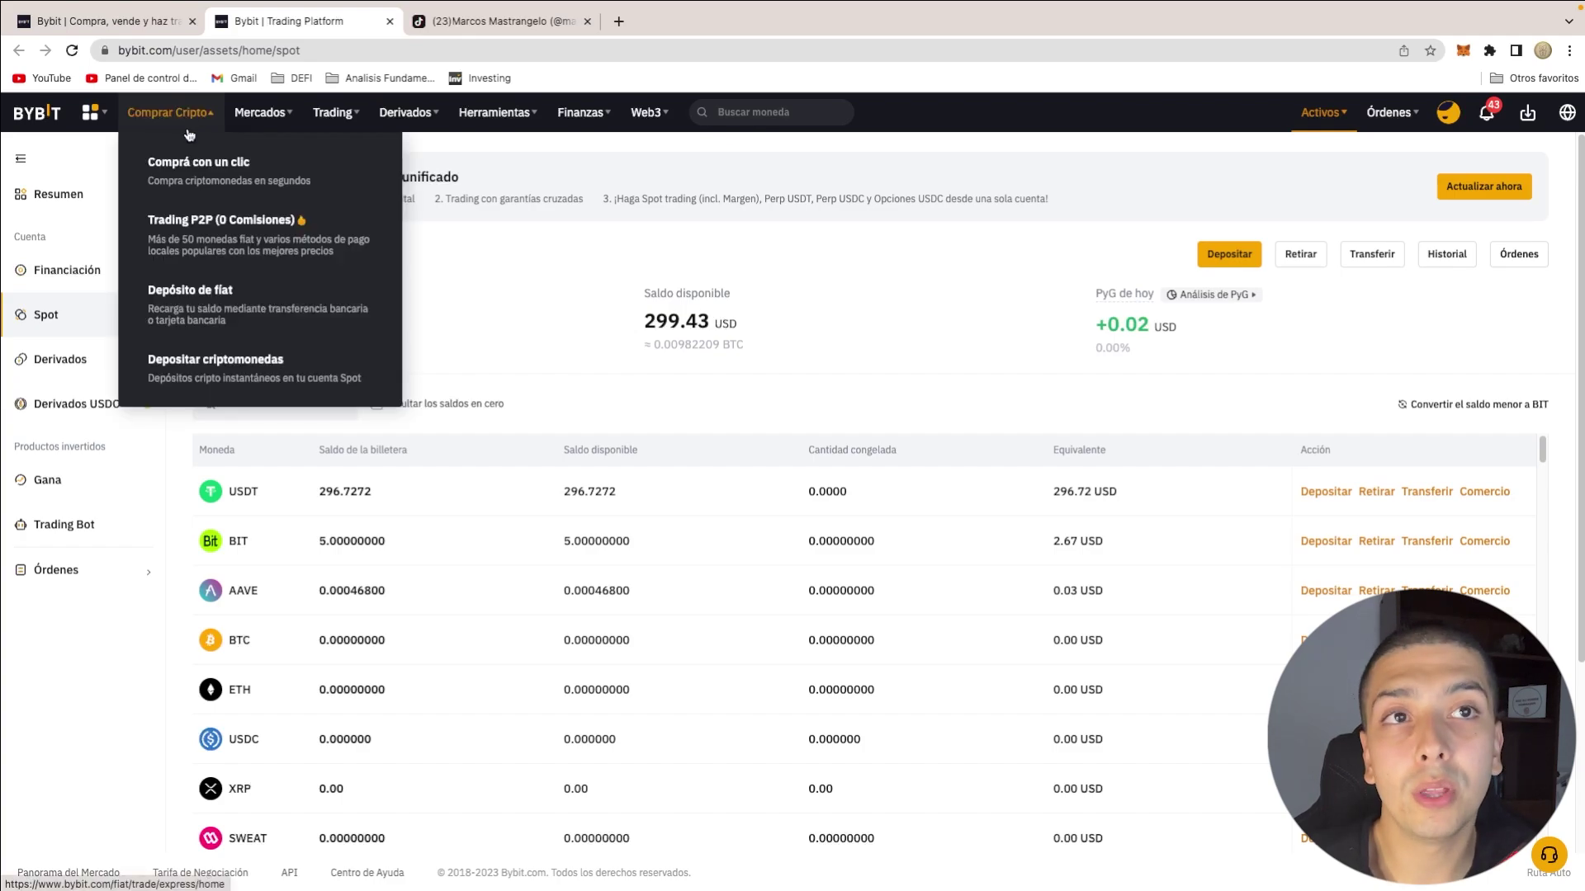
pyautogui.click(224, 237)
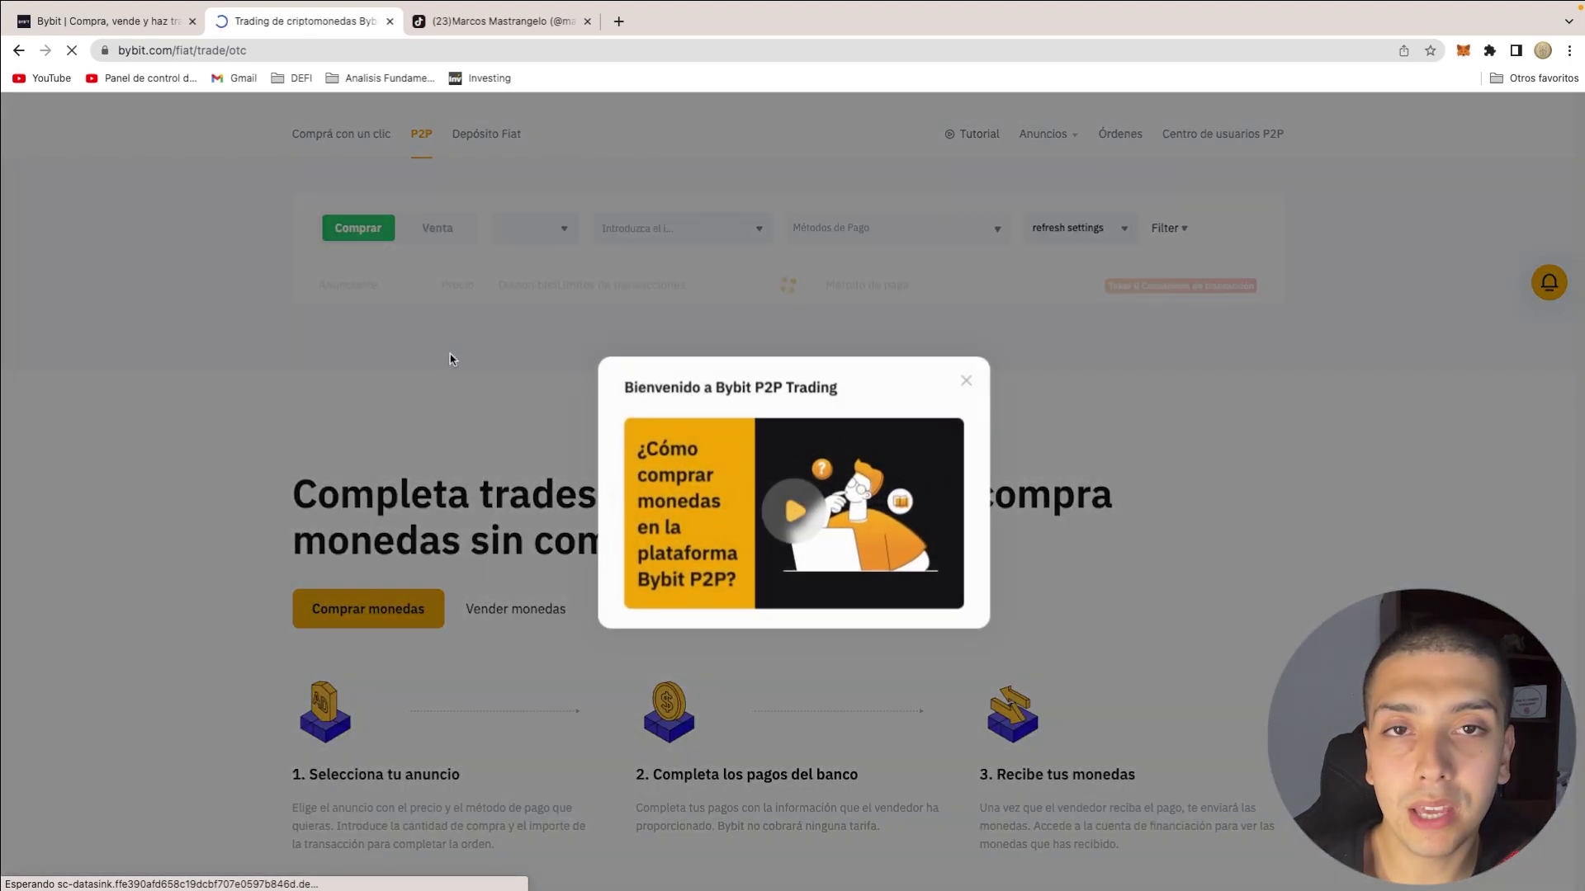
pyautogui.click(966, 382)
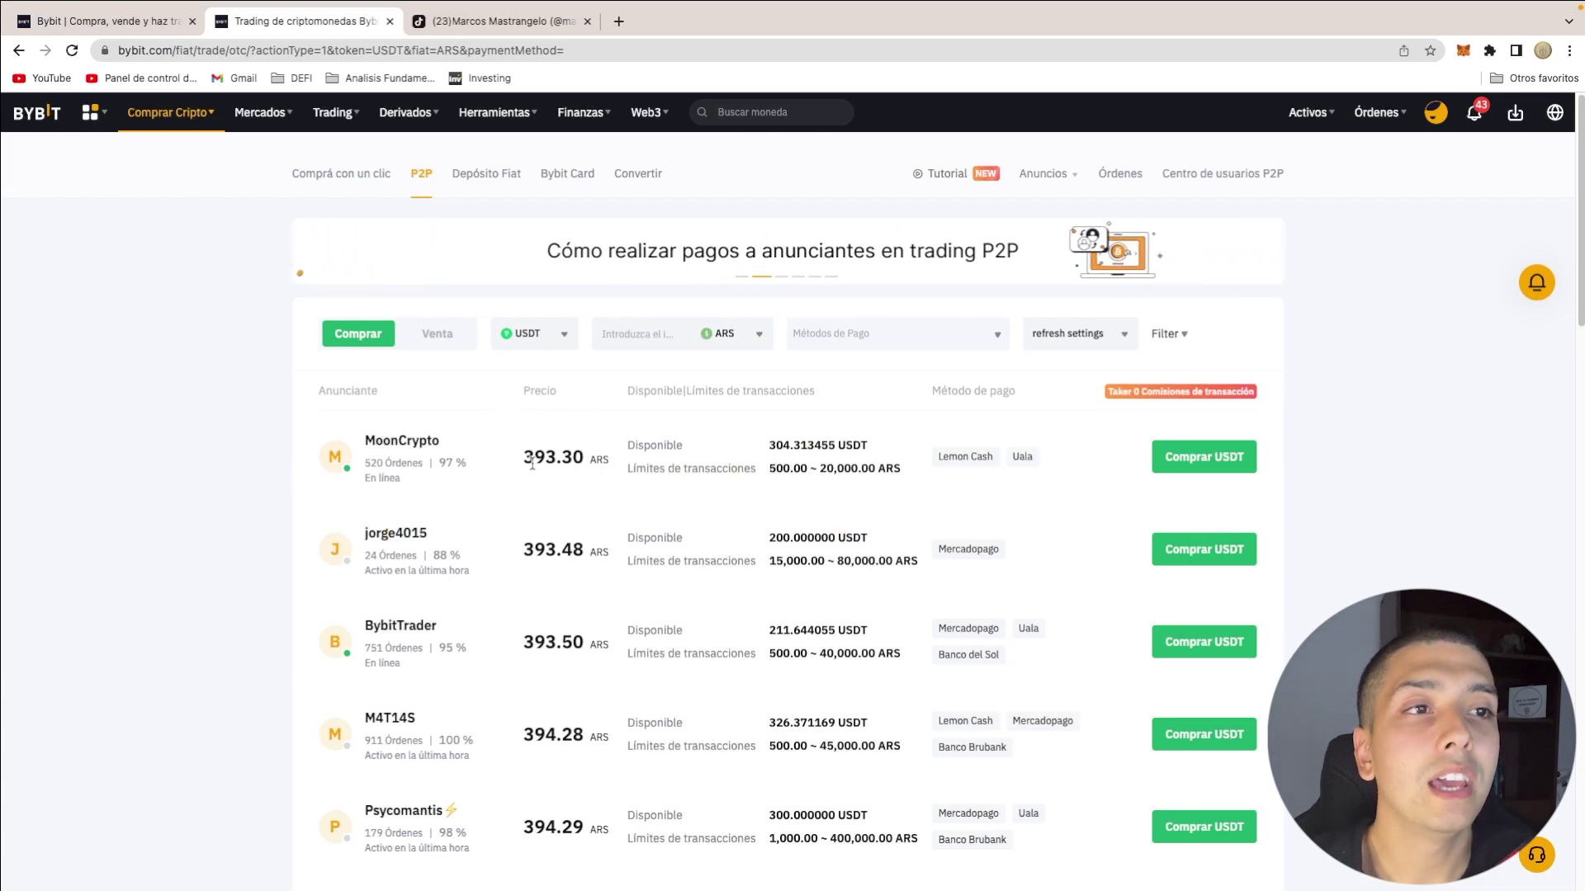
# Check the Dólar Blue buy and sell rates on dolarhoy.com, and return to the P2P offers
pyautogui.click(619, 21)
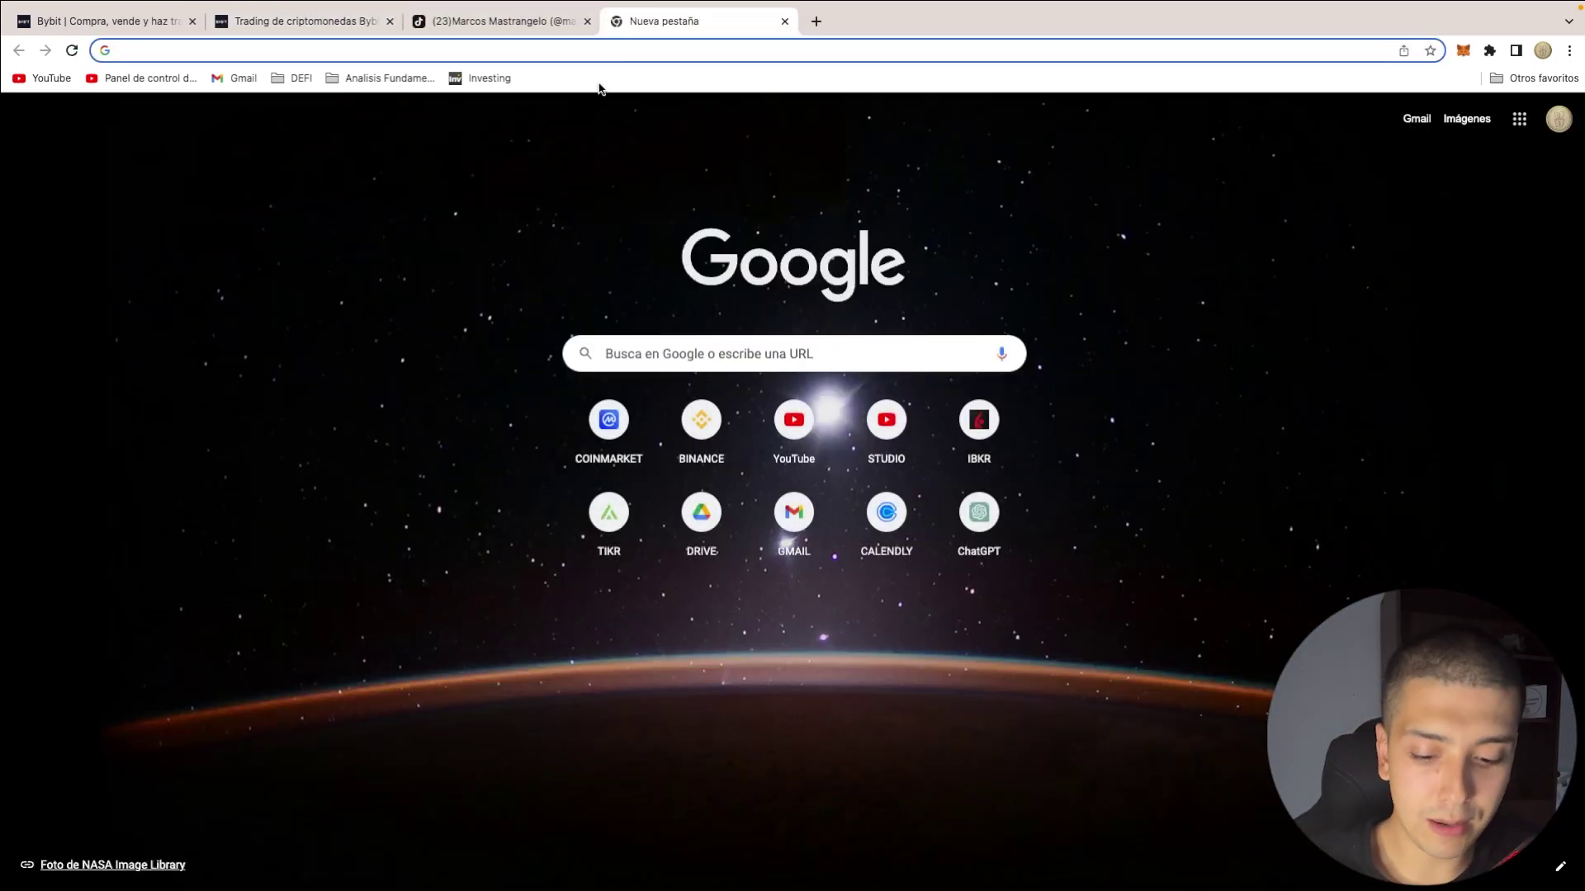
pyautogui.write('dolarhoy.com')
pyautogui.press('Return')
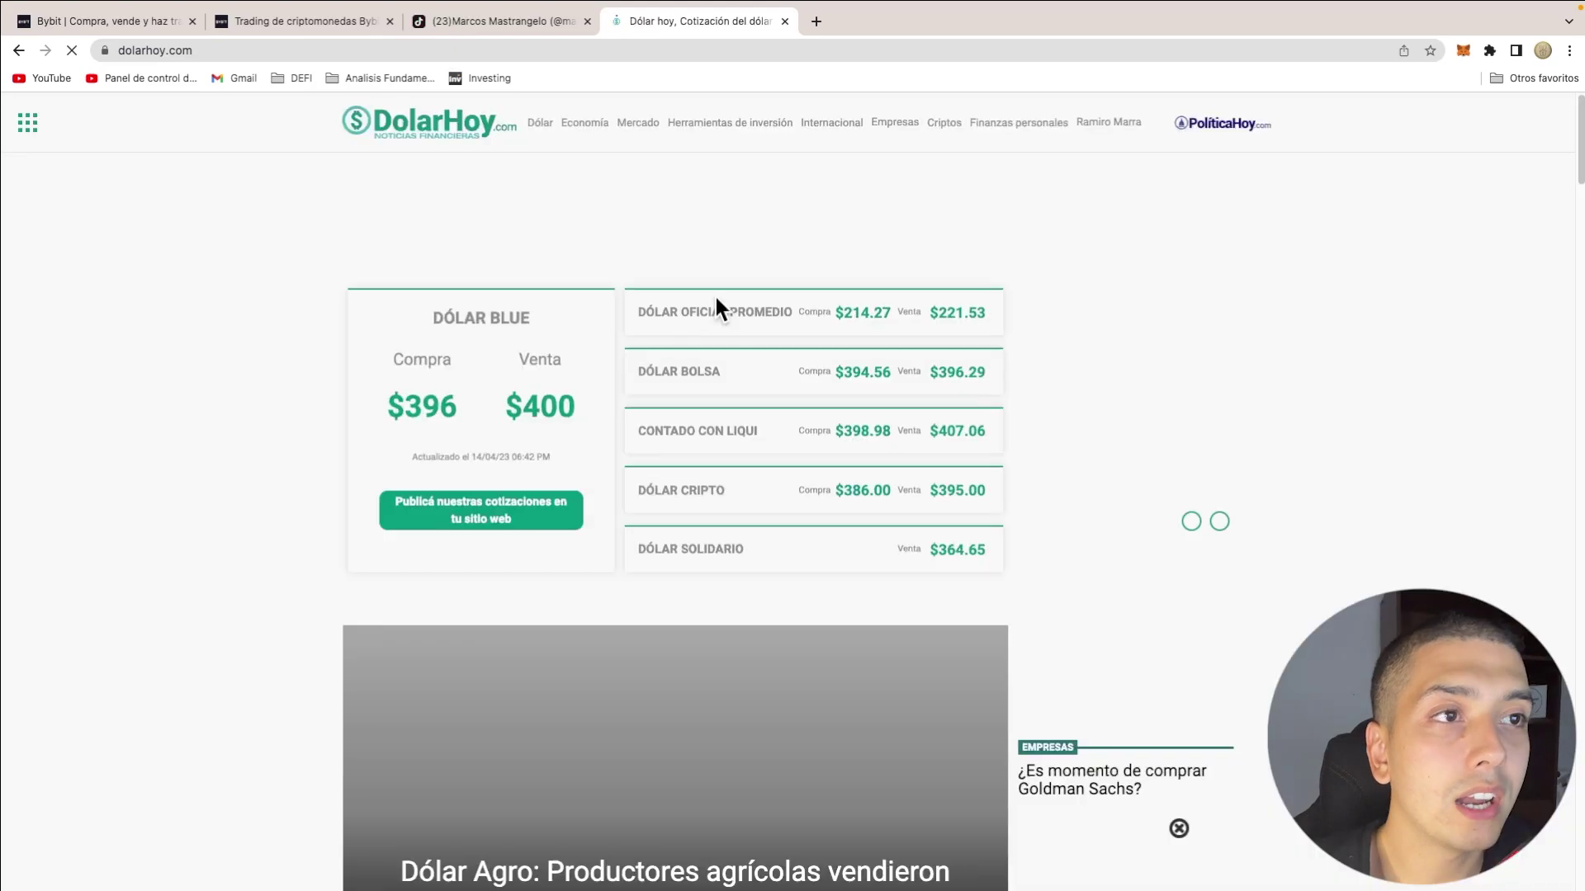
pyautogui.moveTo(571, 415); pyautogui.dragTo(388, 406)
pyautogui.click(326, 273)
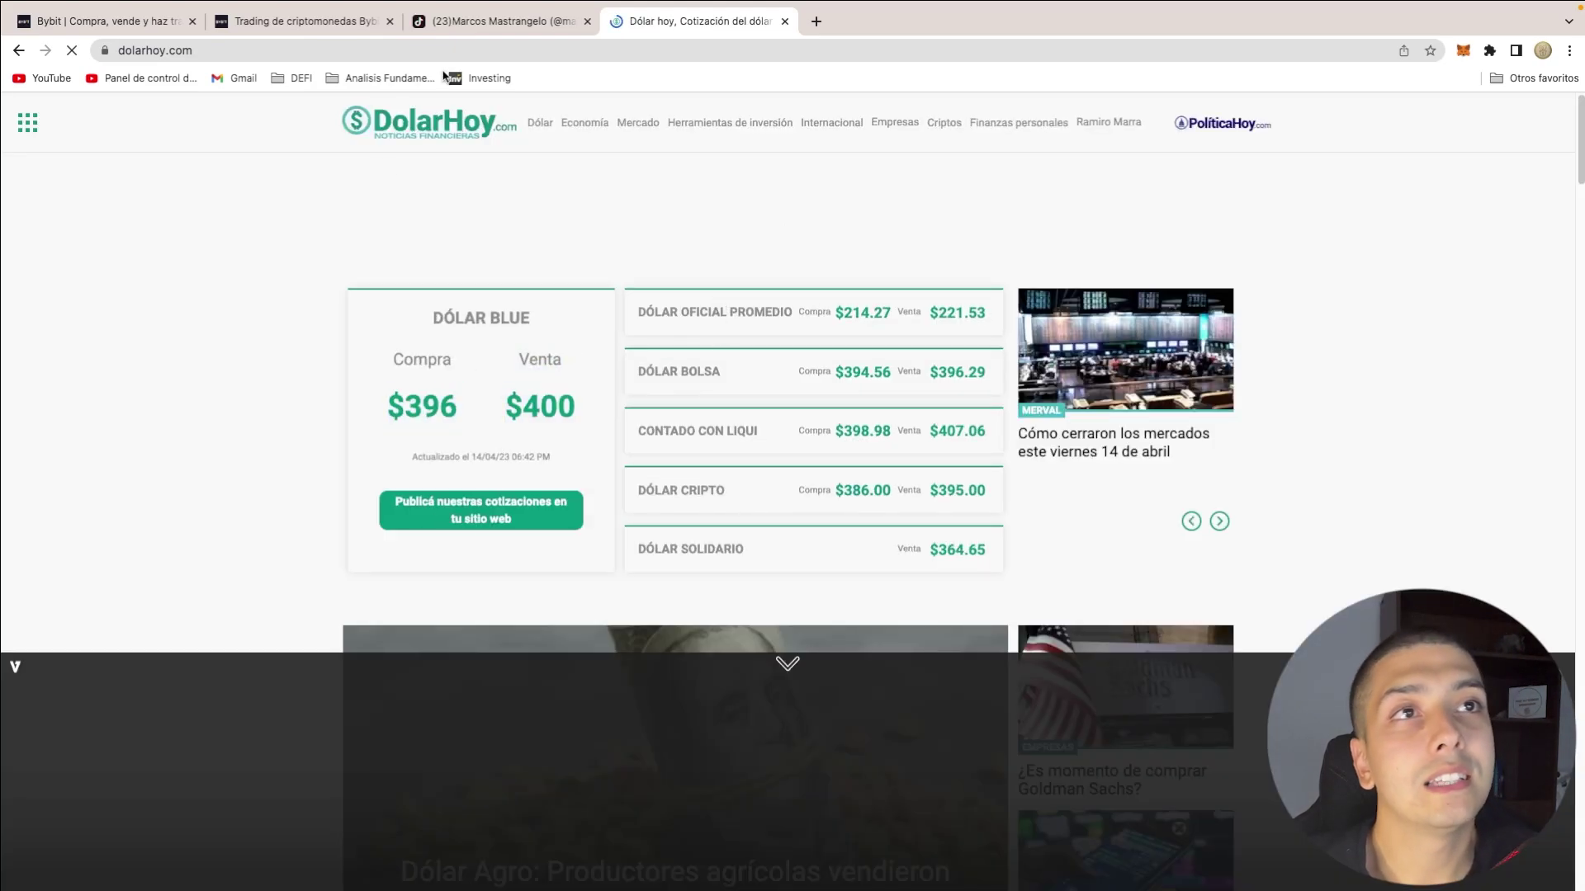
pyautogui.click(266, 25)
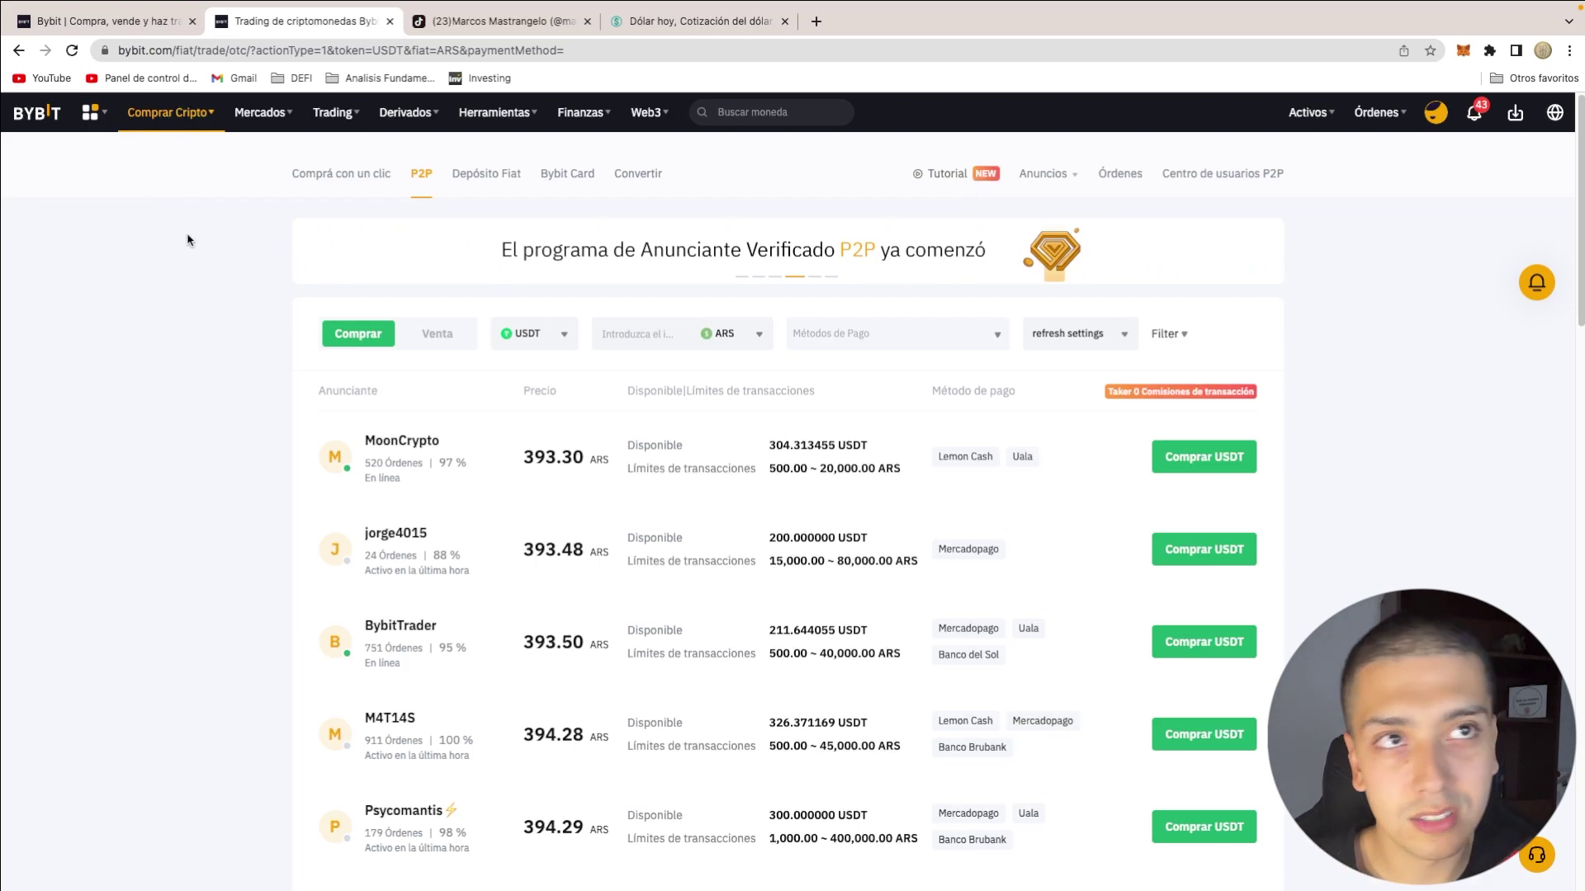
# Look through the trading products and open the Bot de Trading page
pyautogui.moveTo(262, 116)
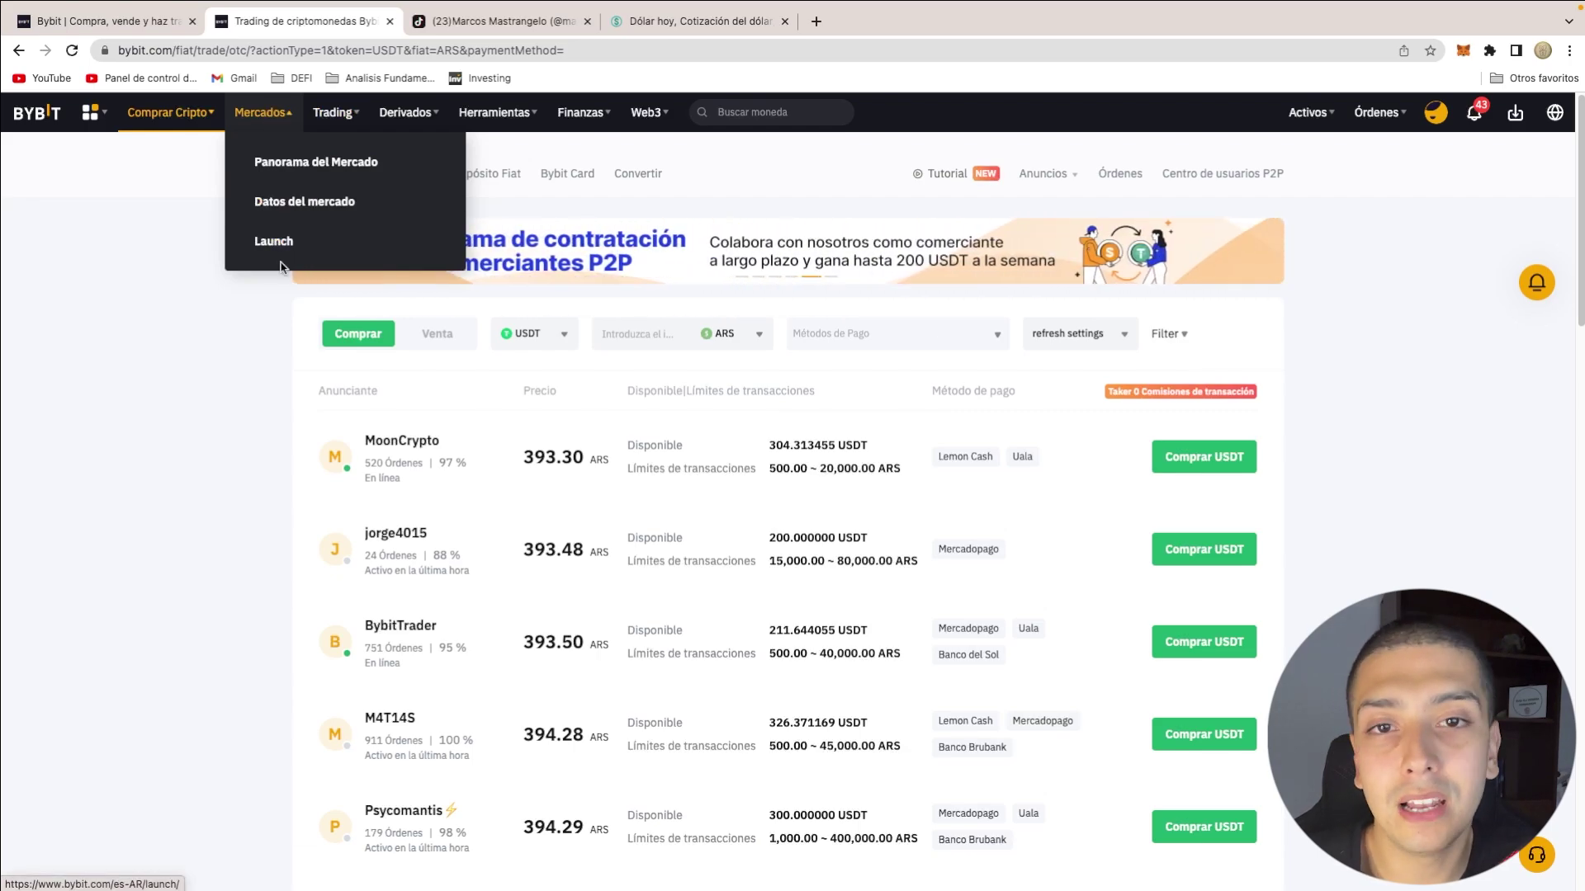
pyautogui.moveTo(337, 119)
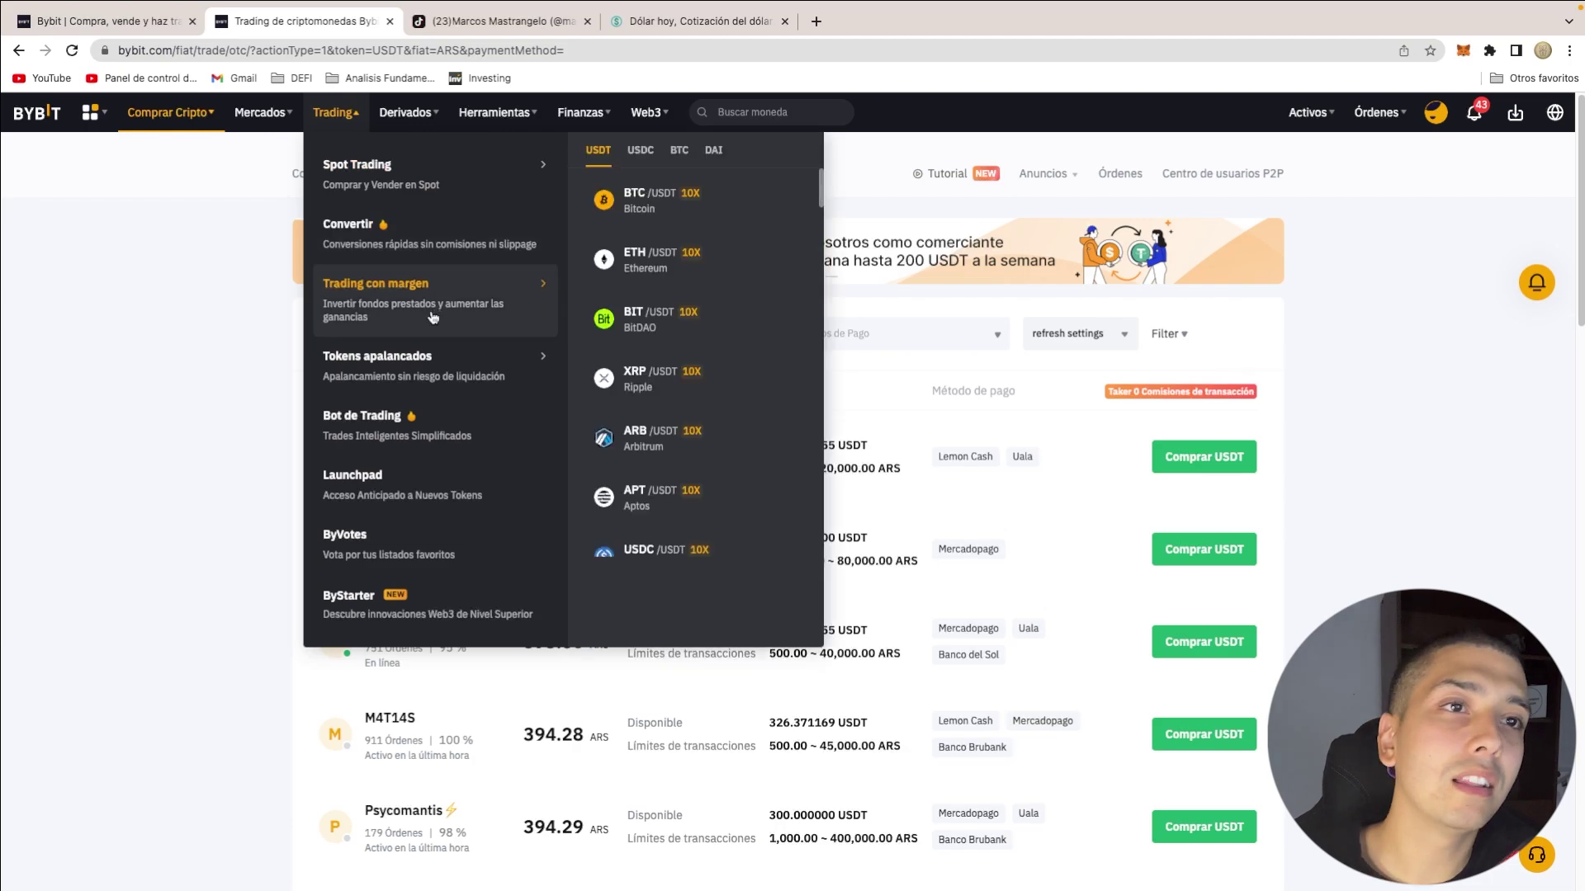
pyautogui.moveTo(445, 388)
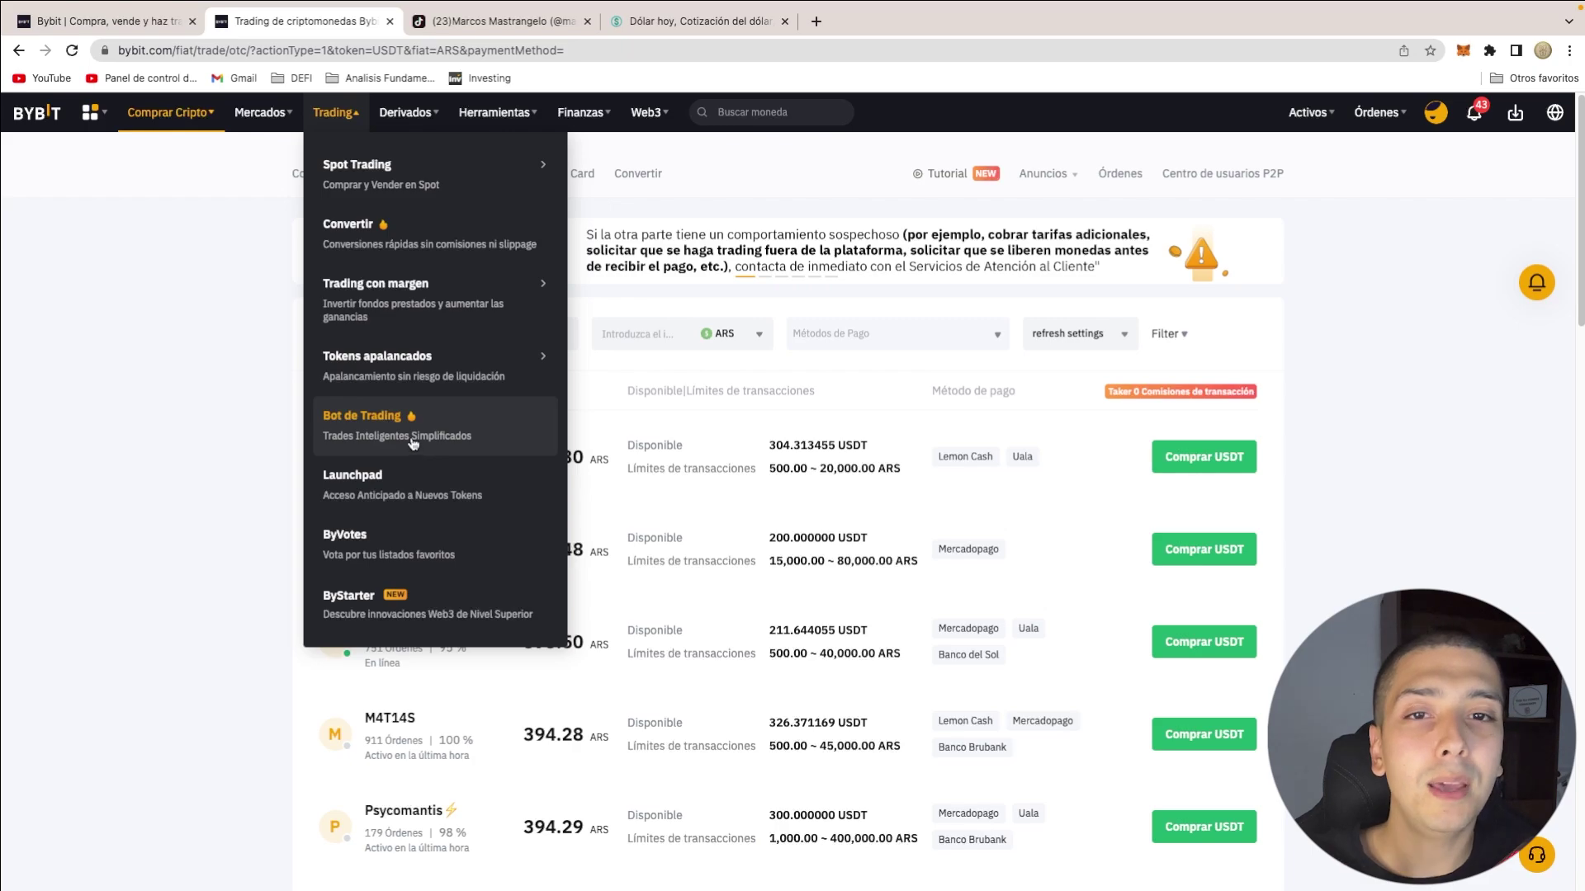
pyautogui.click(419, 449)
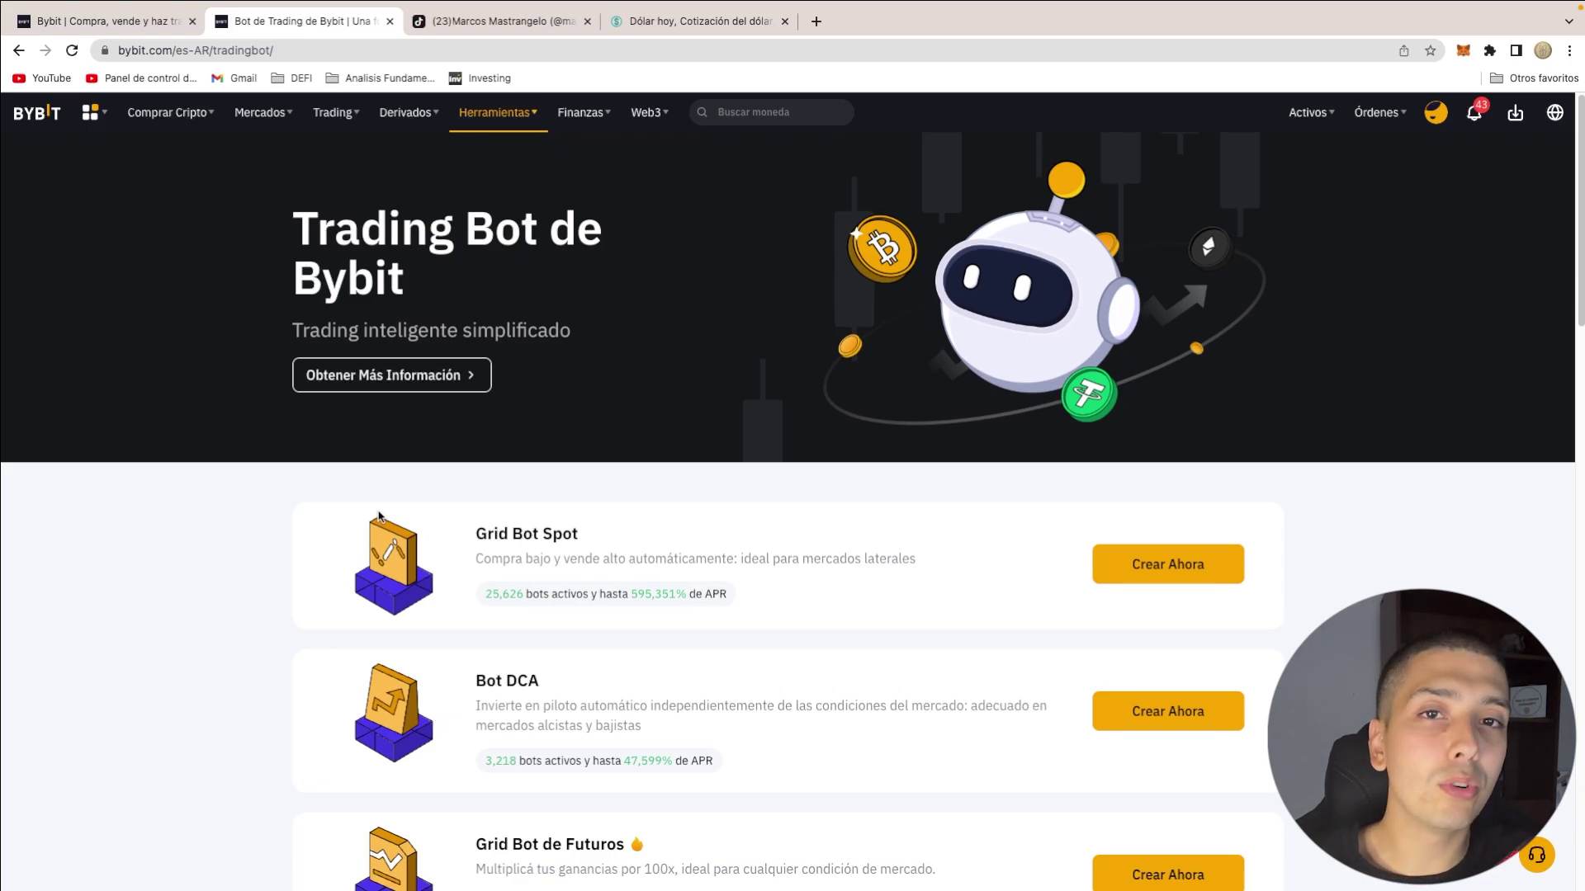
# Examine the descriptions and APR figures of the Grid Bot Spot, Bot DCA and Grid Bot de Futuros
pyautogui.scroll(-2, 580, 550)
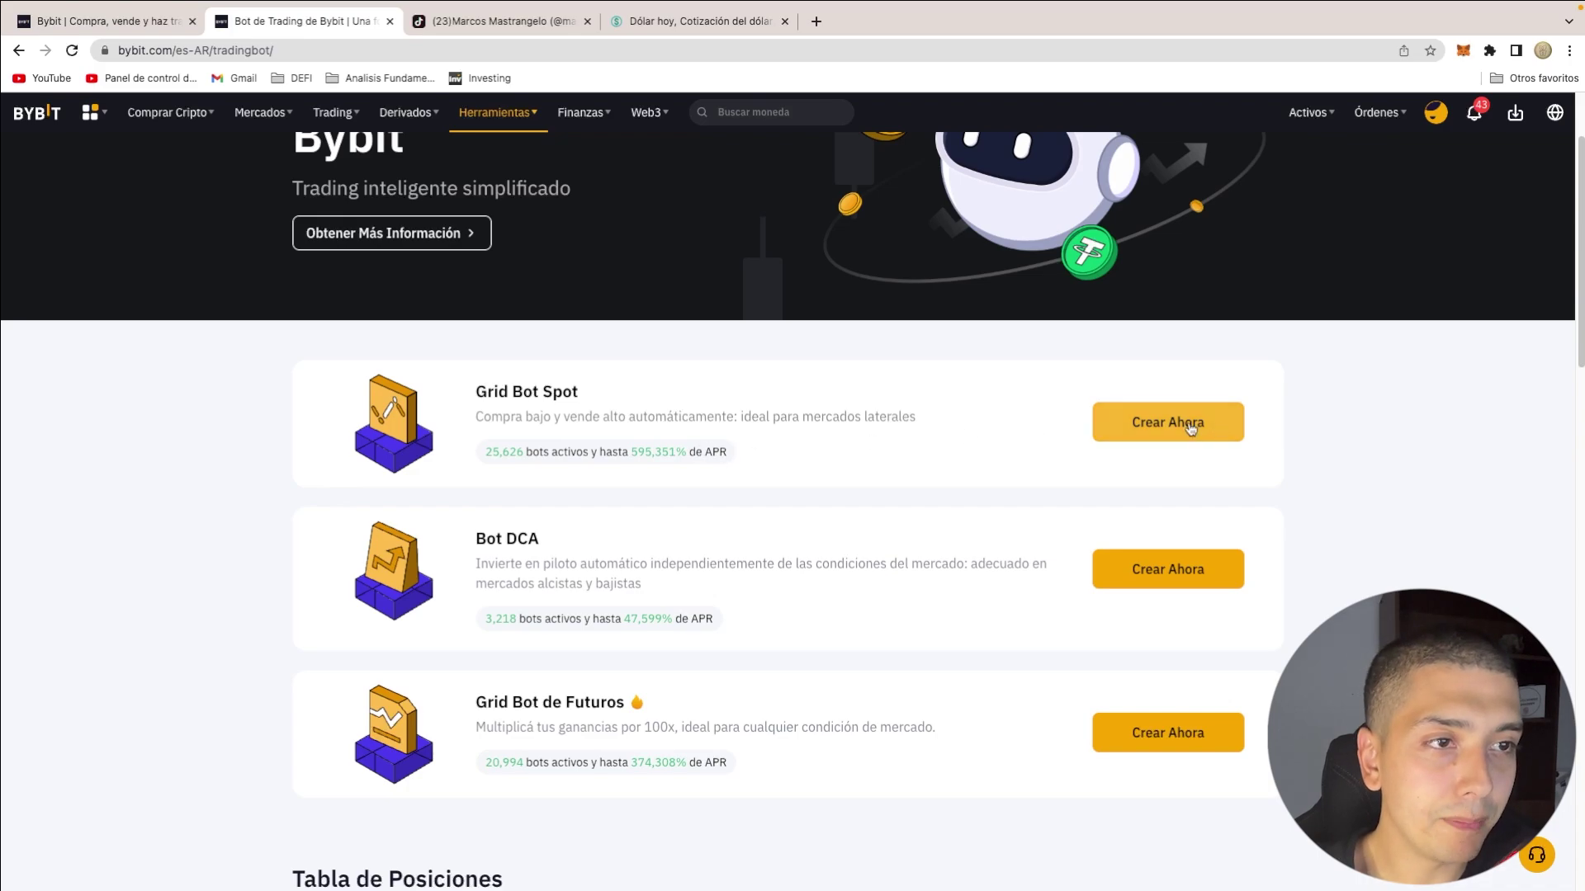
pyautogui.moveTo(541, 539); pyautogui.dragTo(508, 533)
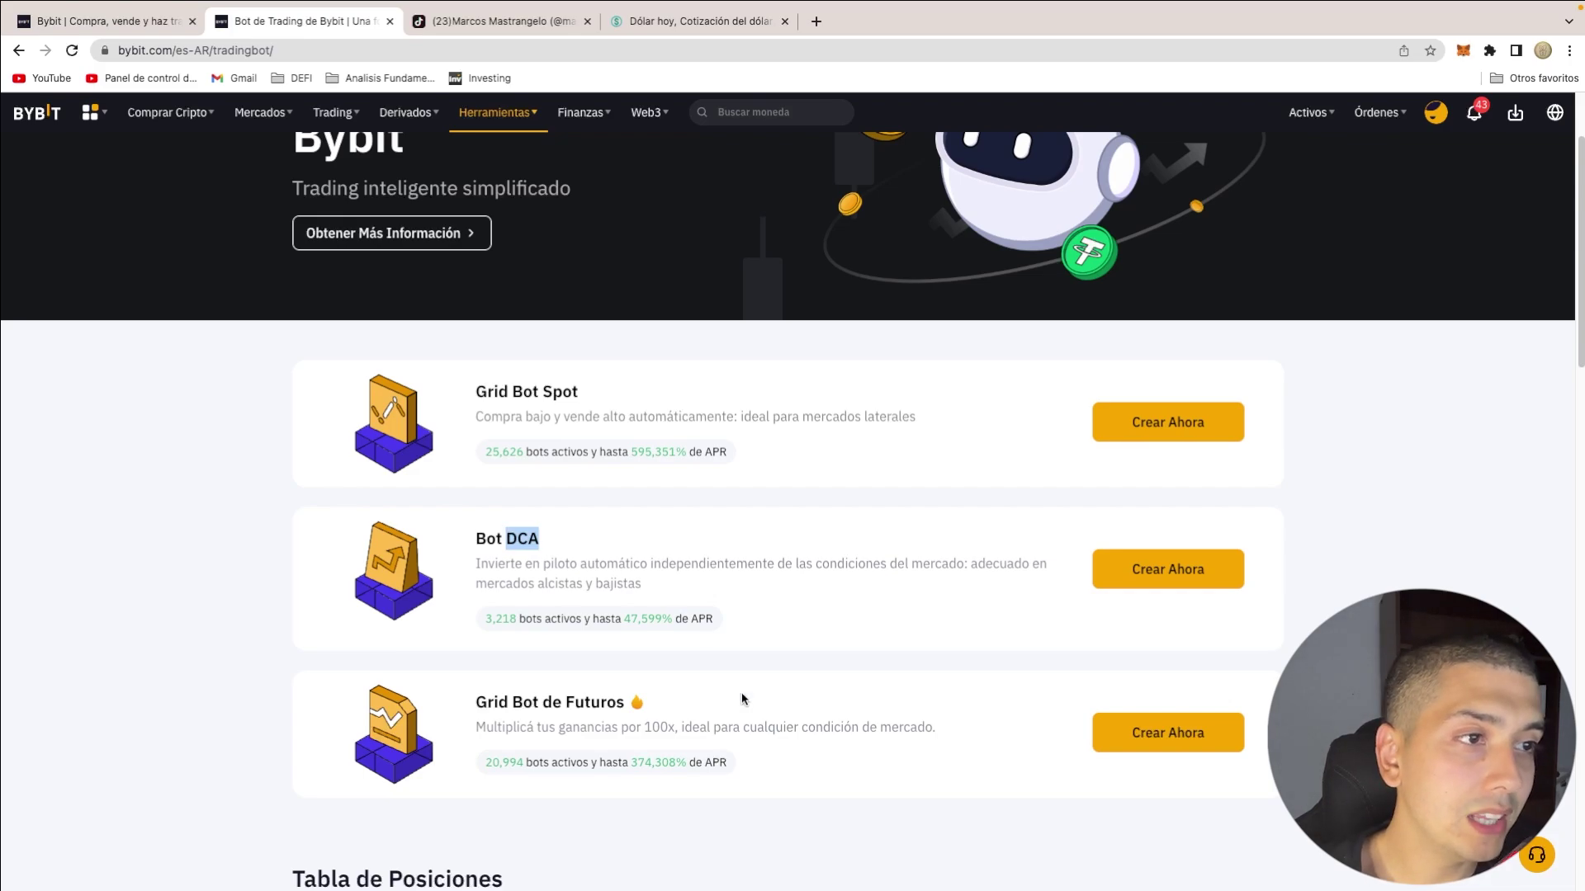
pyautogui.moveTo(959, 563); pyautogui.dragTo(674, 566)
pyautogui.click(983, 566)
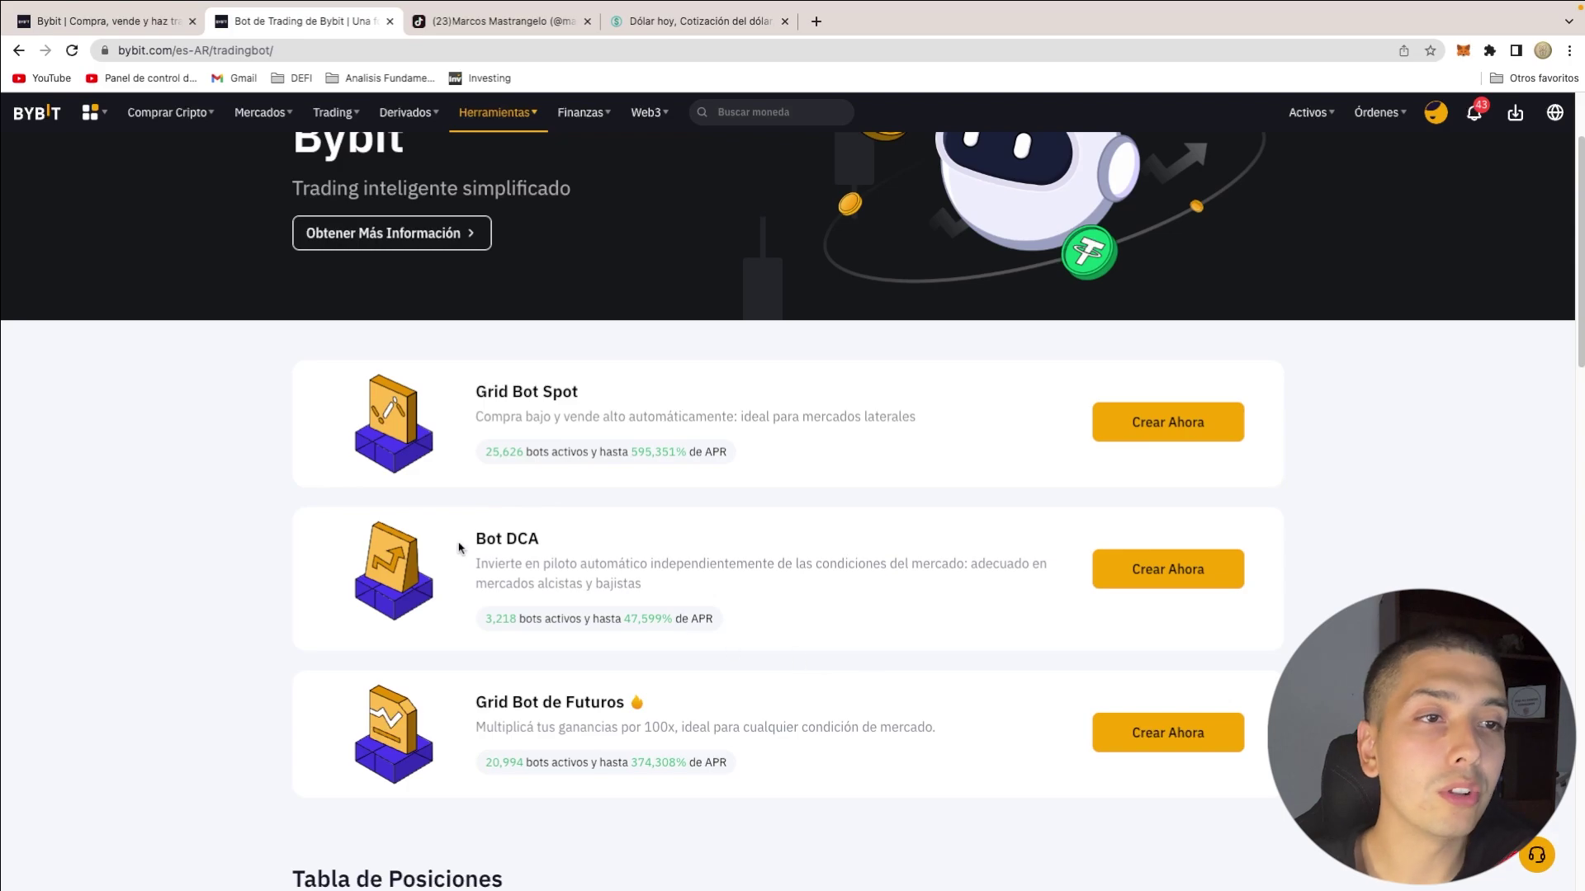
pyautogui.moveTo(479, 536); pyautogui.dragTo(534, 541)
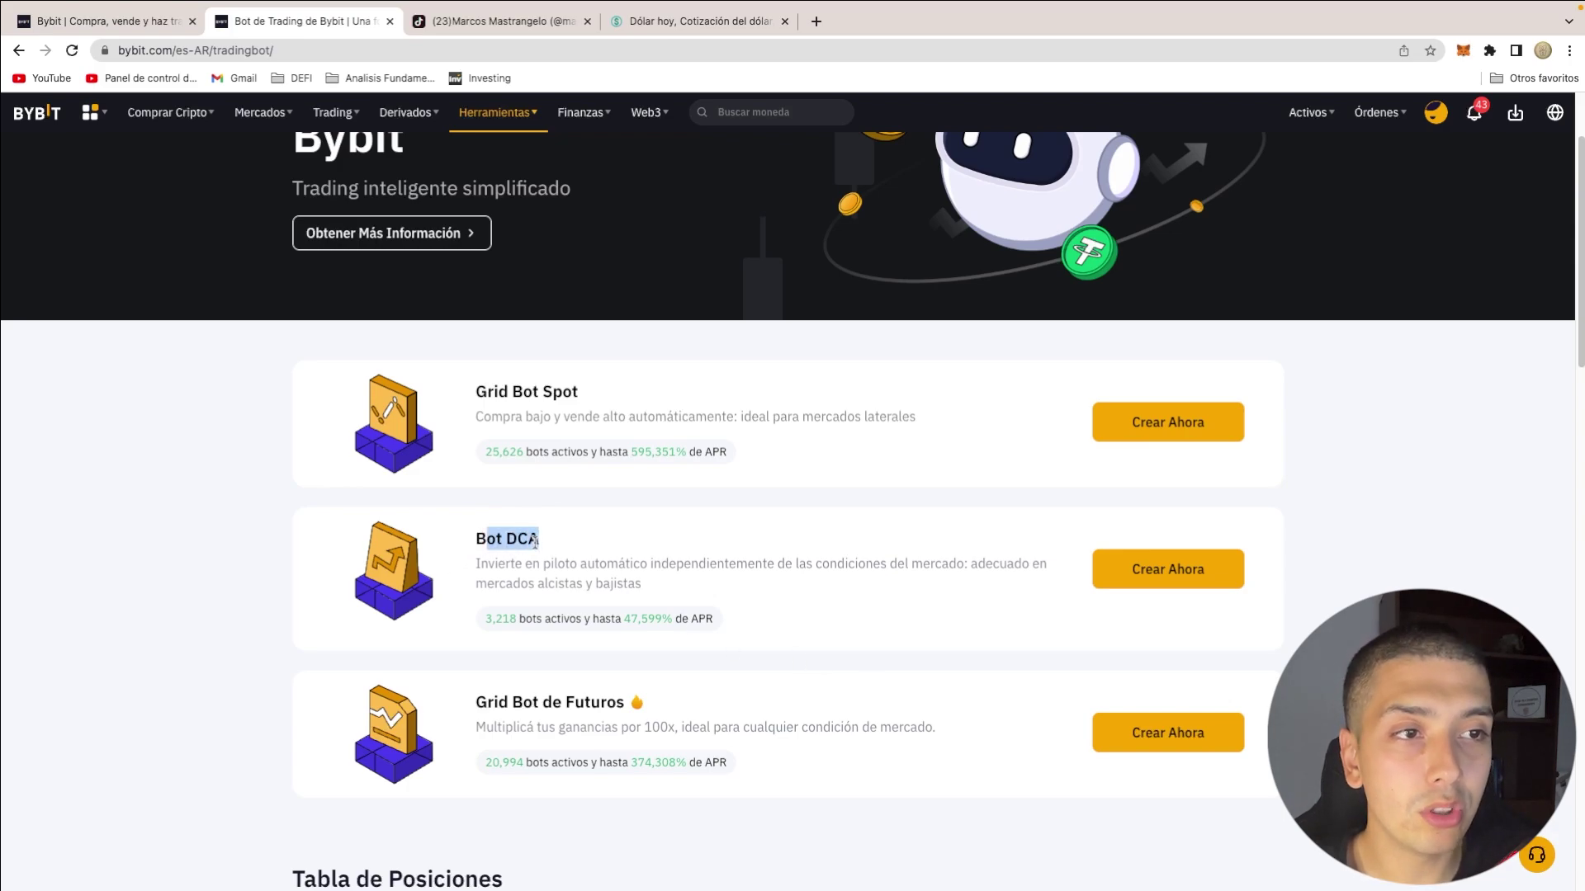
pyautogui.click(547, 546)
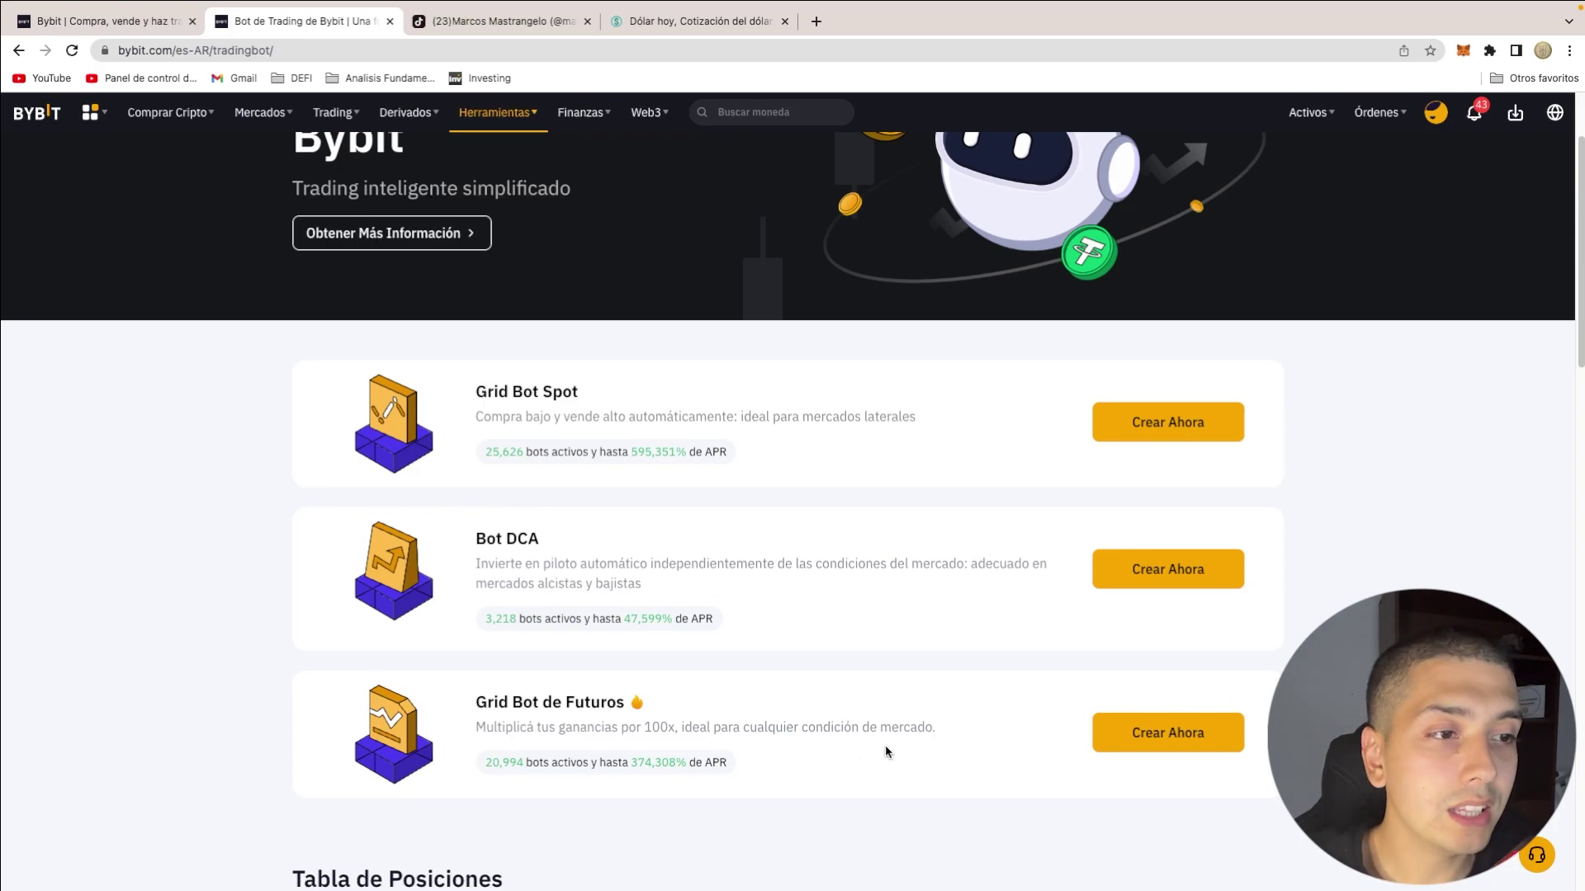
pyautogui.moveTo(633, 761); pyautogui.dragTo(718, 764)
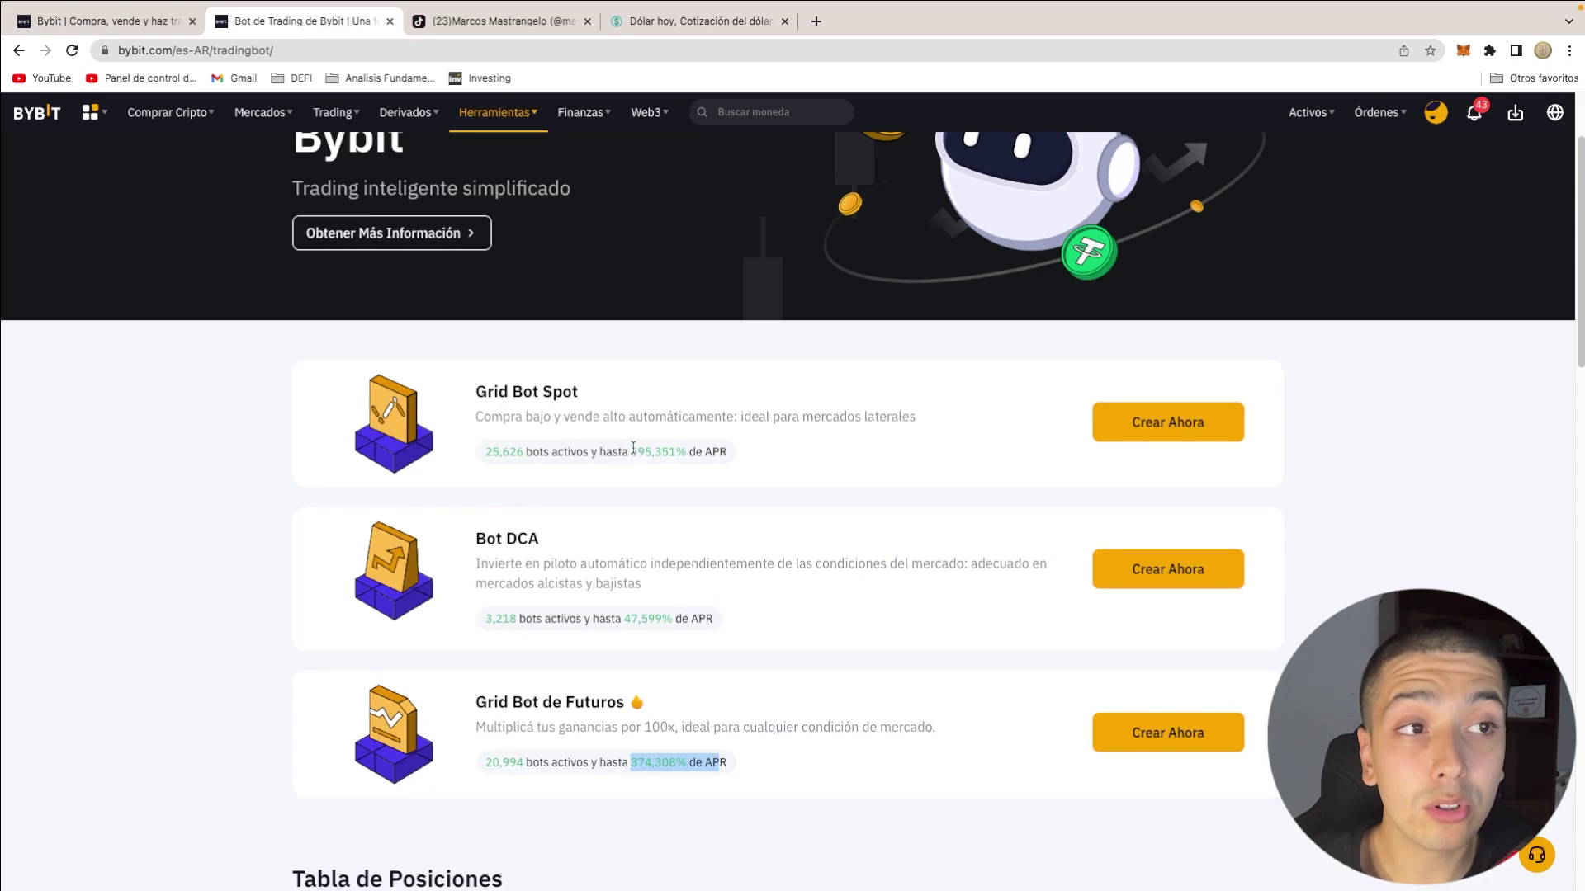
pyautogui.moveTo(633, 446); pyautogui.dragTo(726, 452)
pyautogui.moveTo(742, 784); pyautogui.dragTo(472, 698)
pyautogui.click(746, 726)
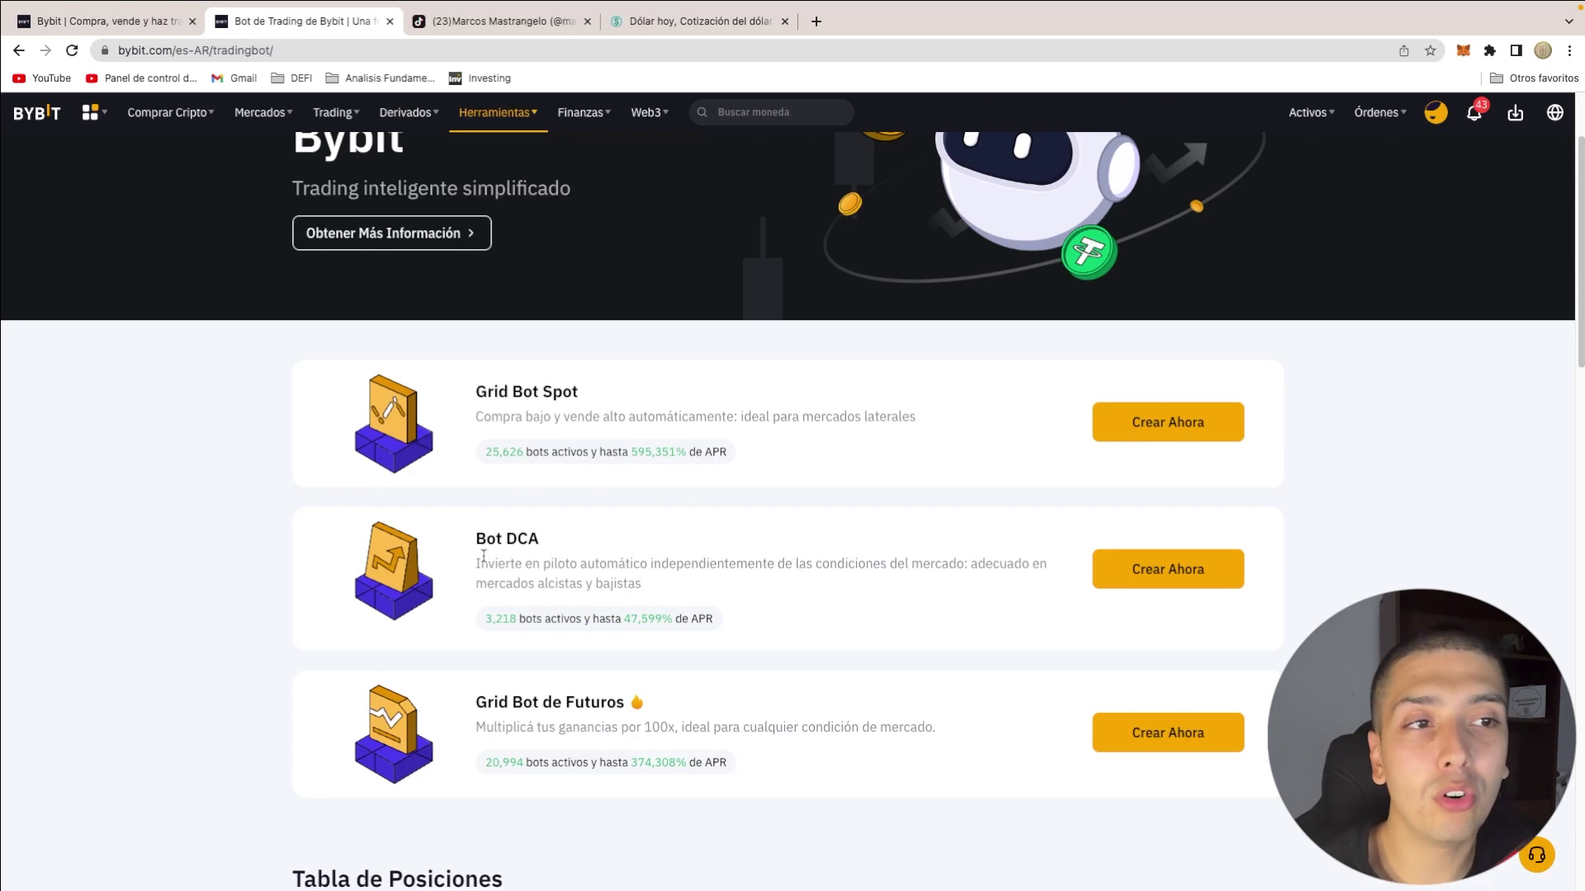
# Fill in a DCA bot investing 100 USDT in BTC every 4 semanas with a 1000 USDT maximum, and return to the bot overview
pyautogui.click(1169, 576)
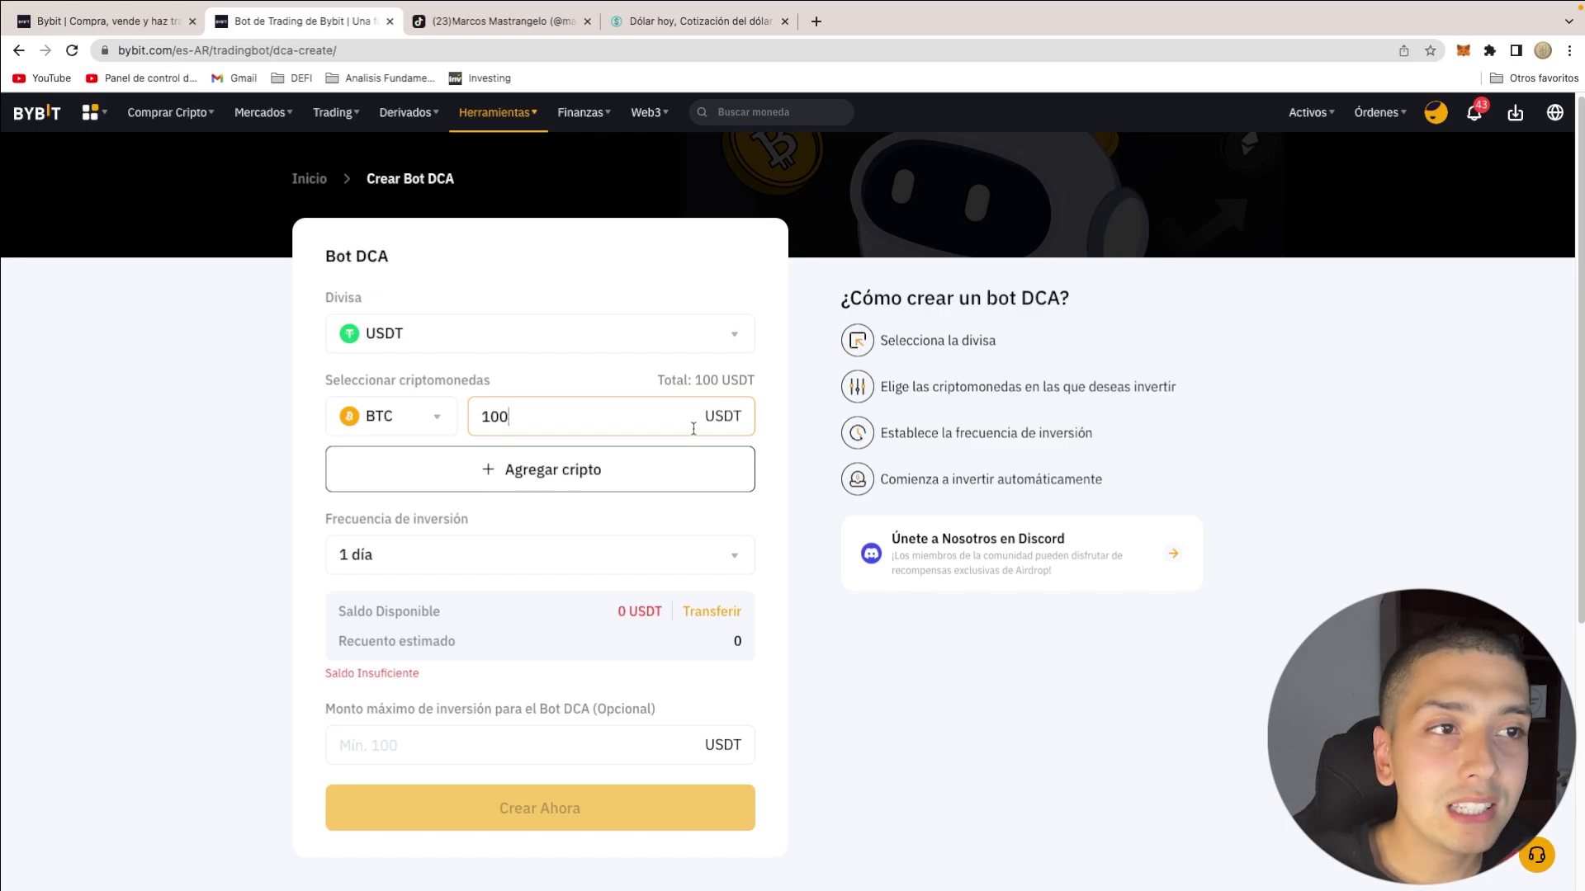
pyautogui.click(403, 557)
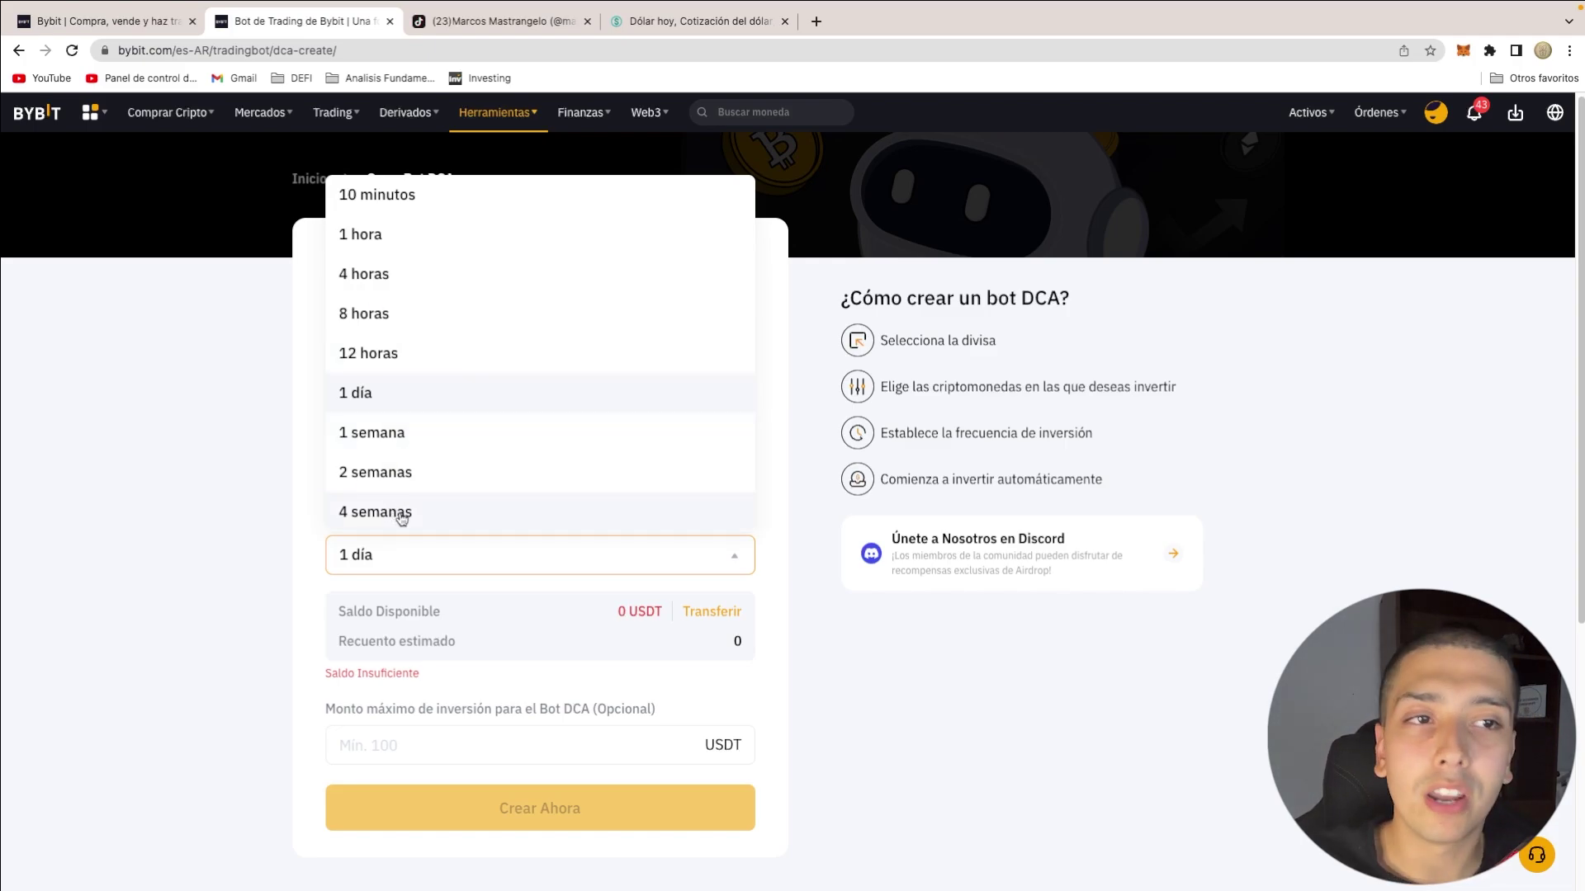
pyautogui.click(443, 513)
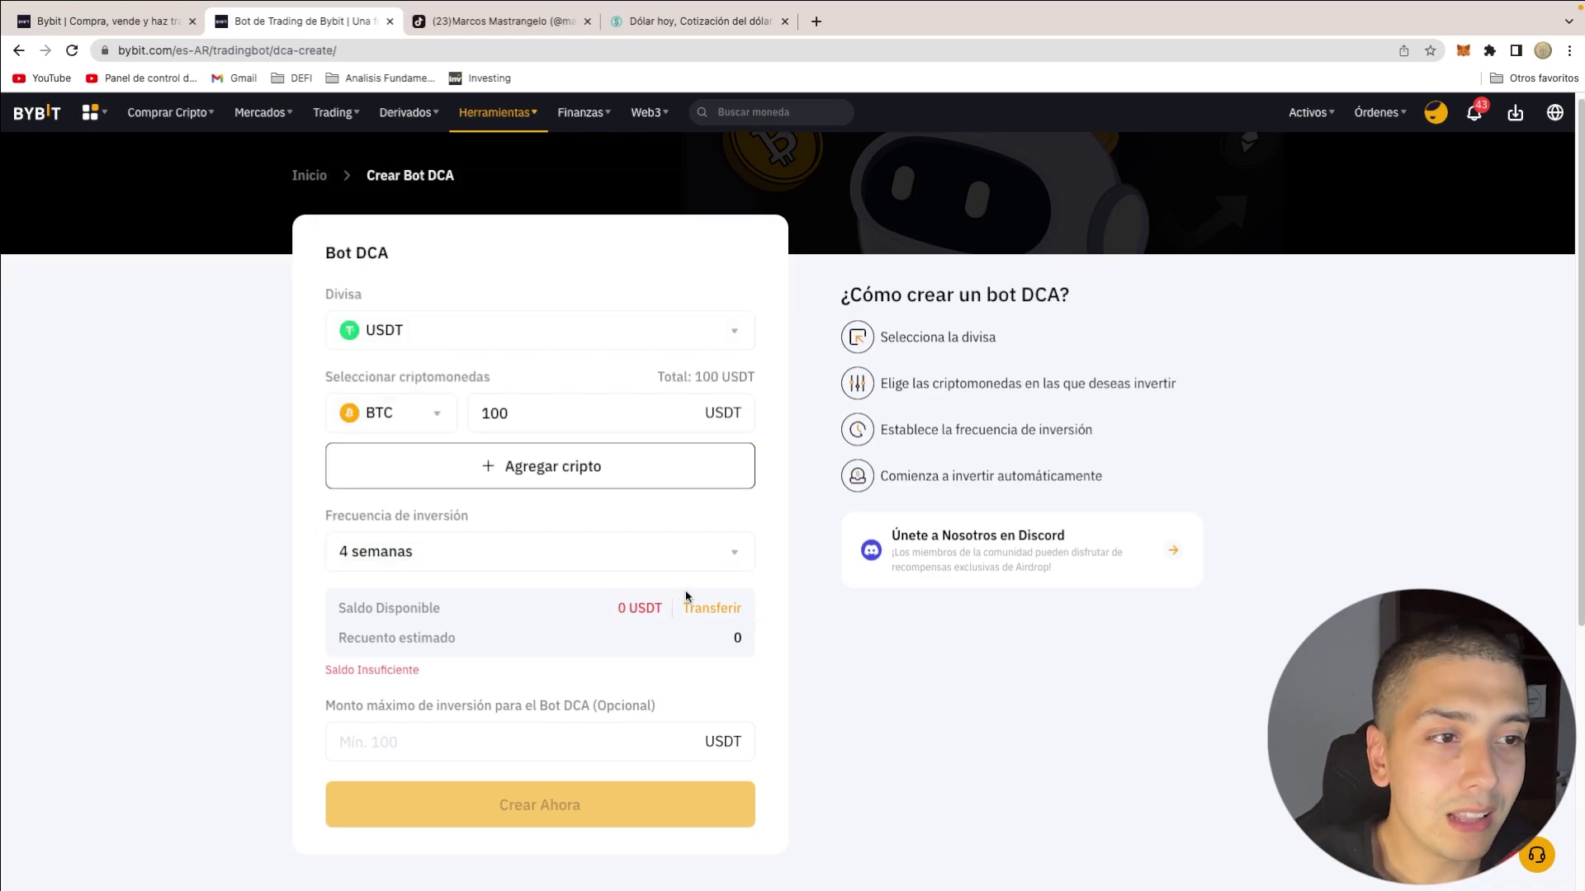
pyautogui.click(494, 751)
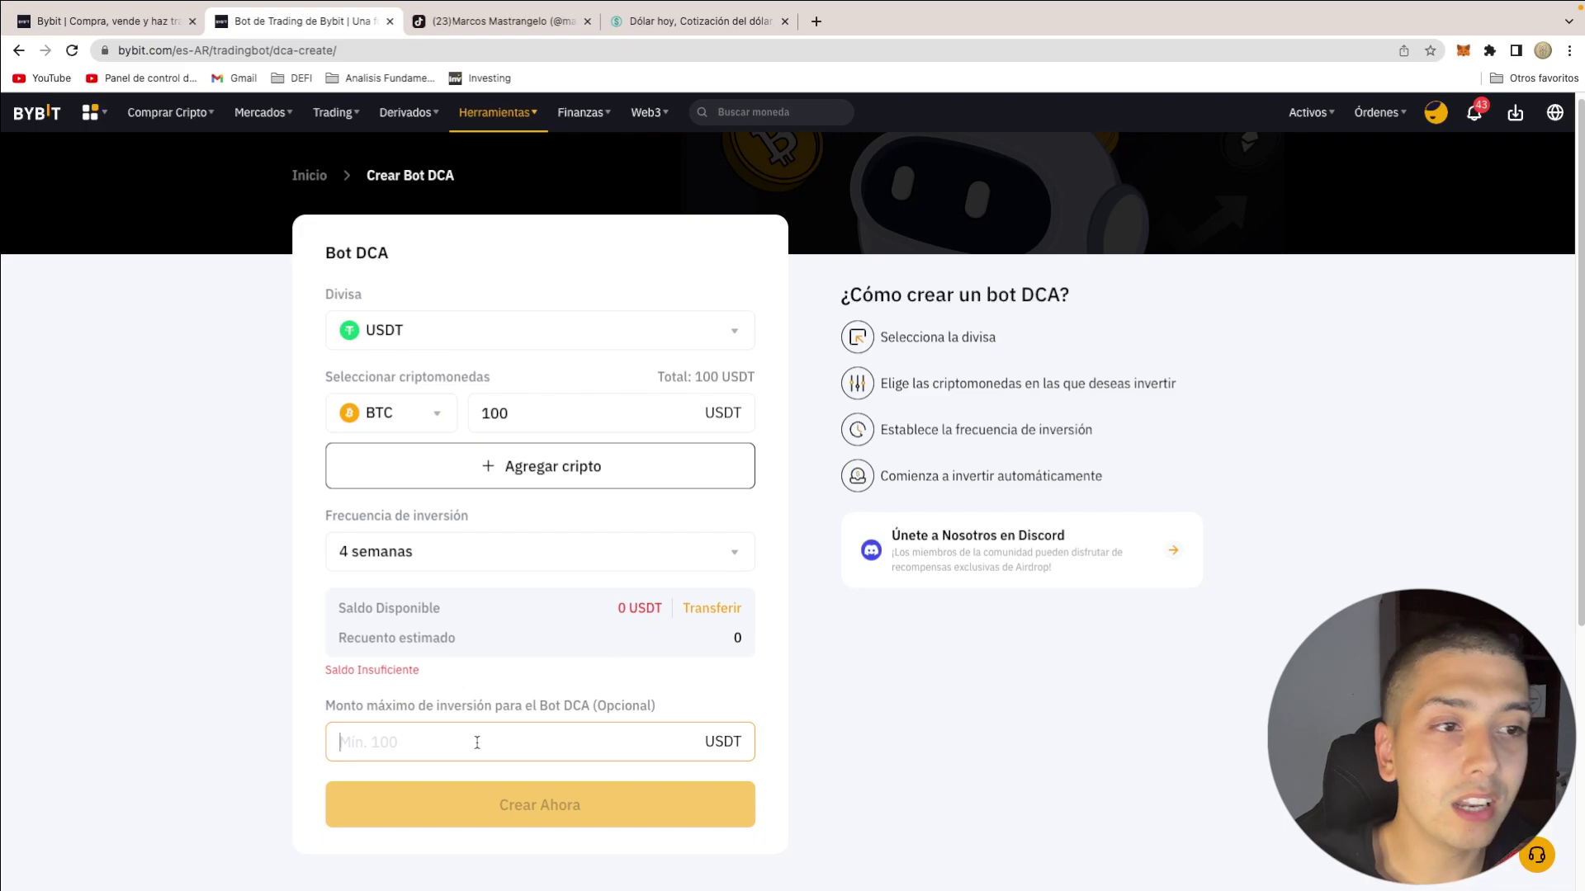
pyautogui.write('1000')
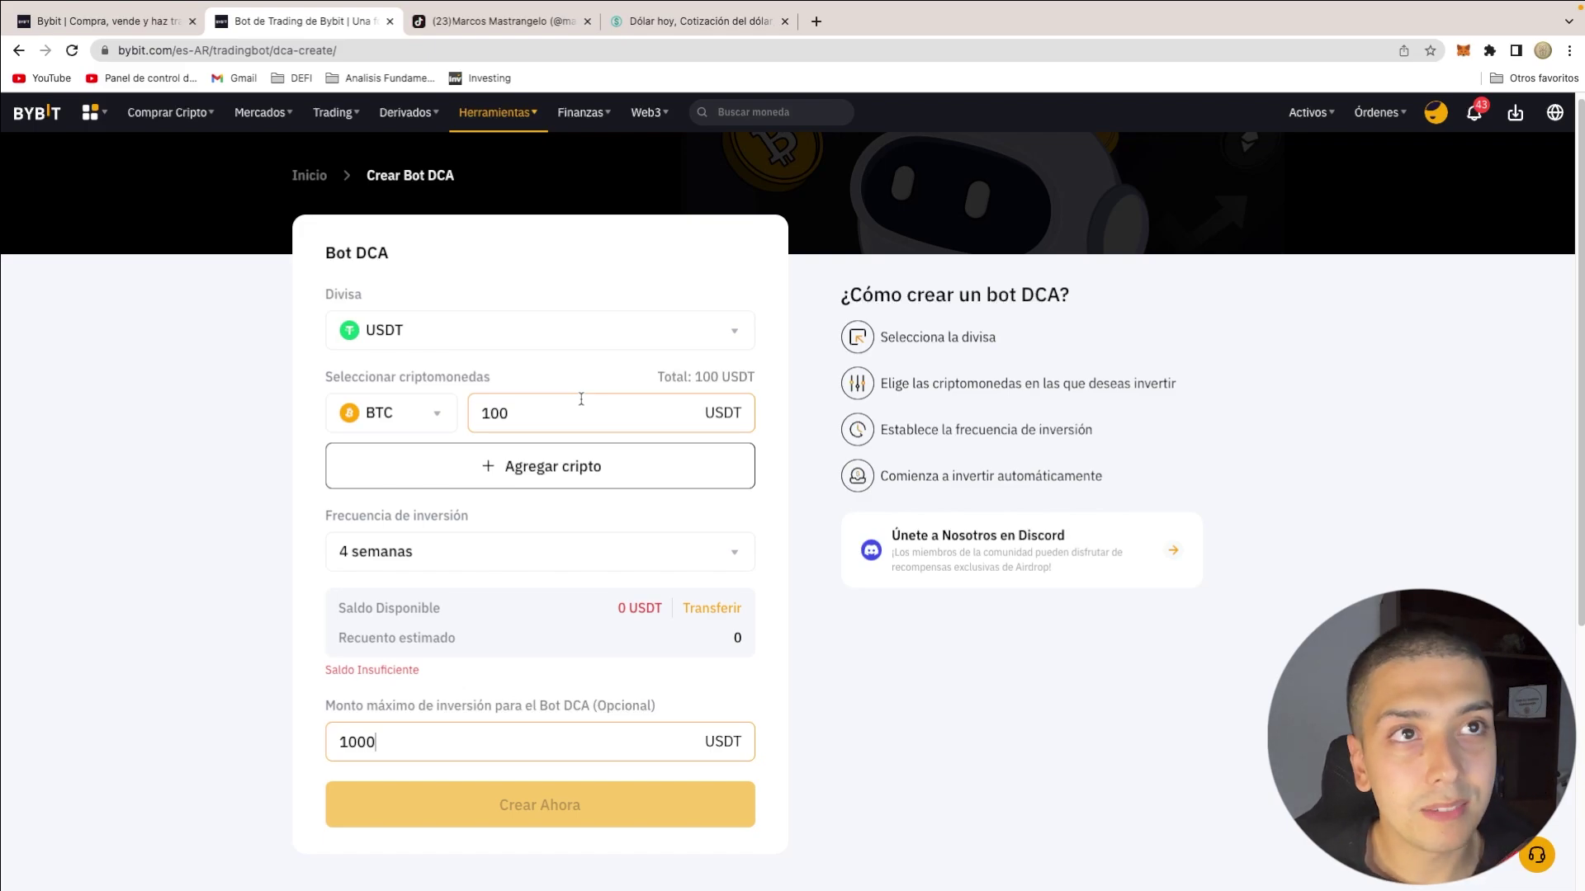
pyautogui.click(16, 49)
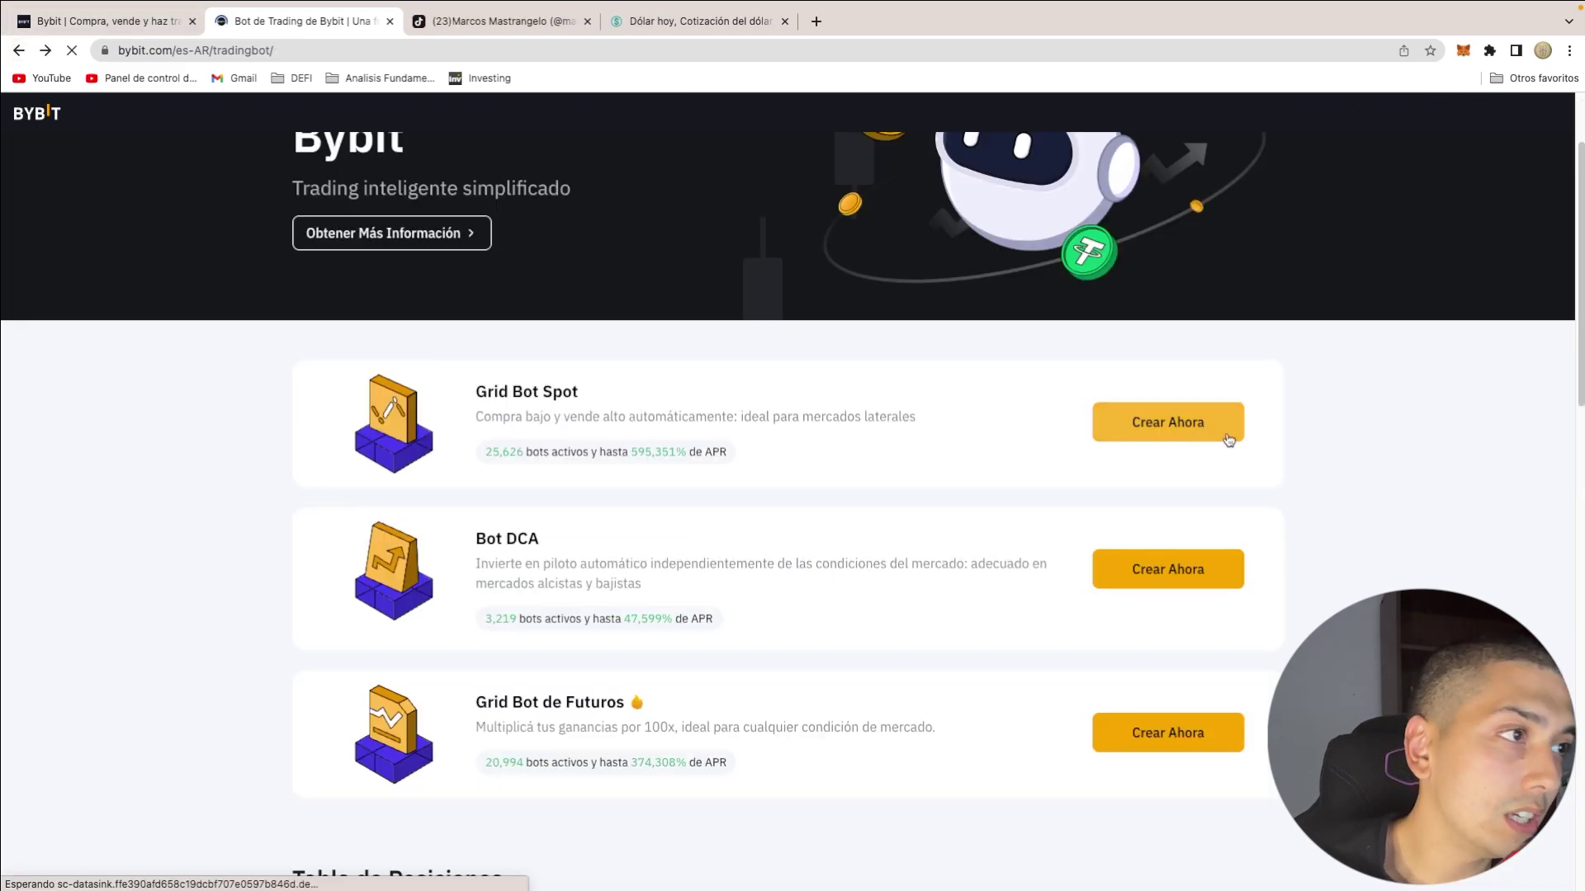
# Start creating a Grid Bot Spot with the AI strategy and choose the BTC/USDT pair
pyautogui.click(1227, 438)
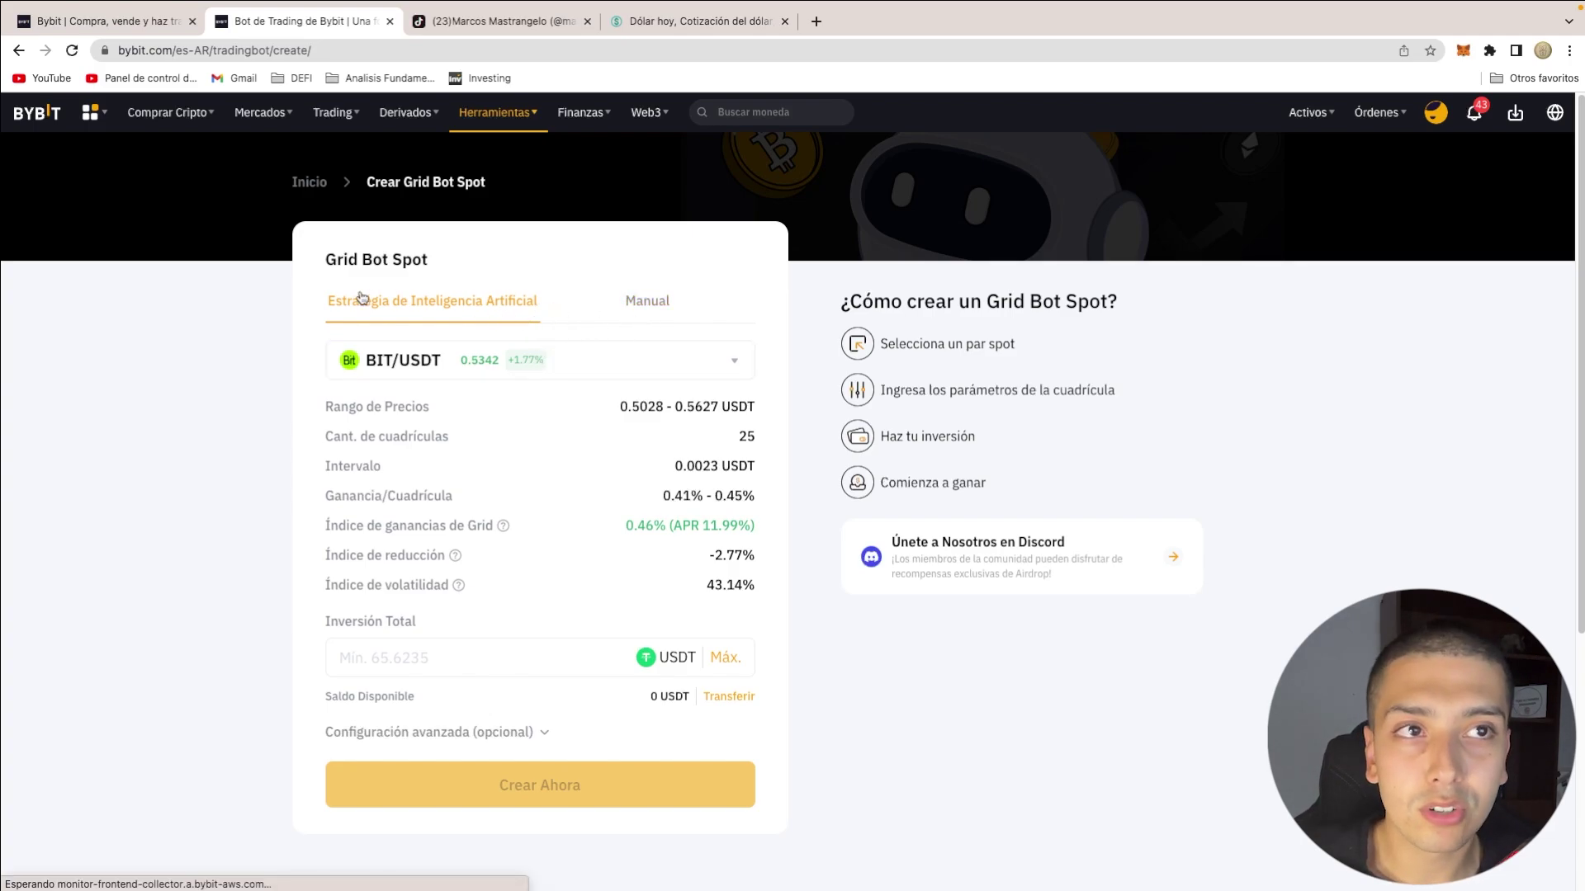
pyautogui.click(555, 368)
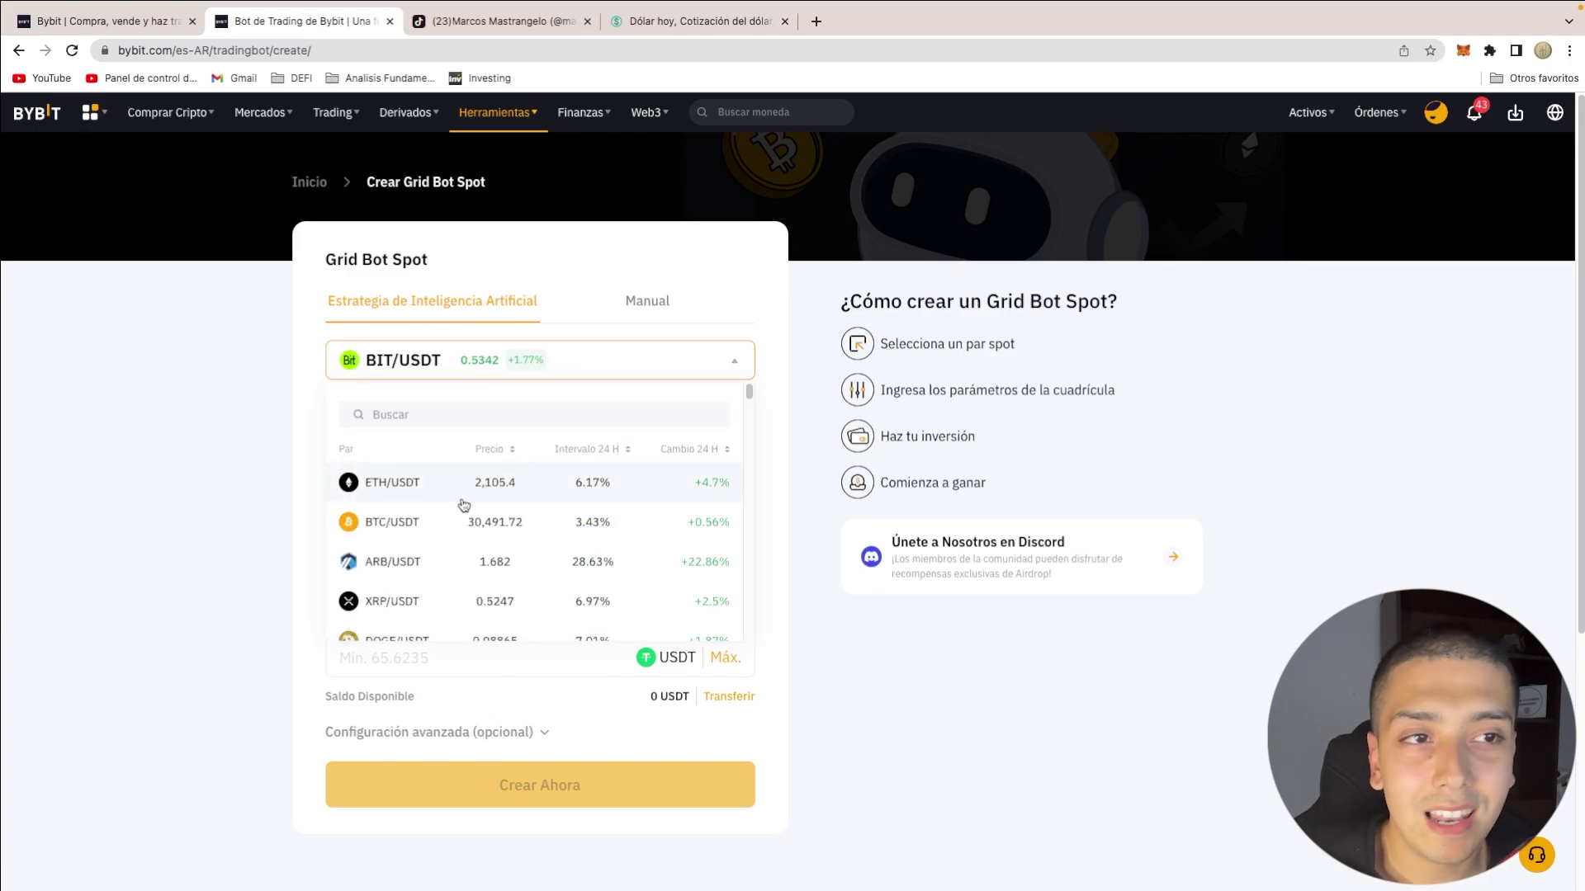
pyautogui.click(379, 523)
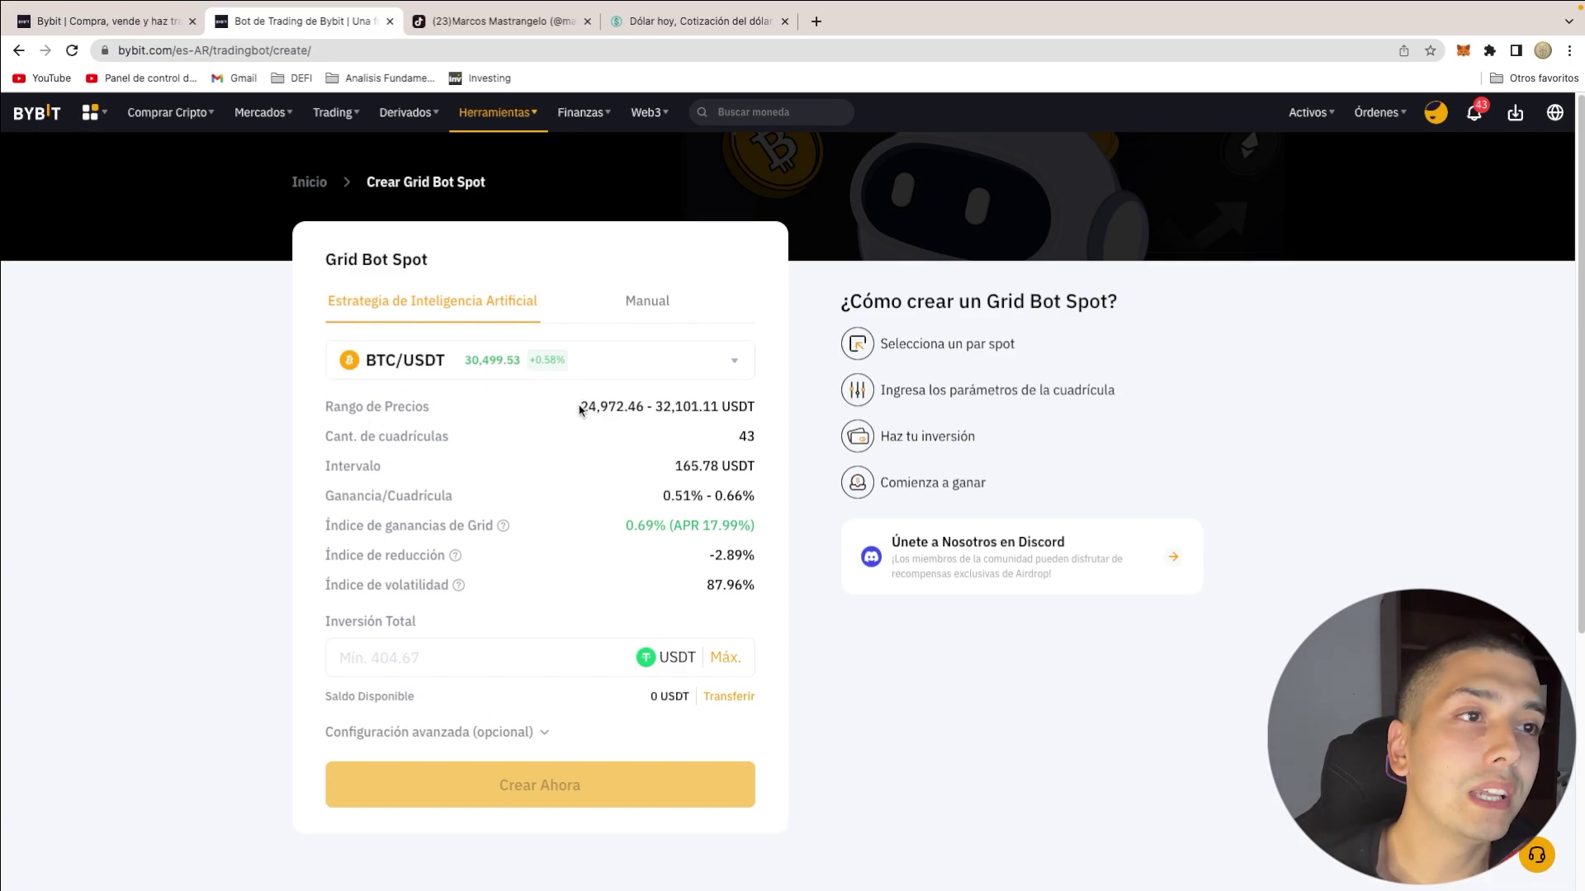
# Examine the BTC/USDT strategy's price range, profit per grid and APR
pyautogui.moveTo(580, 406); pyautogui.dragTo(757, 413)
pyautogui.click(661, 435)
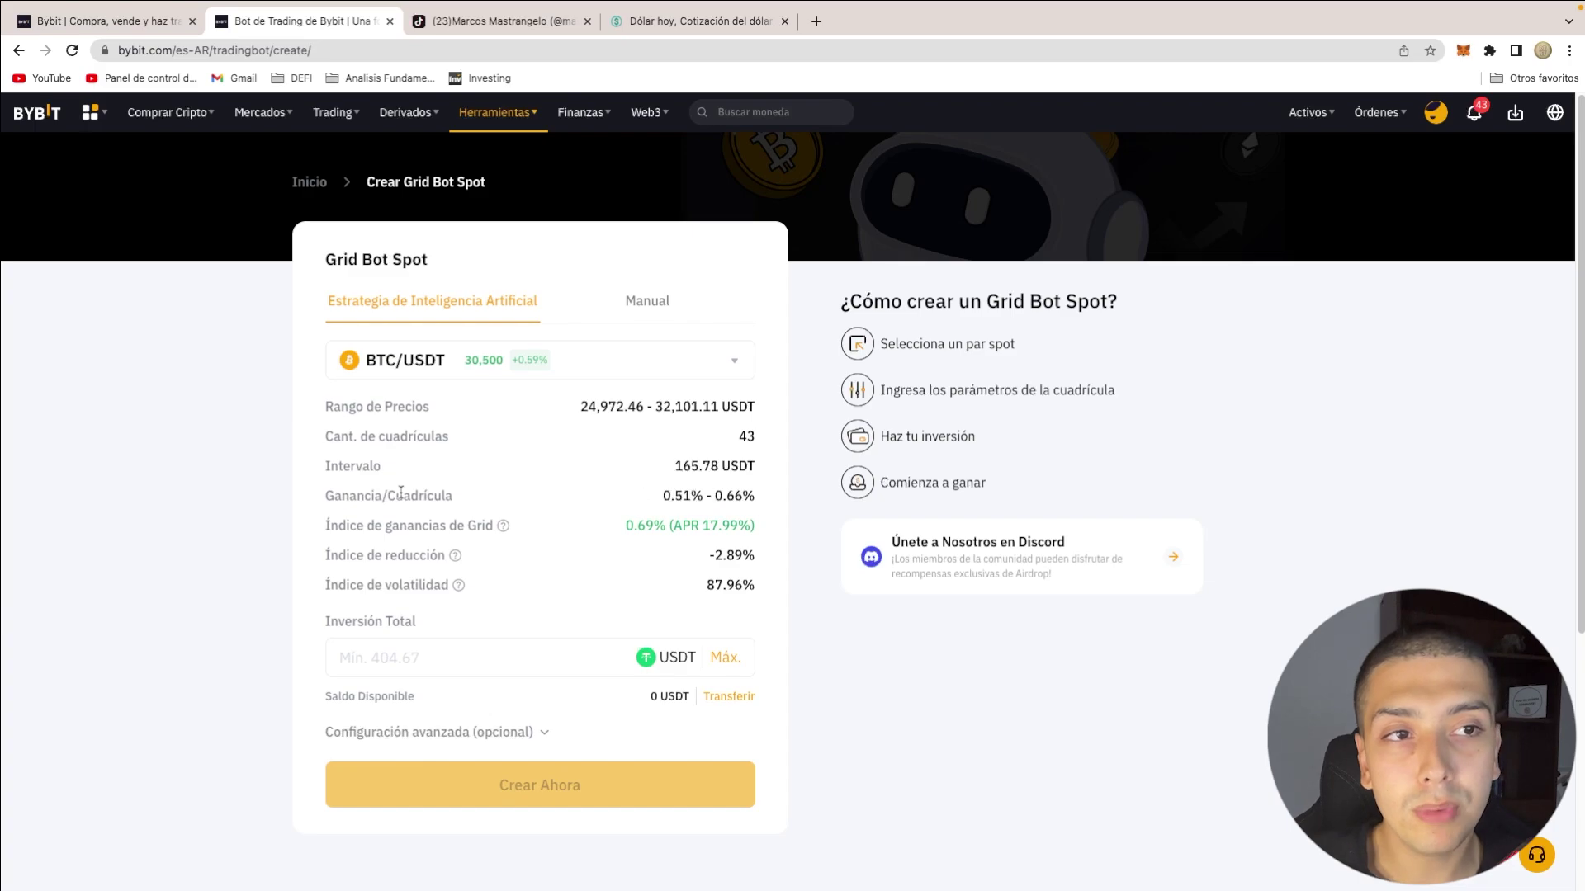
pyautogui.moveTo(396, 498); pyautogui.dragTo(440, 501)
pyautogui.click(380, 528)
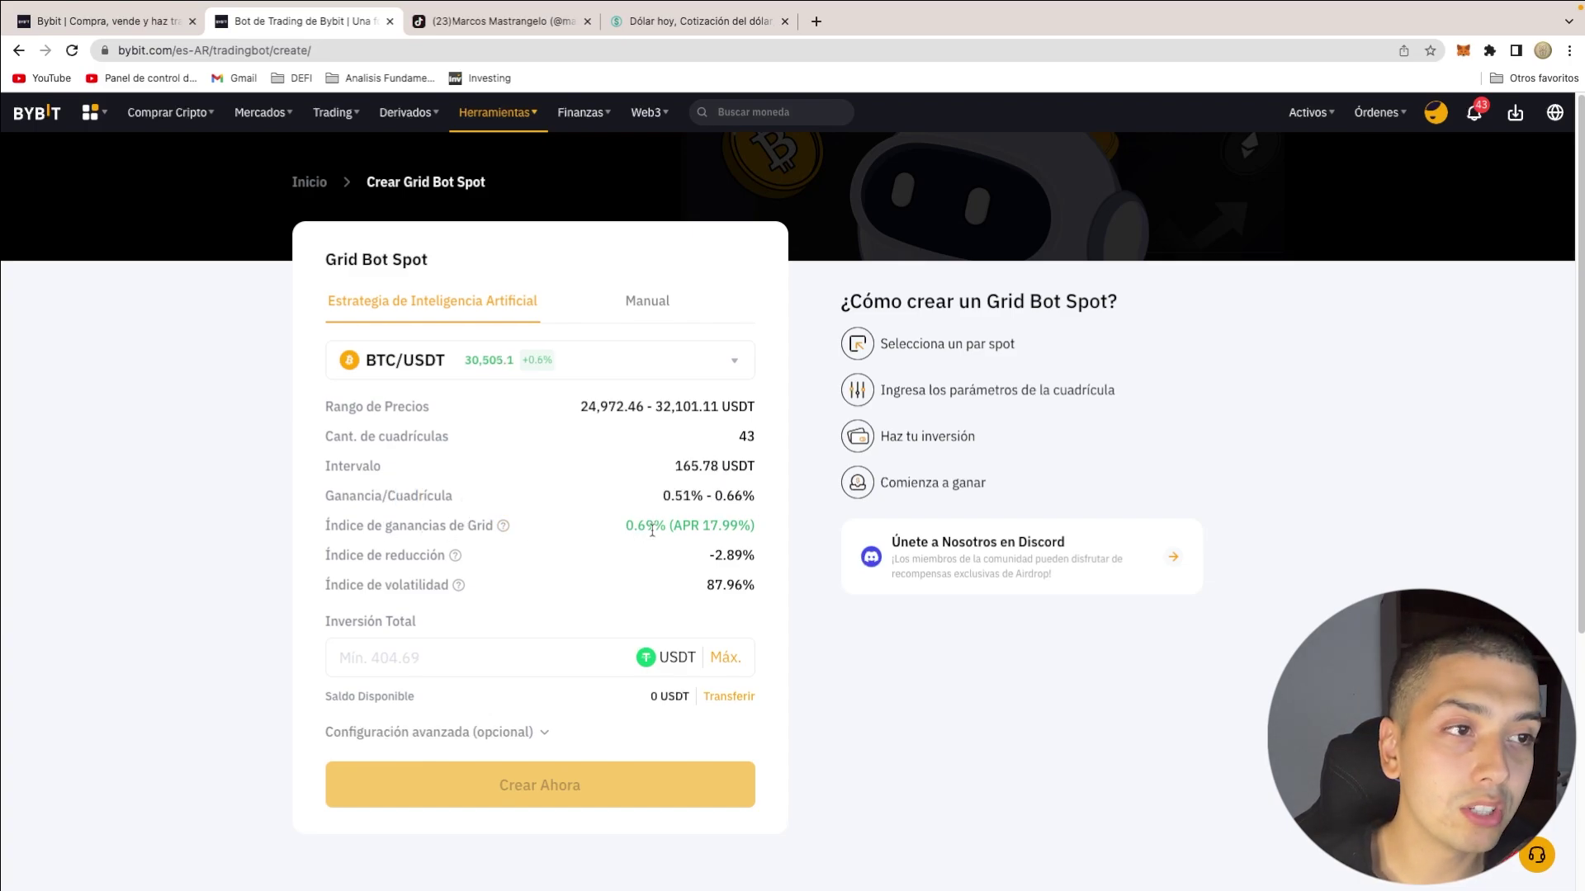
pyautogui.moveTo(670, 525); pyautogui.dragTo(755, 533)
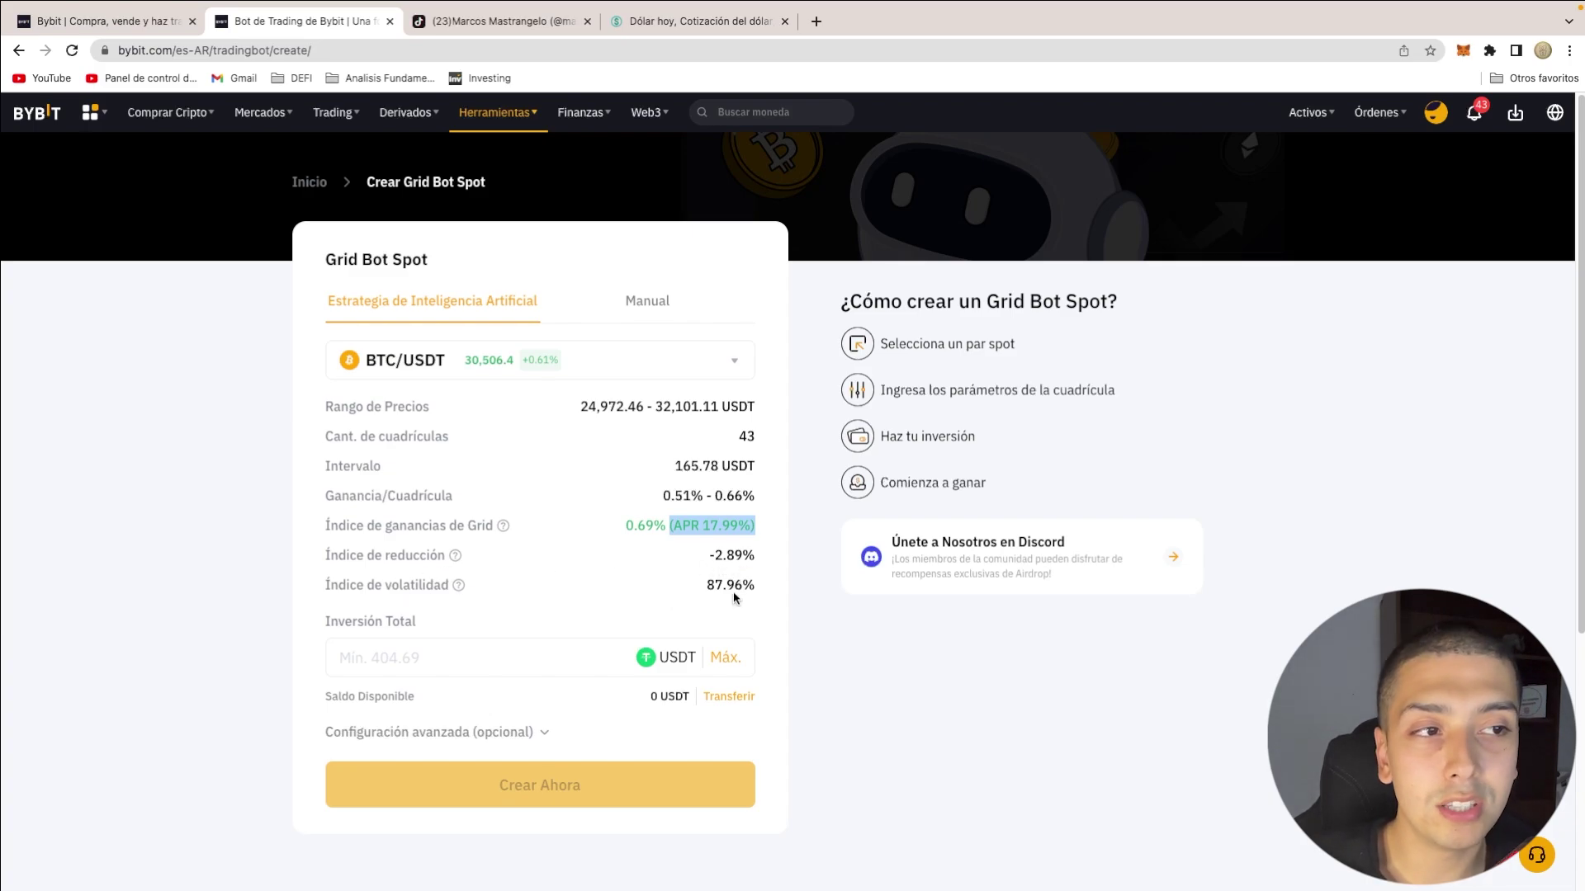
# Set the BTC/USDT grid bot's total investment to 500 USDT
pyautogui.click(469, 650)
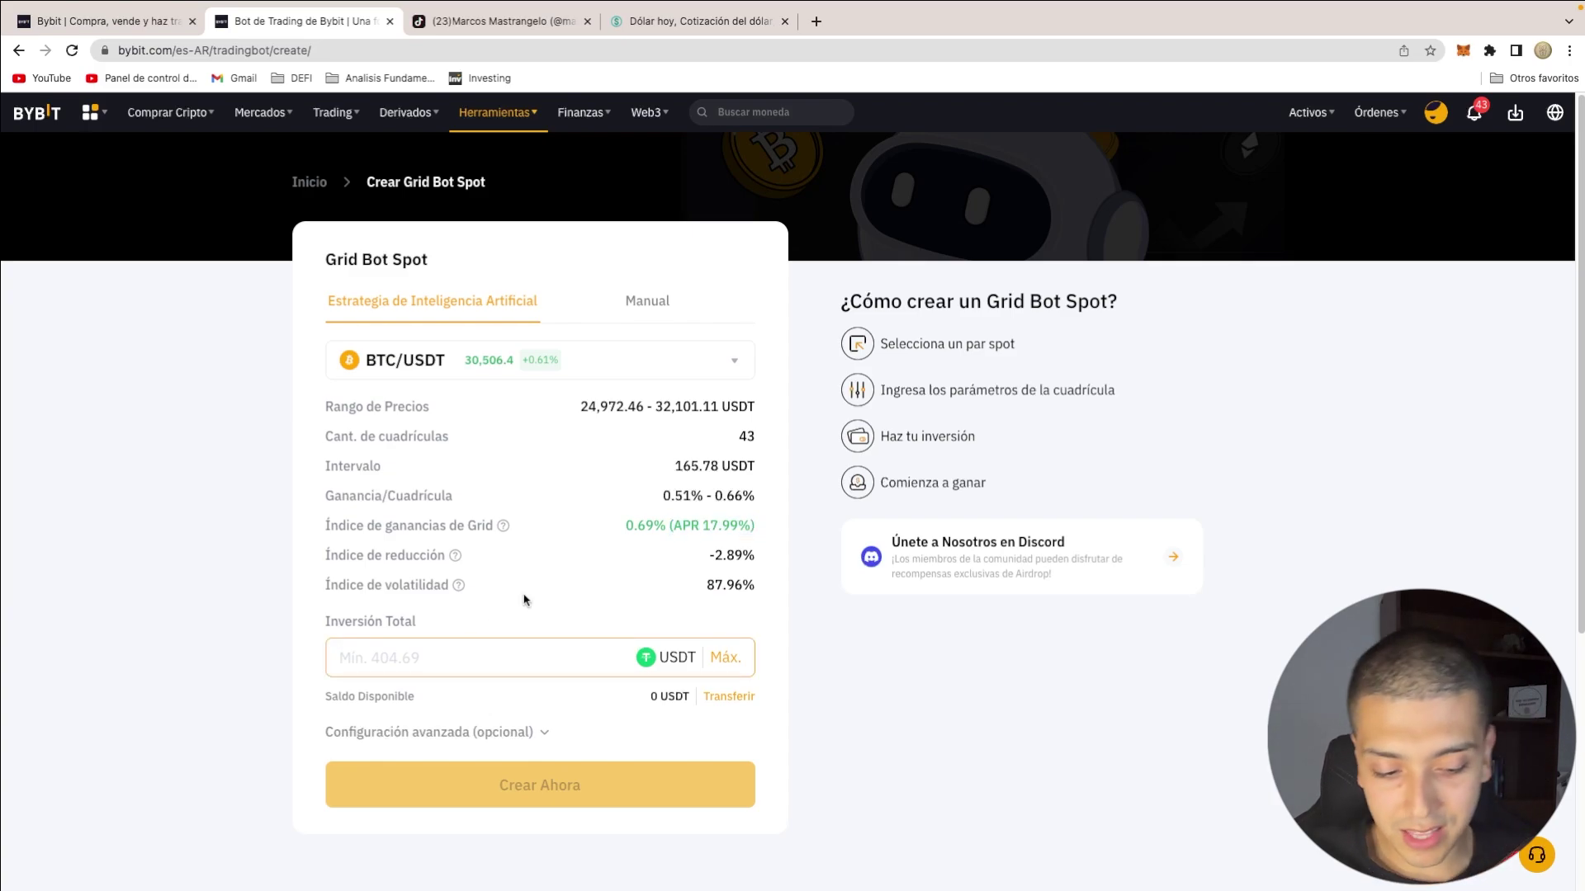
pyautogui.write('100')
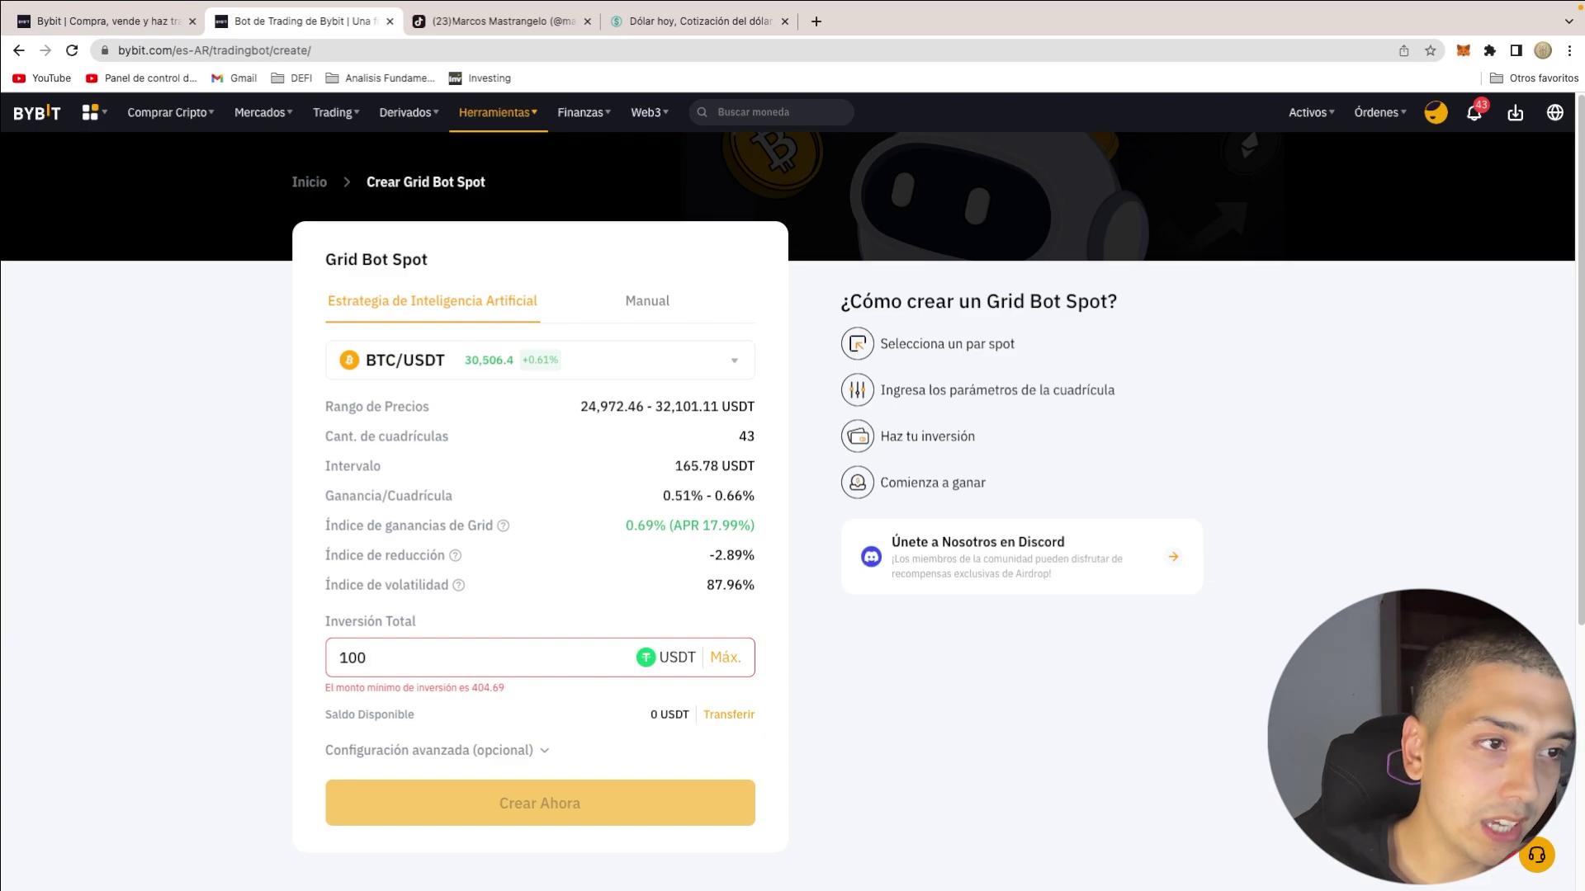
pyautogui.press('BackSpace')
pyautogui.press('BackSpace')
pyautogui.press('BackSpace')
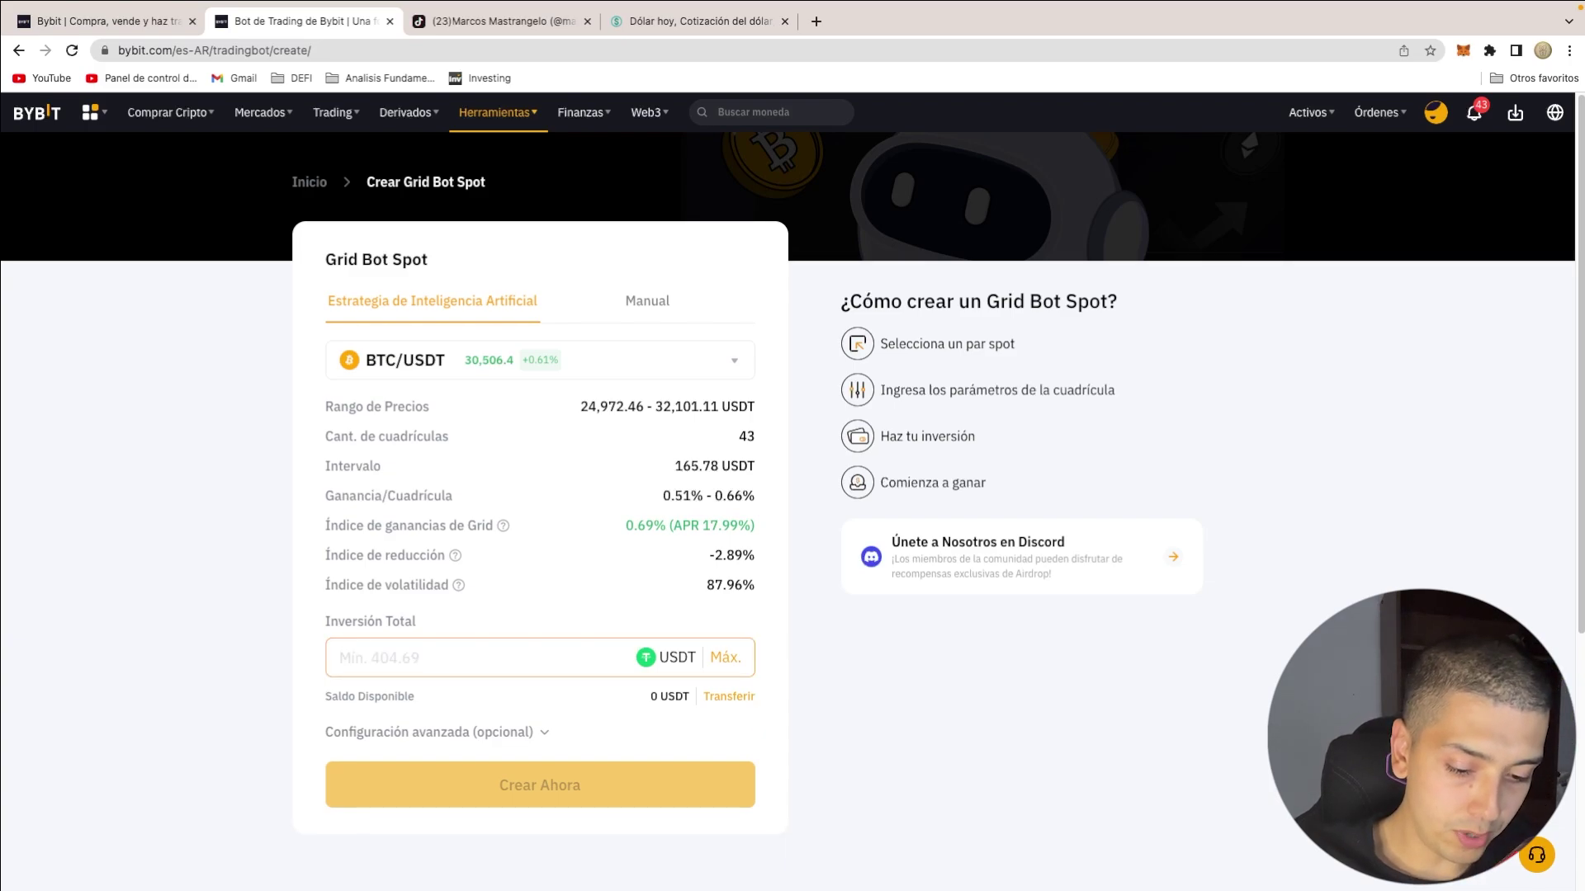
pyautogui.write('500')
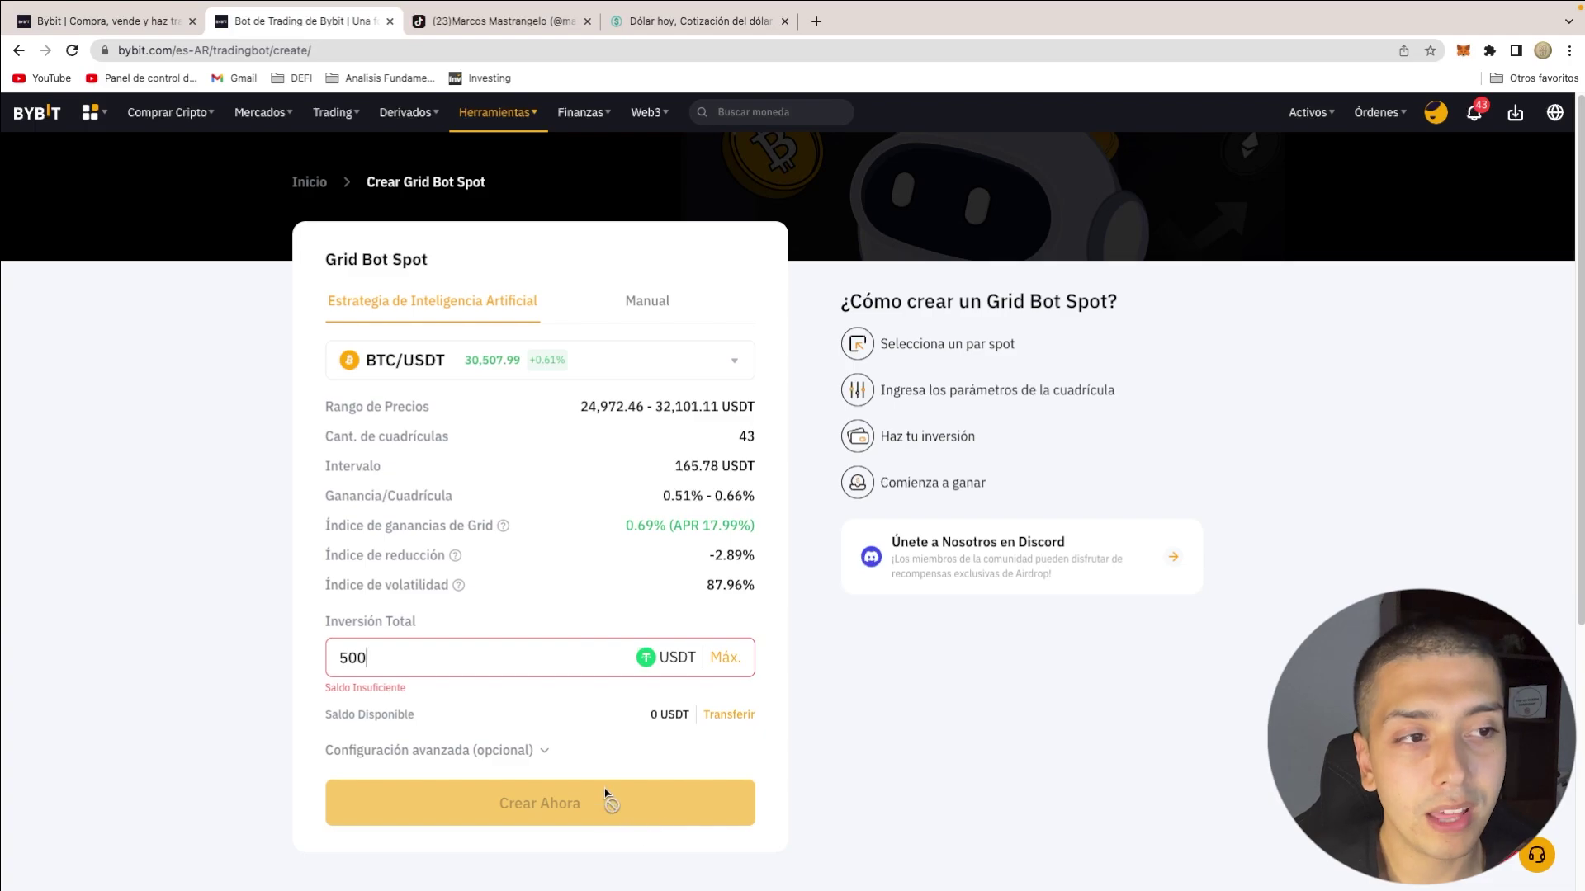
# Check the advanced settings for entry price, Stop Loss and Take Profit, and return to the bot overview
pyautogui.scroll(-3, 361, 513)
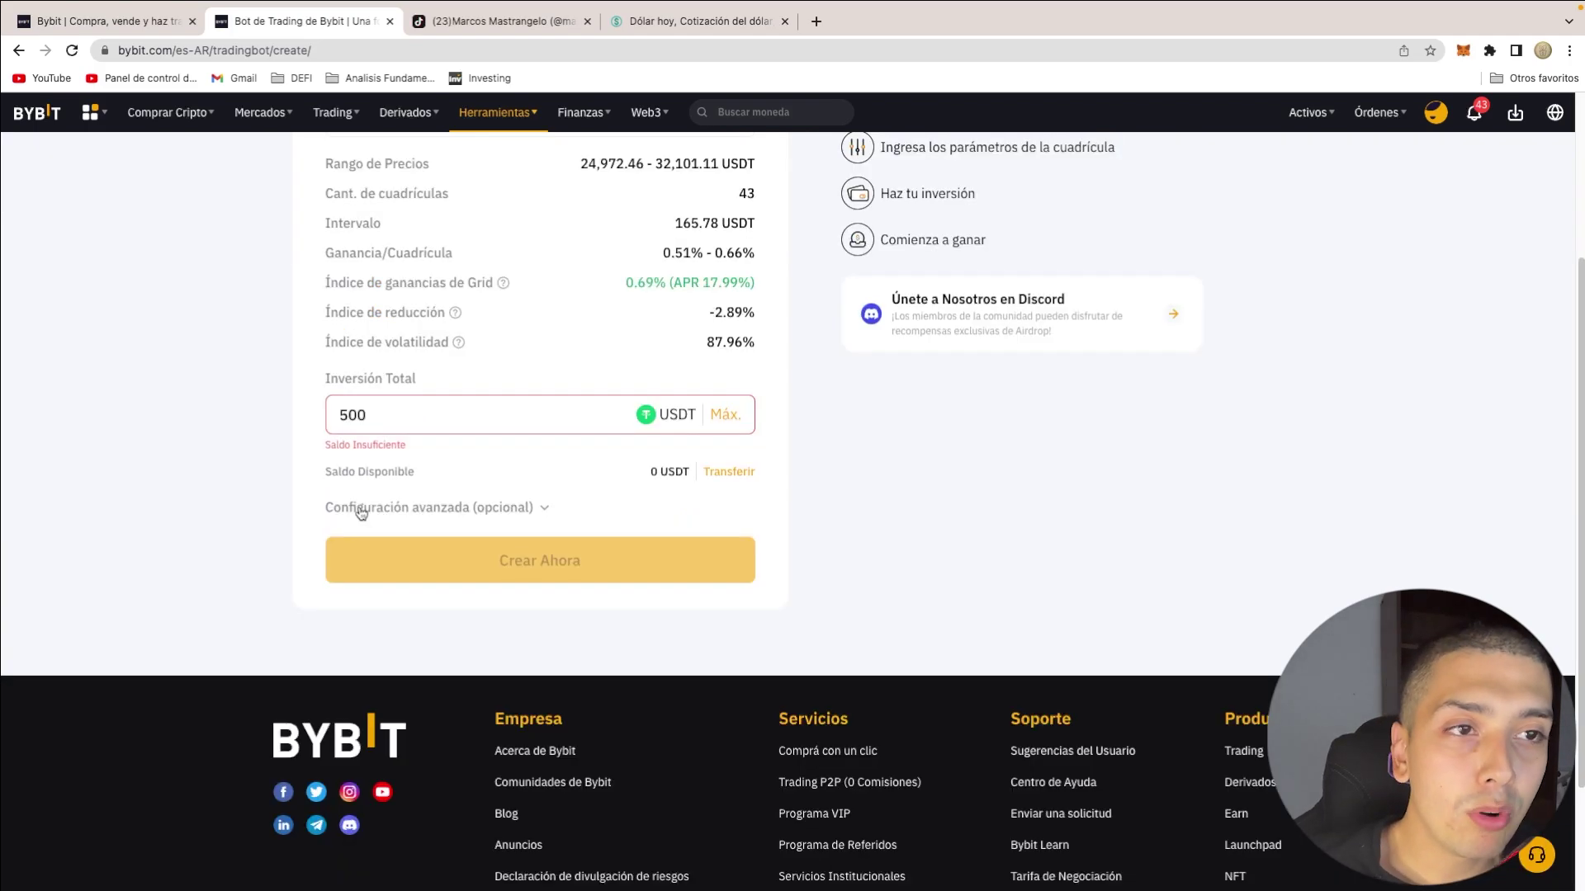
pyautogui.click(513, 511)
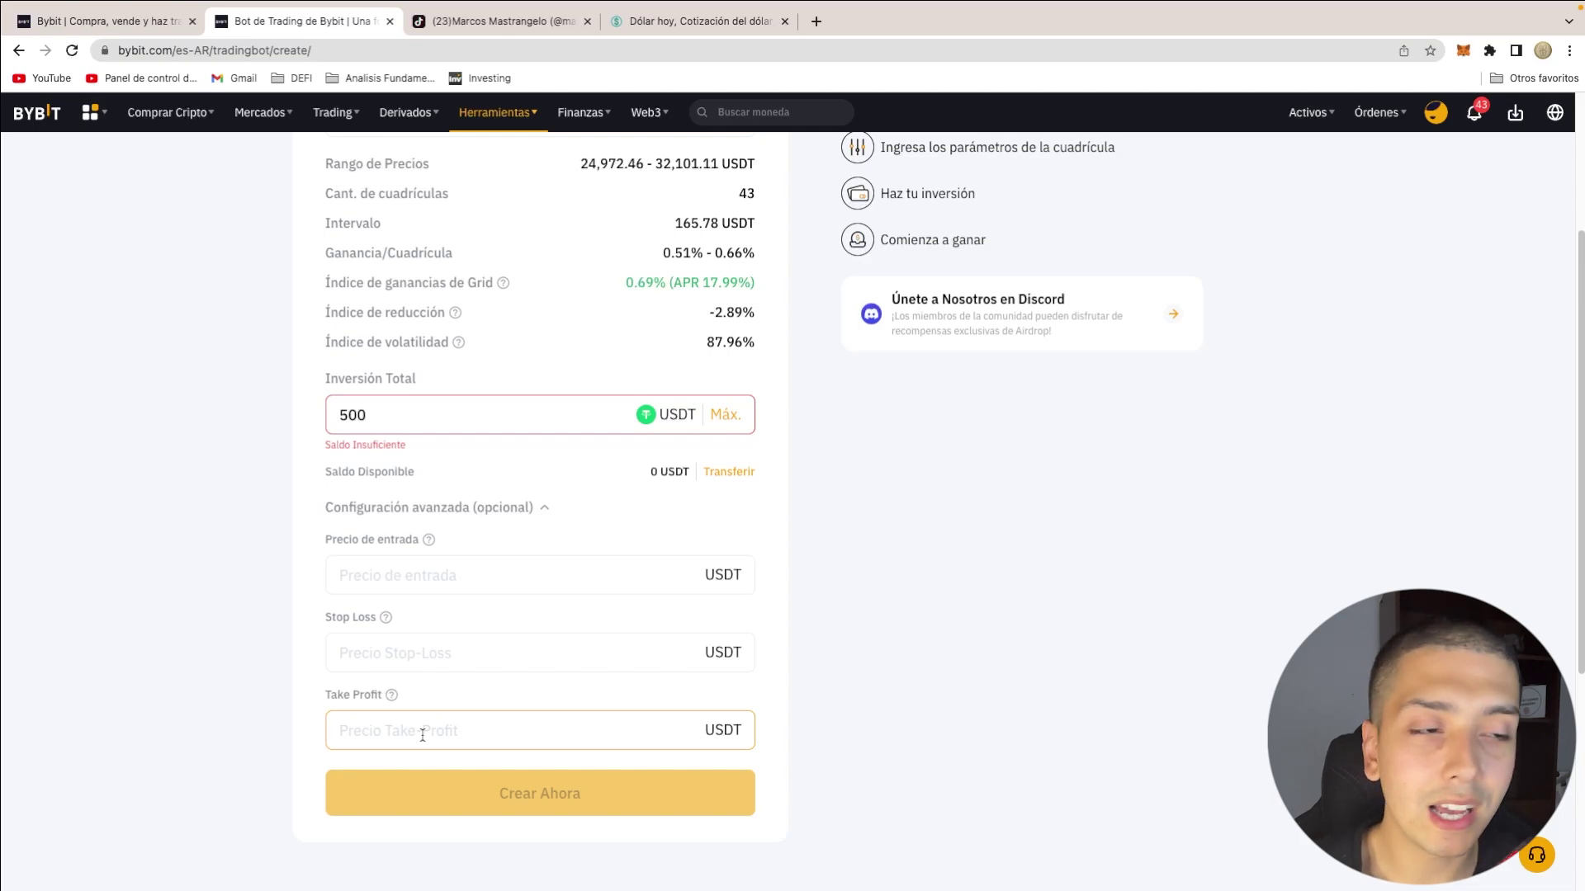
pyautogui.scroll(3, 870, 591)
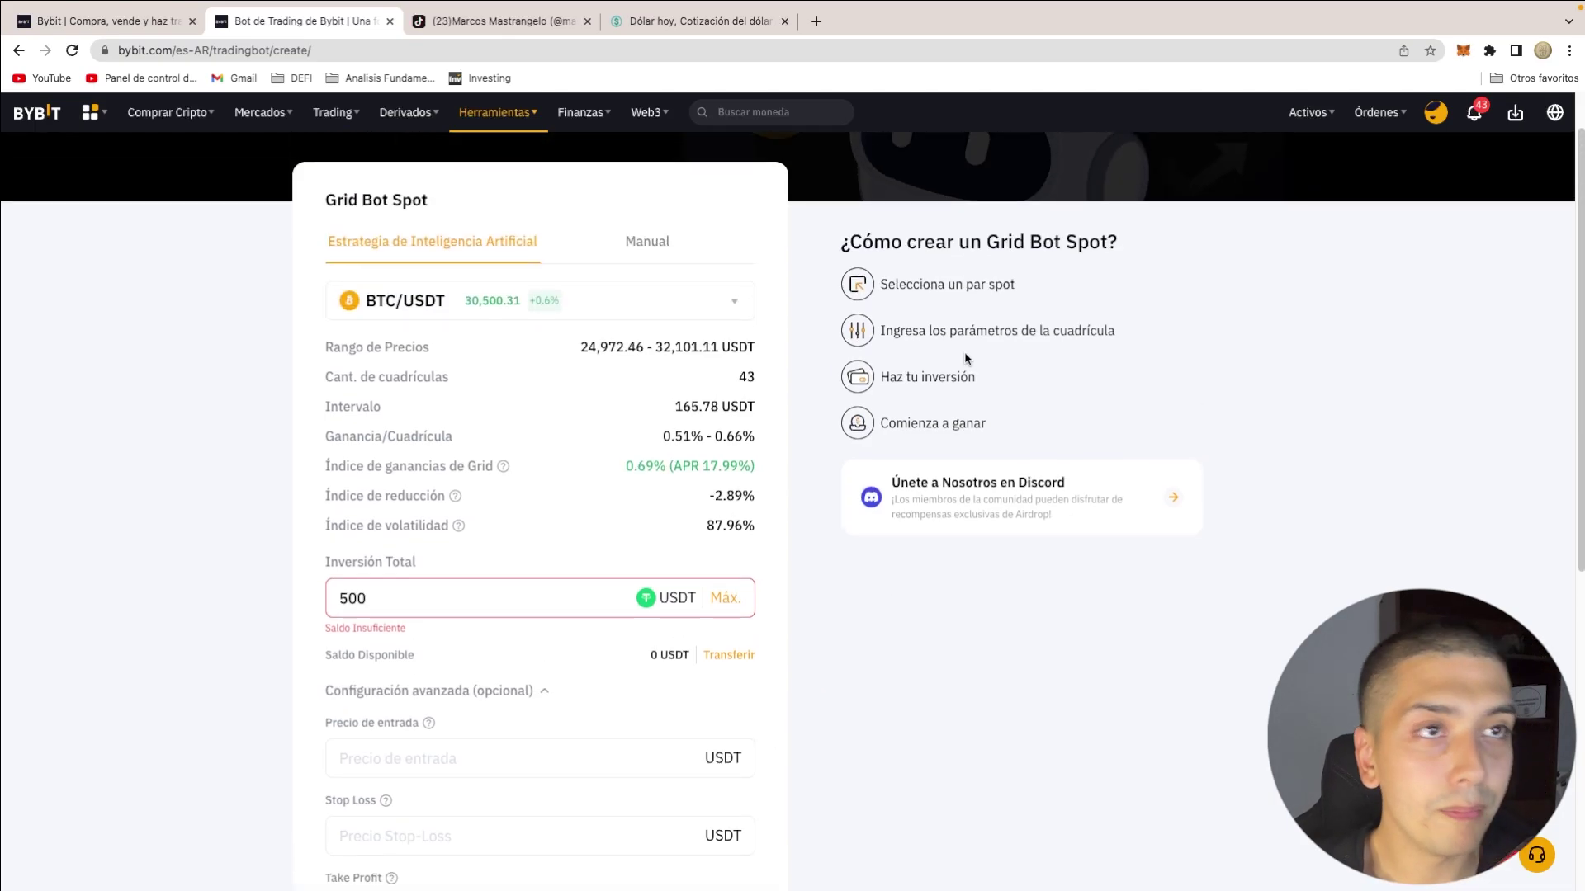
pyautogui.click(16, 50)
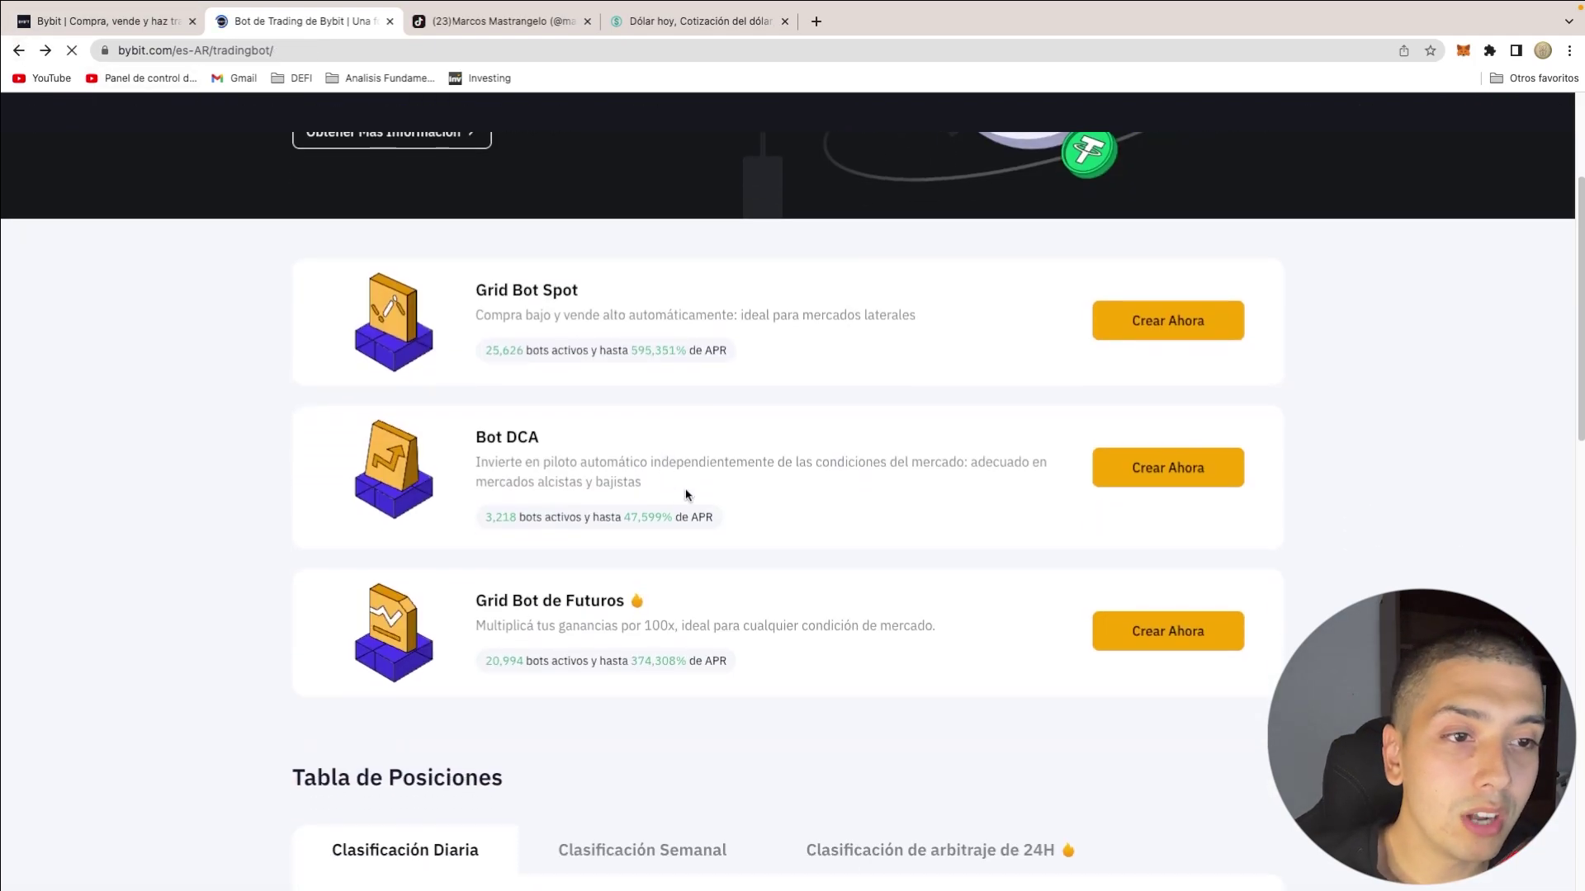
# Compare the 24H arbitrage and daily Grid Bot Spot rankings, and choose to copy the first-ranked 1SOL/USDT bot in the daily ranking
pyautogui.scroll(-4, 825, 528)
pyautogui.scroll(-3, 908, 437)
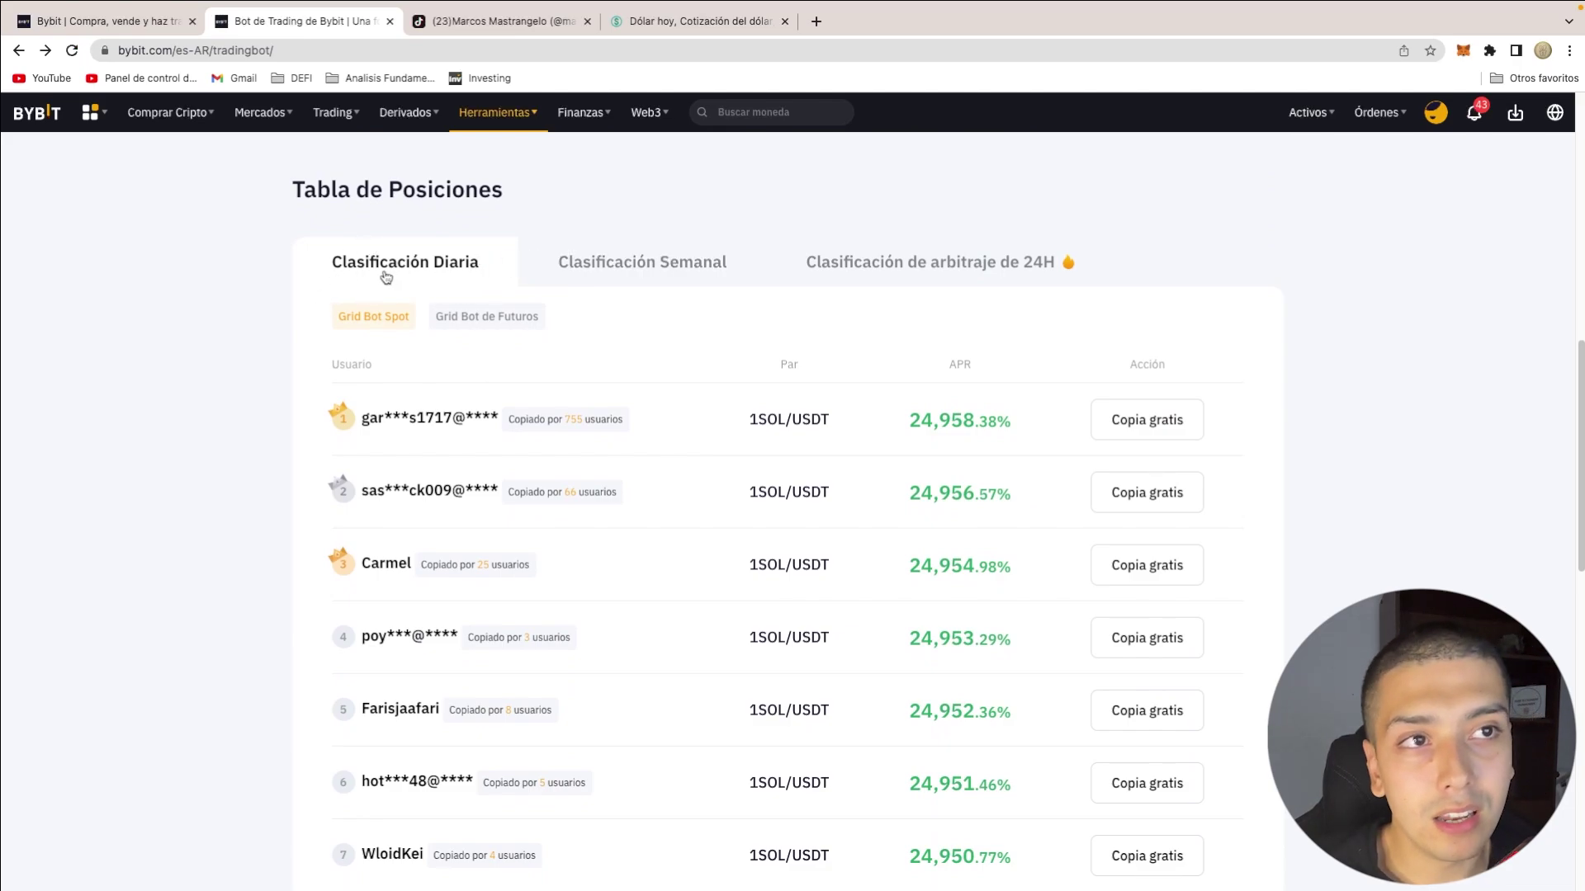
pyautogui.click(954, 271)
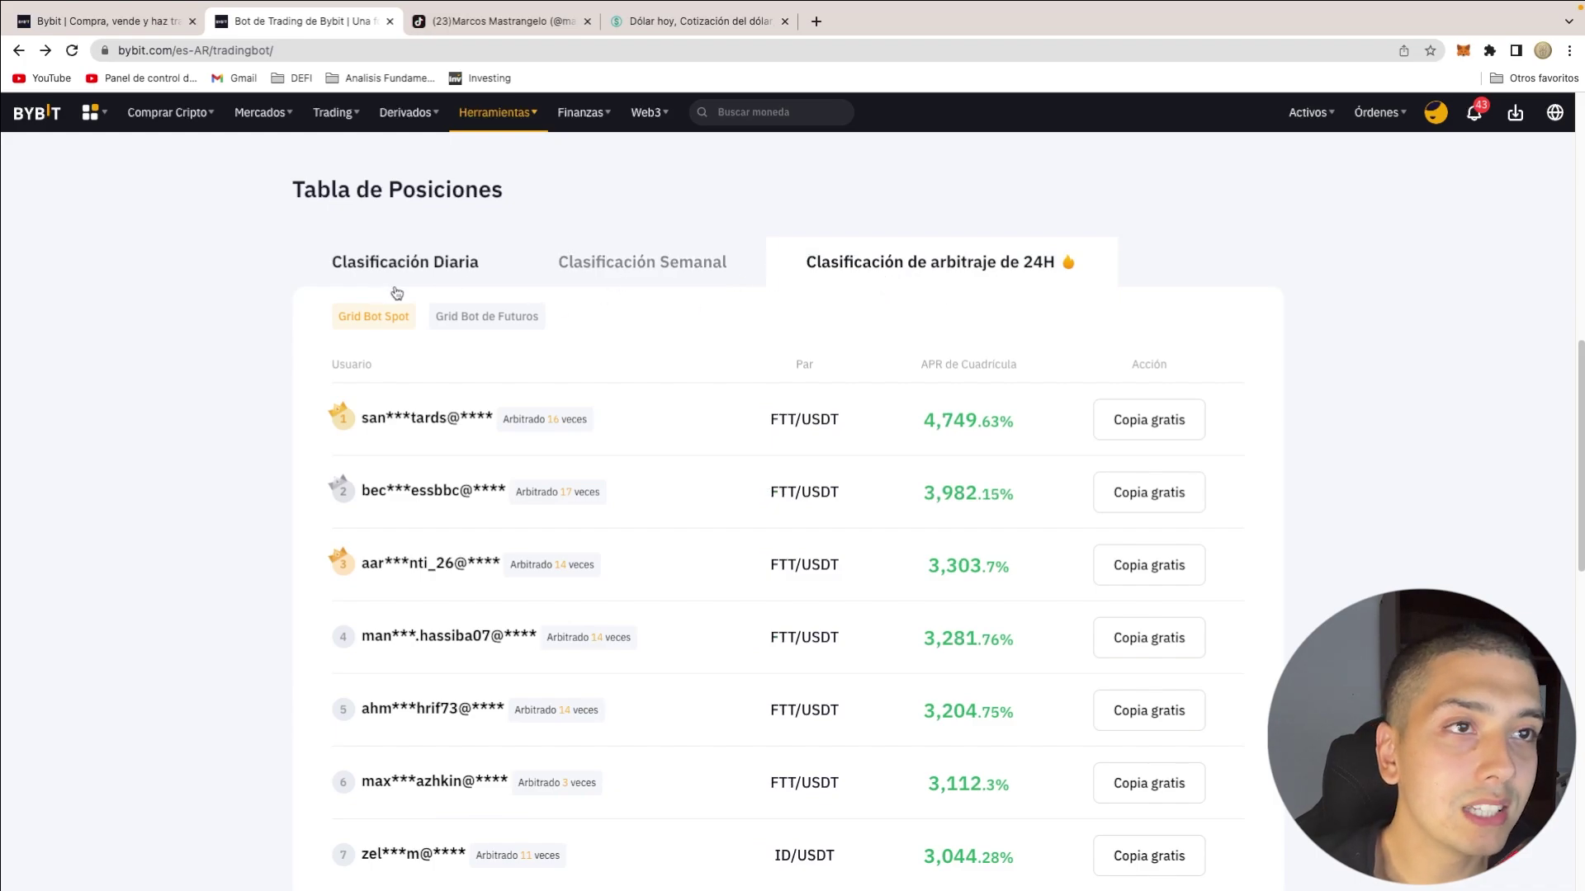
pyautogui.click(427, 282)
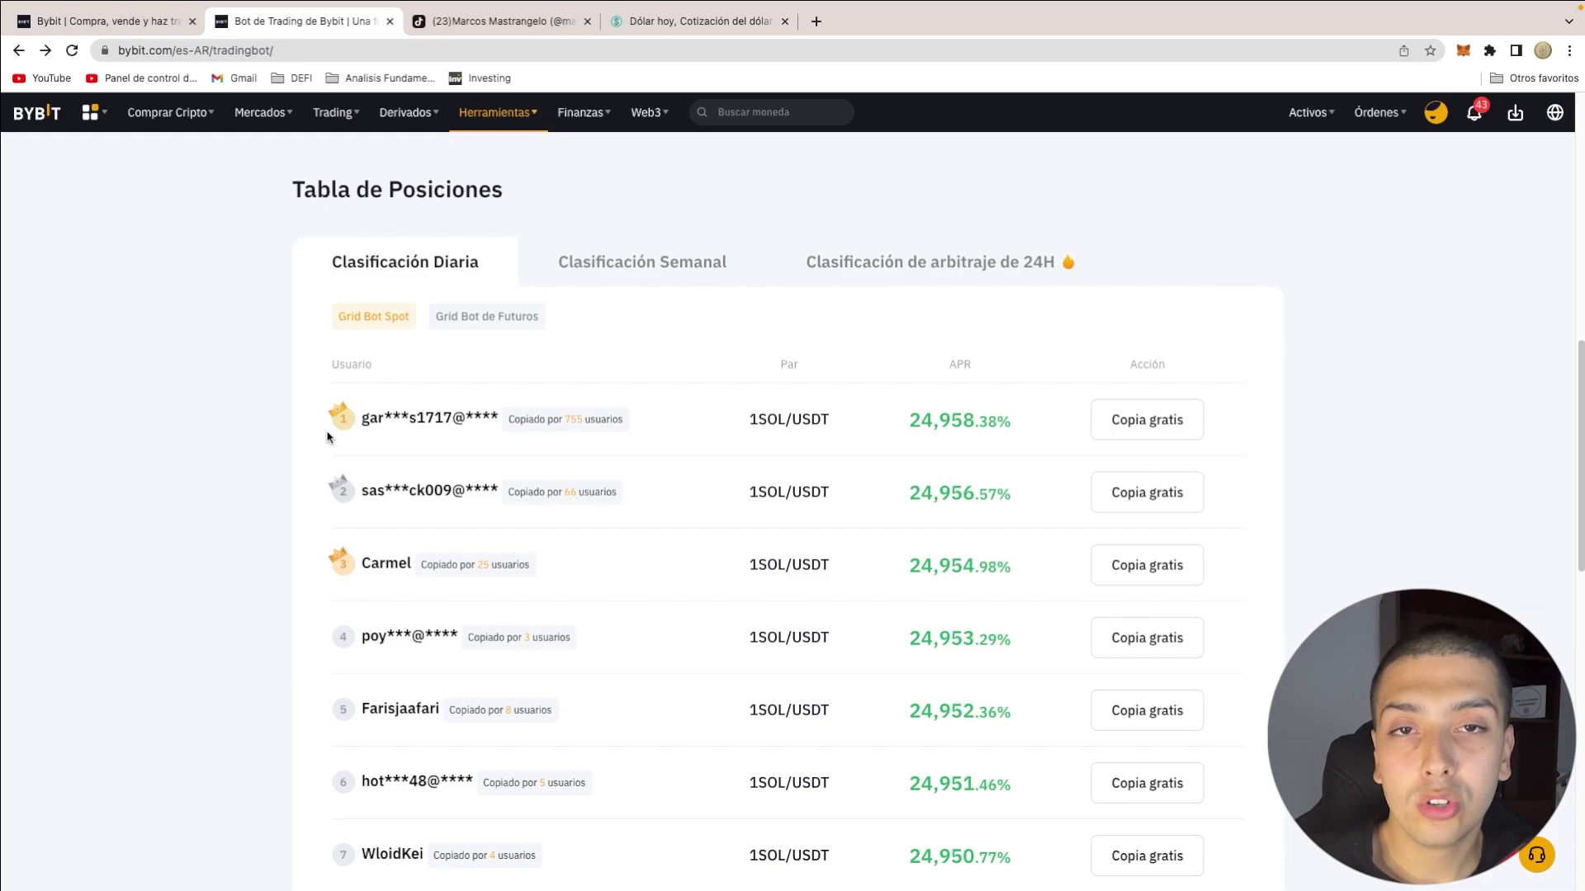
pyautogui.click(1193, 419)
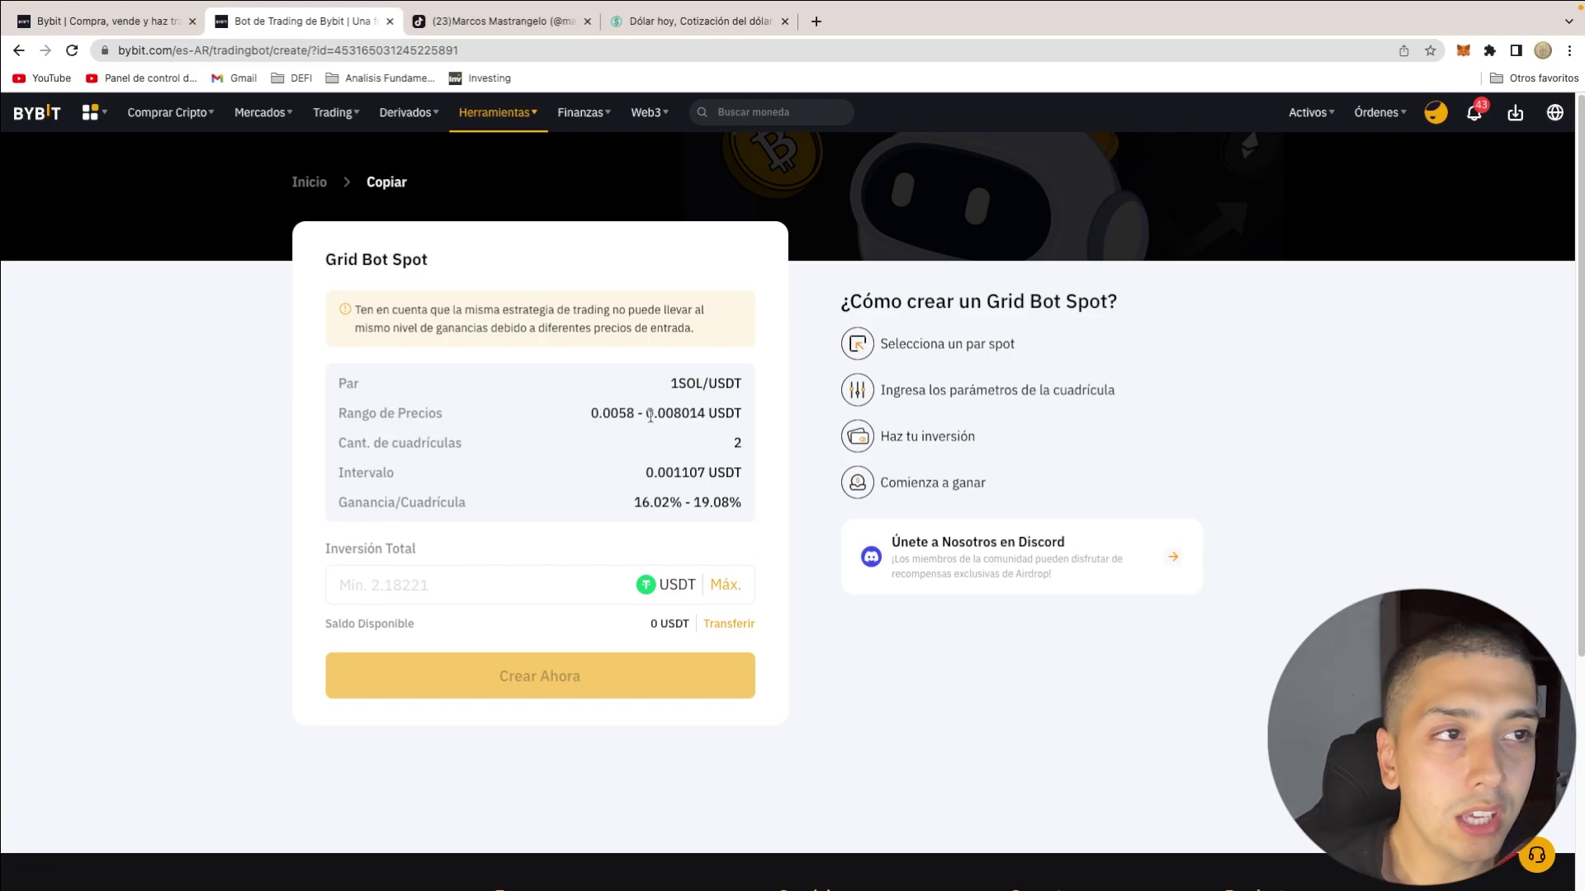
# Examine the copied bot's price range, number of grids, interval and profit per grid
pyautogui.moveTo(648, 415); pyautogui.dragTo(703, 415)
pyautogui.click(704, 415)
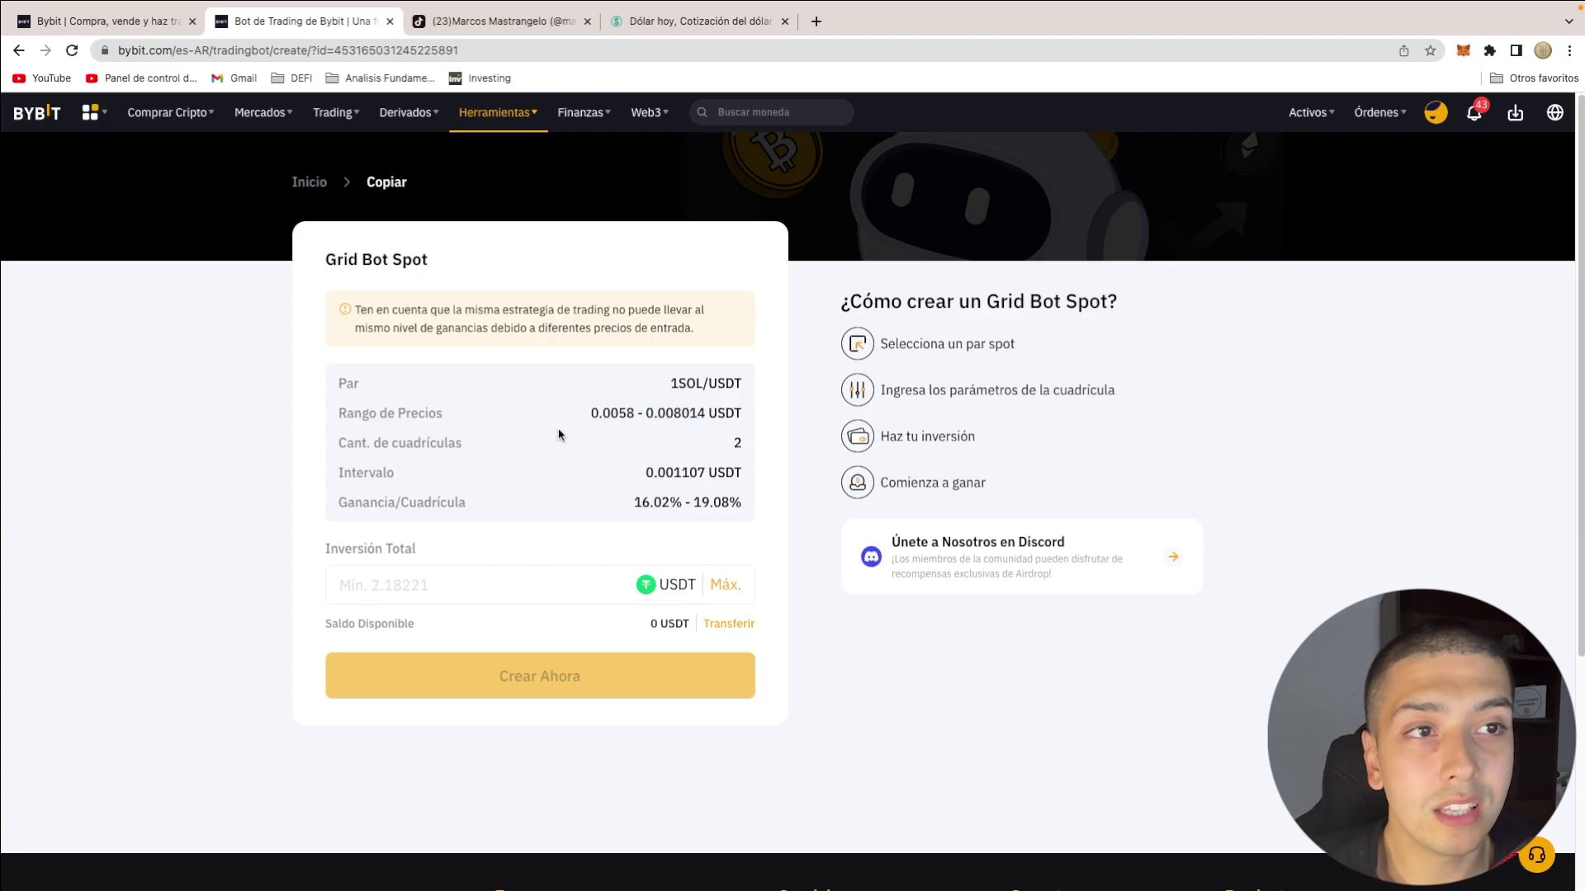
pyautogui.doubleClick(737, 444)
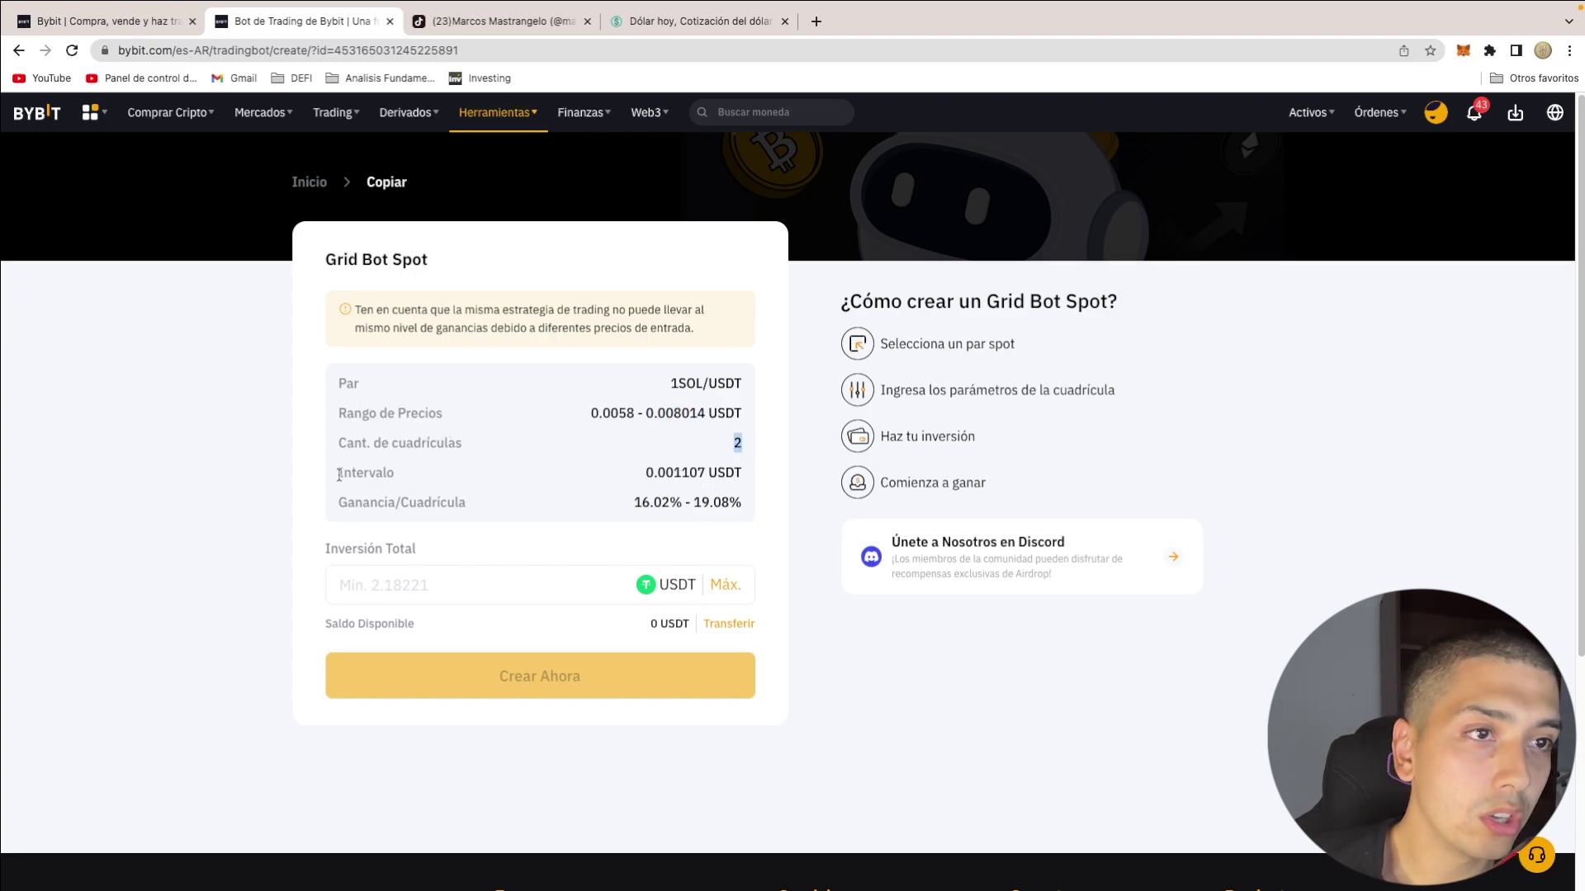
pyautogui.moveTo(647, 472); pyautogui.dragTo(725, 472)
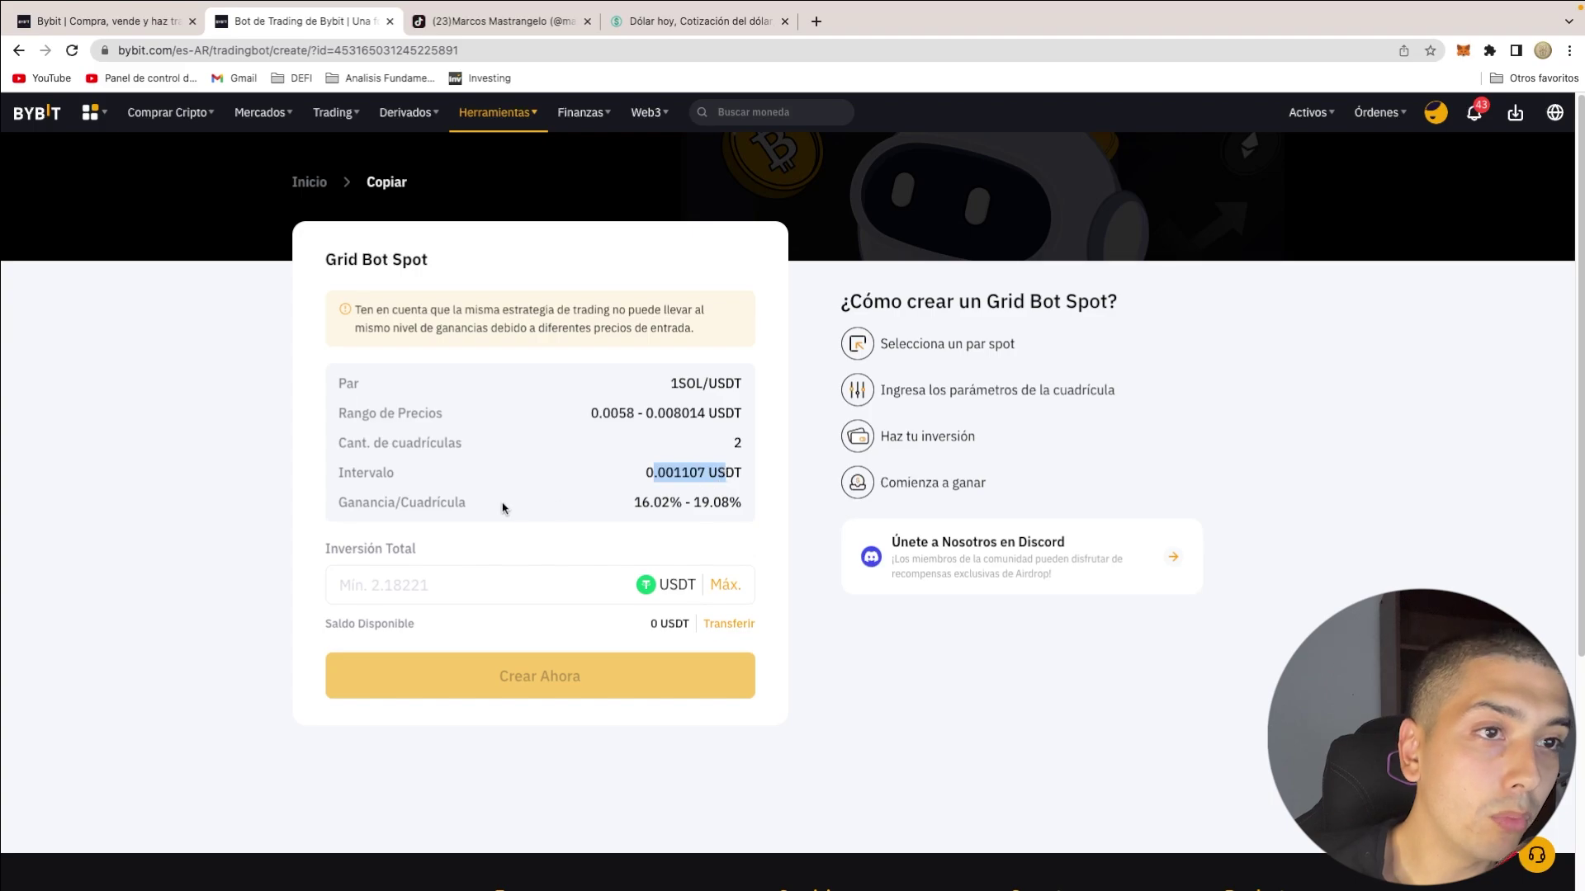
pyautogui.click(408, 509)
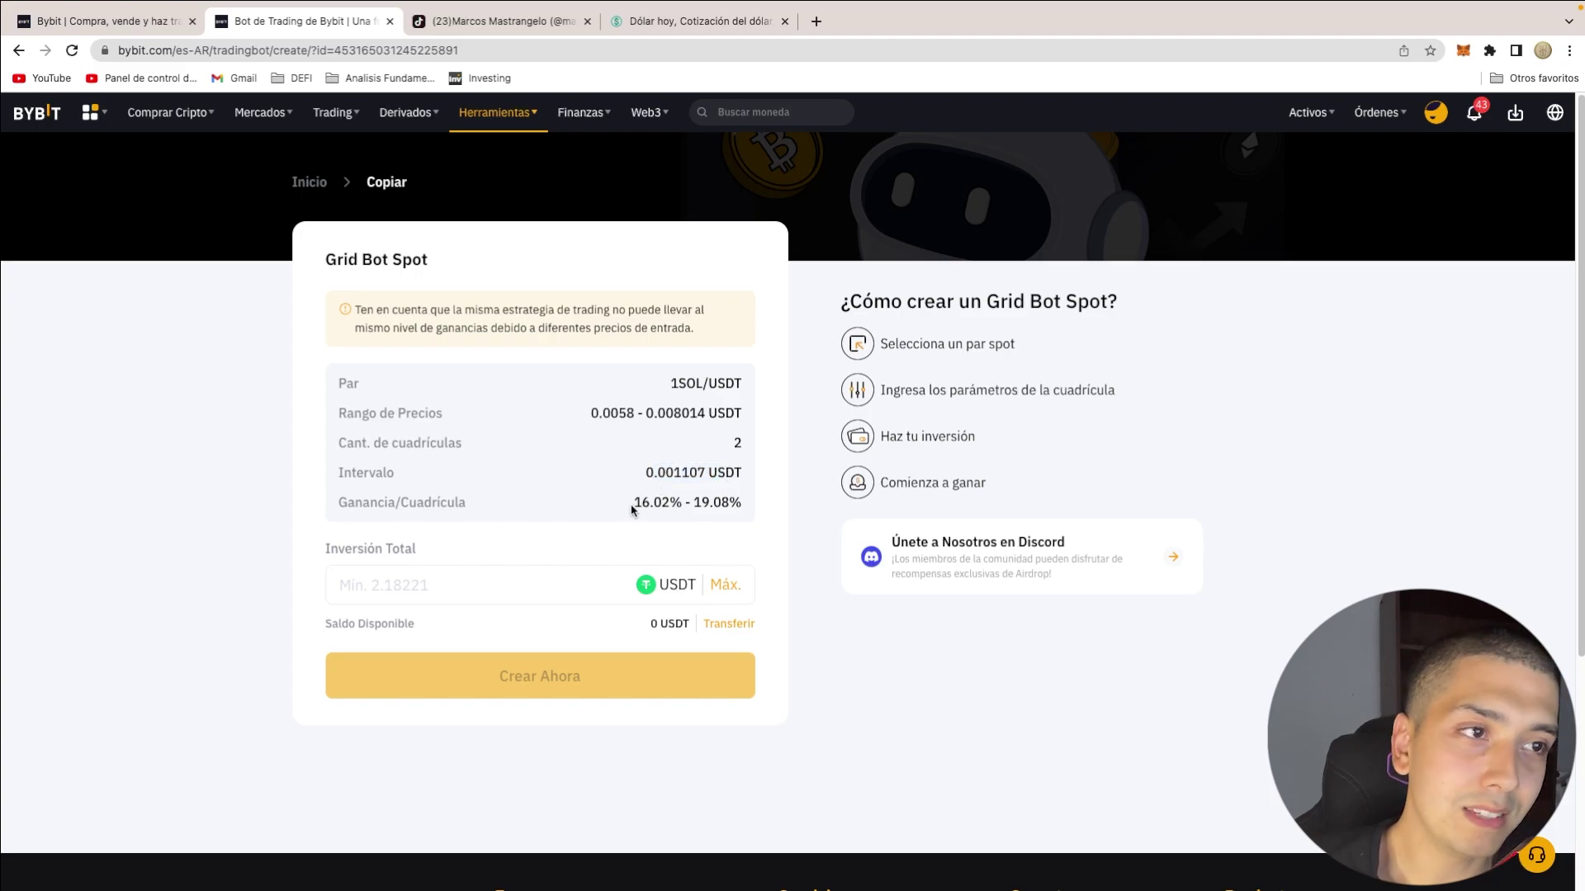
pyautogui.moveTo(633, 503); pyautogui.dragTo(739, 513)
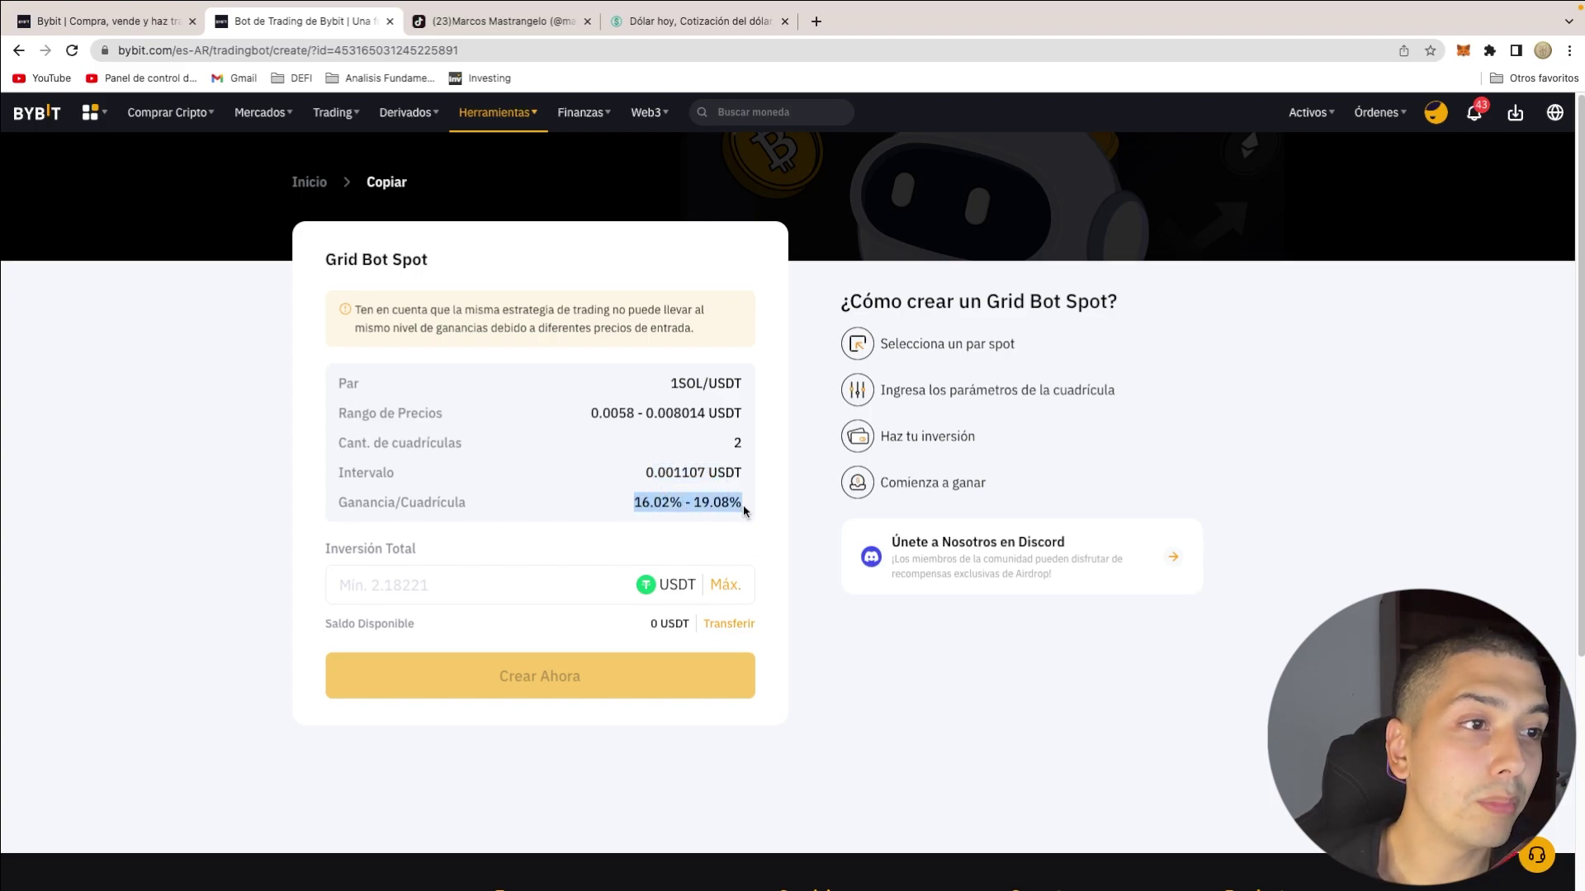
pyautogui.click(739, 512)
# Transfer 5 USDT from the Spot account to the Financiación account to fund the copied bot
pyautogui.click(357, 594)
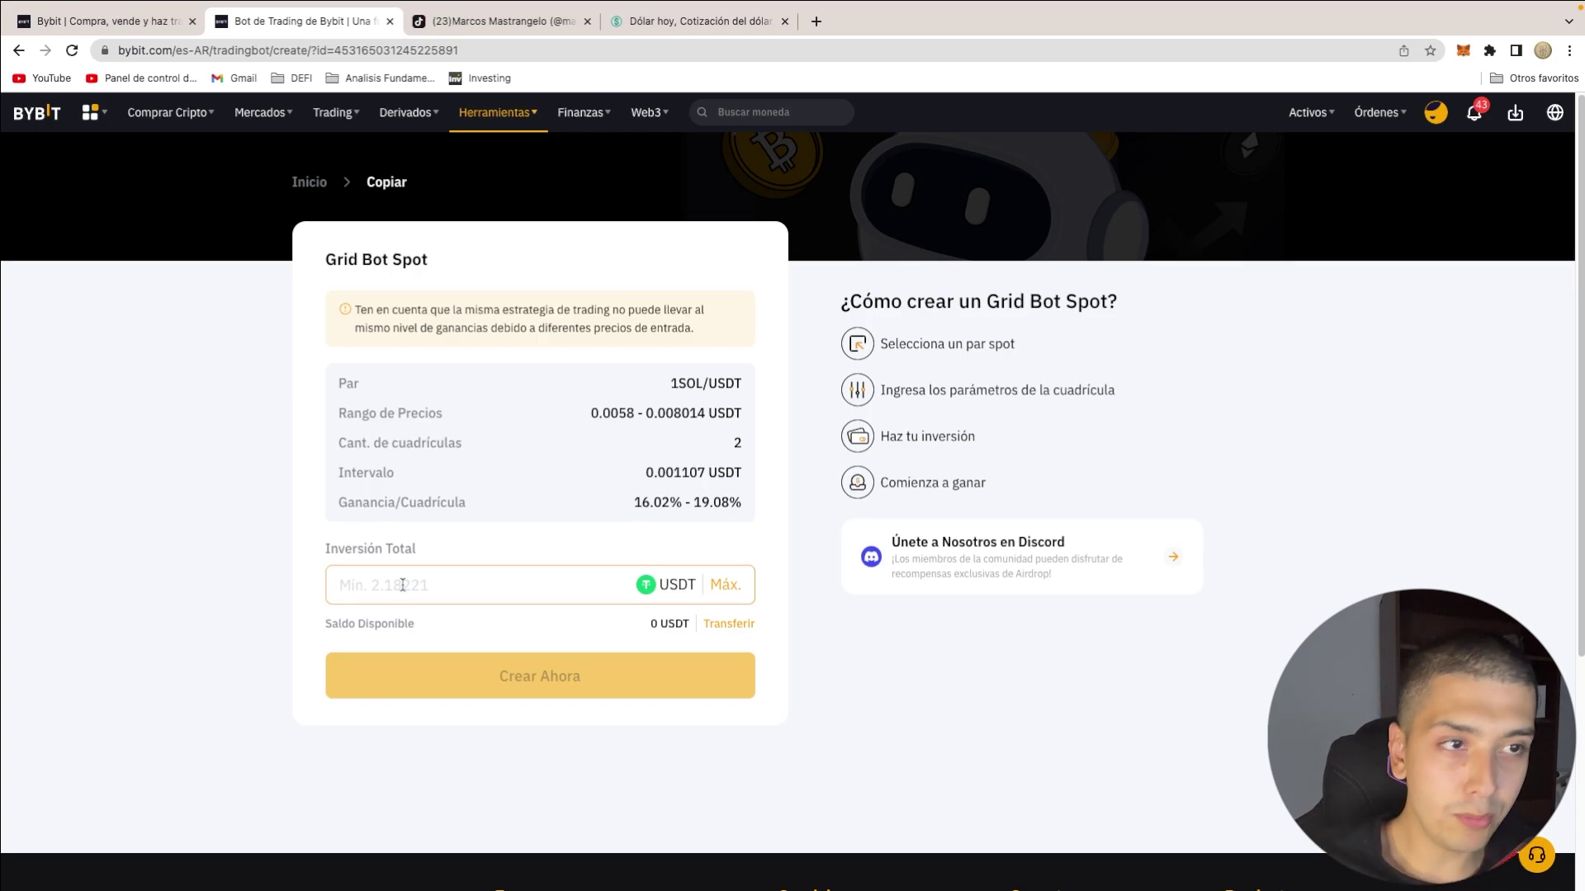
pyautogui.write('2')
pyautogui.press('BackSpace')
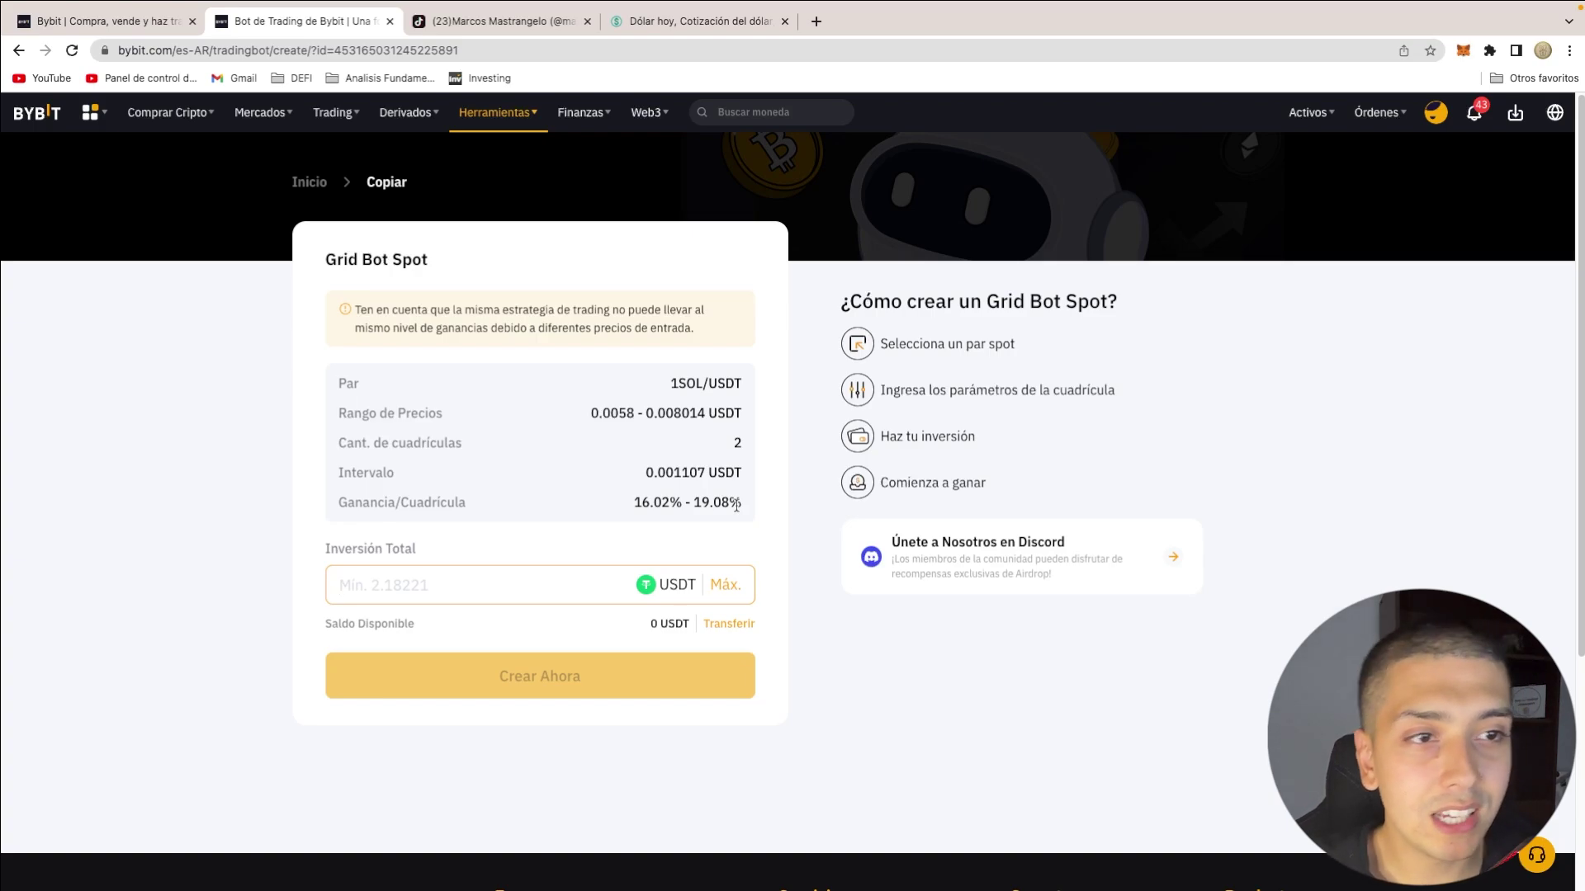
pyautogui.click(716, 625)
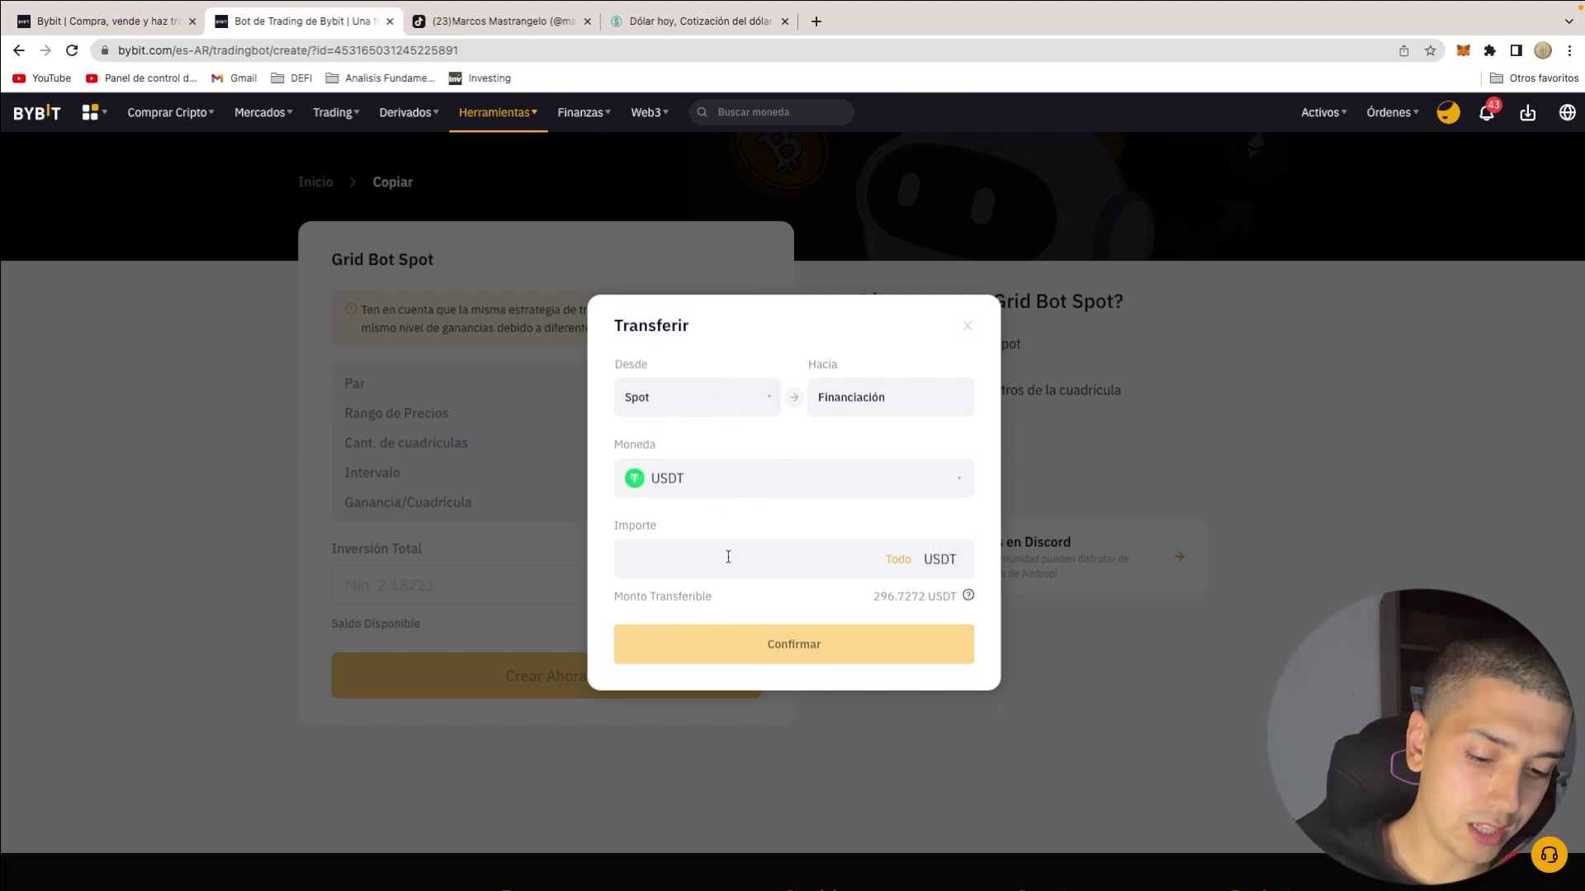
pyautogui.write('5')
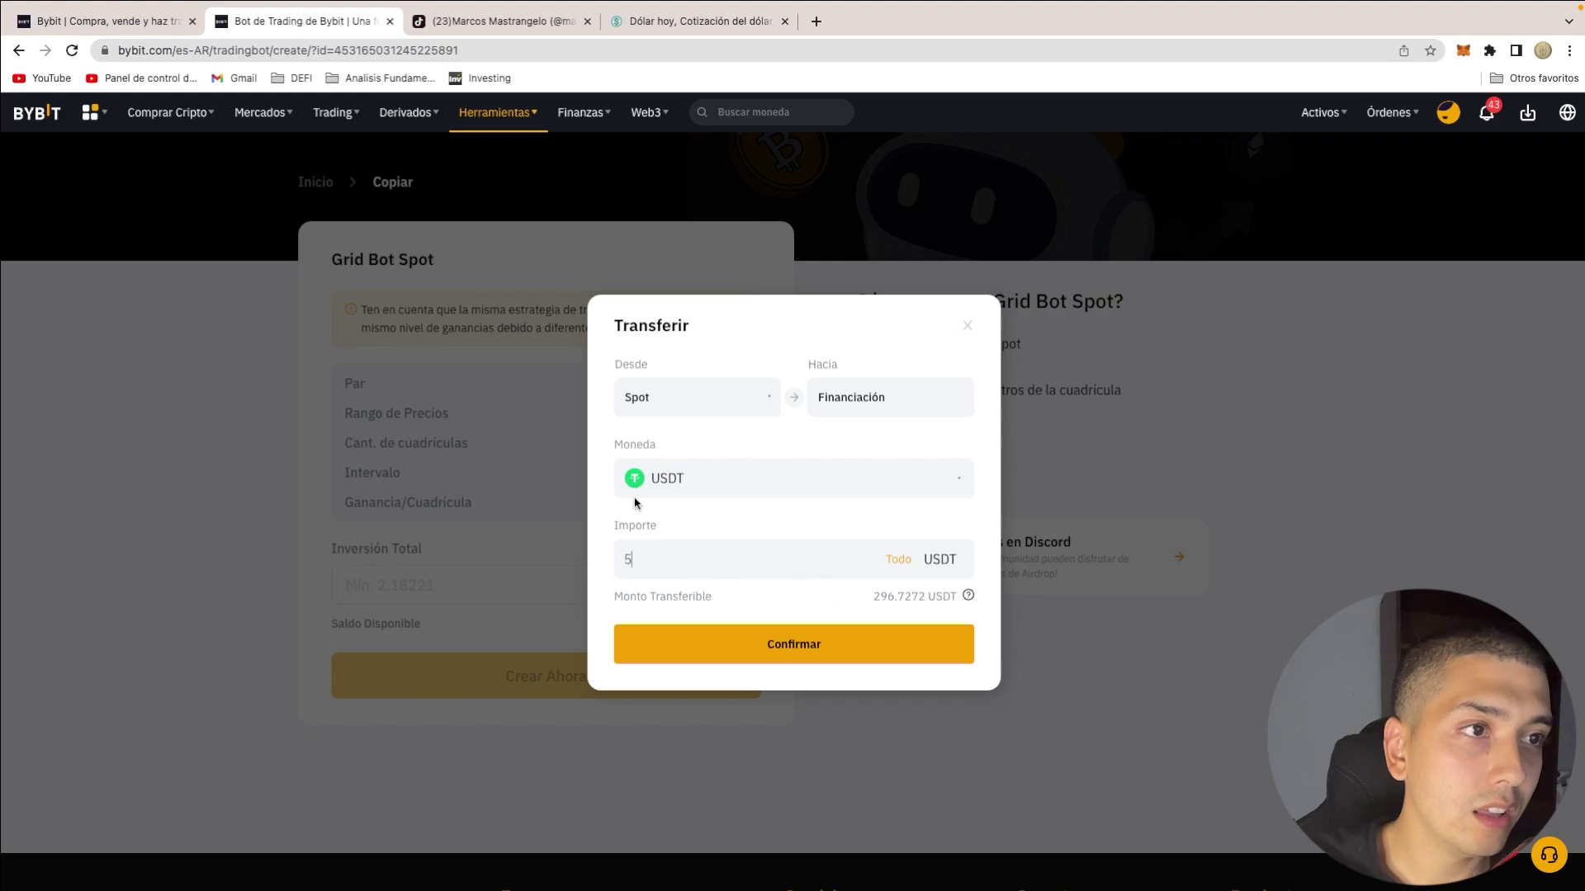
pyautogui.click(799, 643)
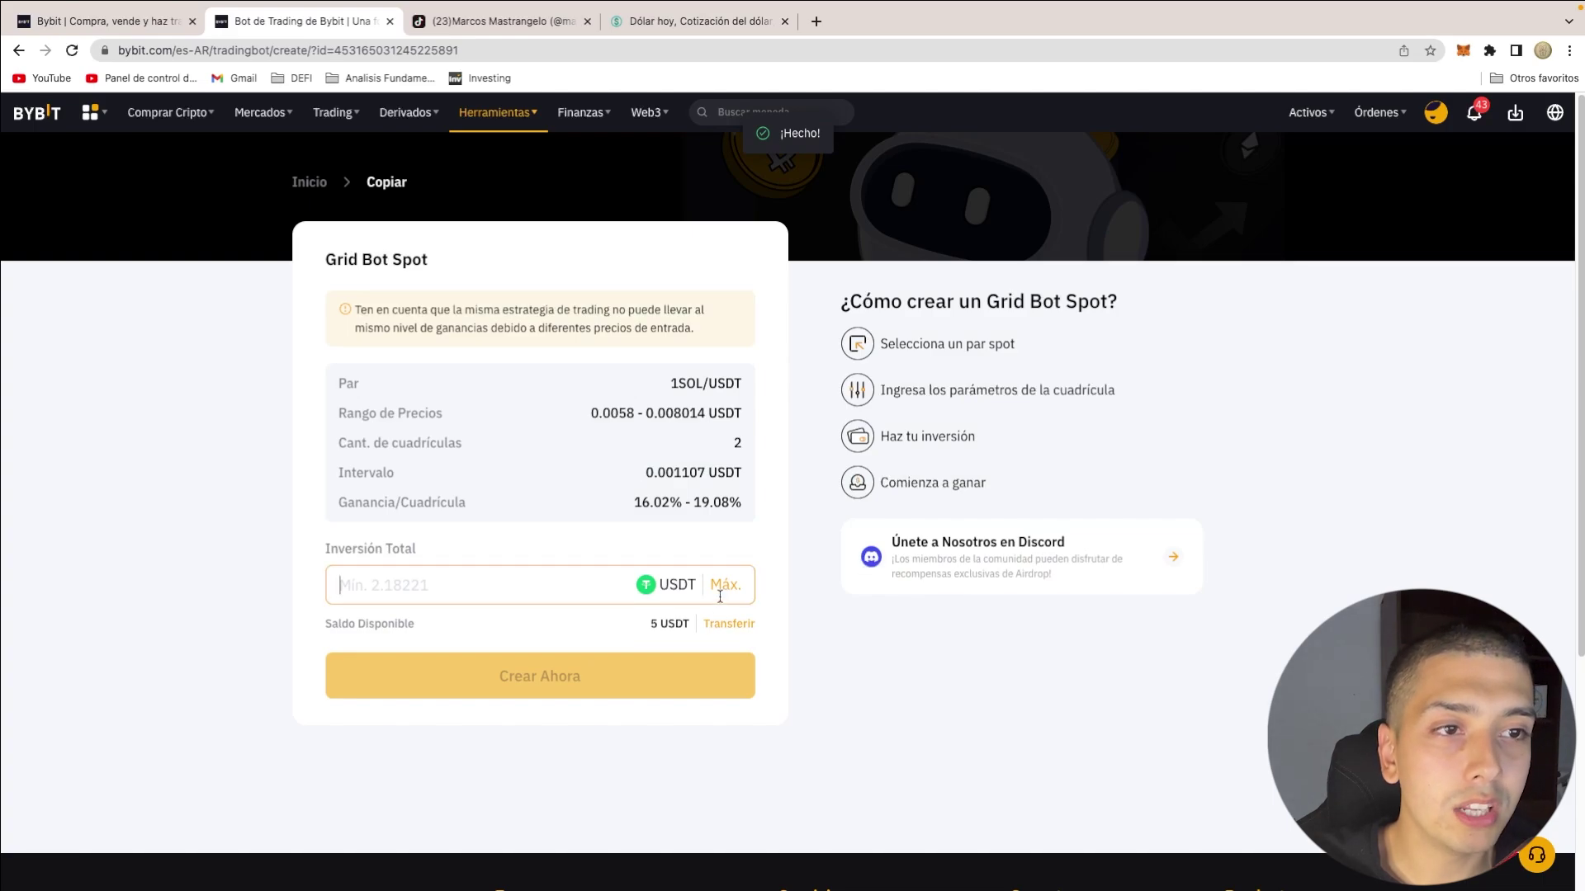
# Invest the maximum available 5 USDT in the copied 1SOL/USDT grid bot and confirm its creation
pyautogui.click(721, 587)
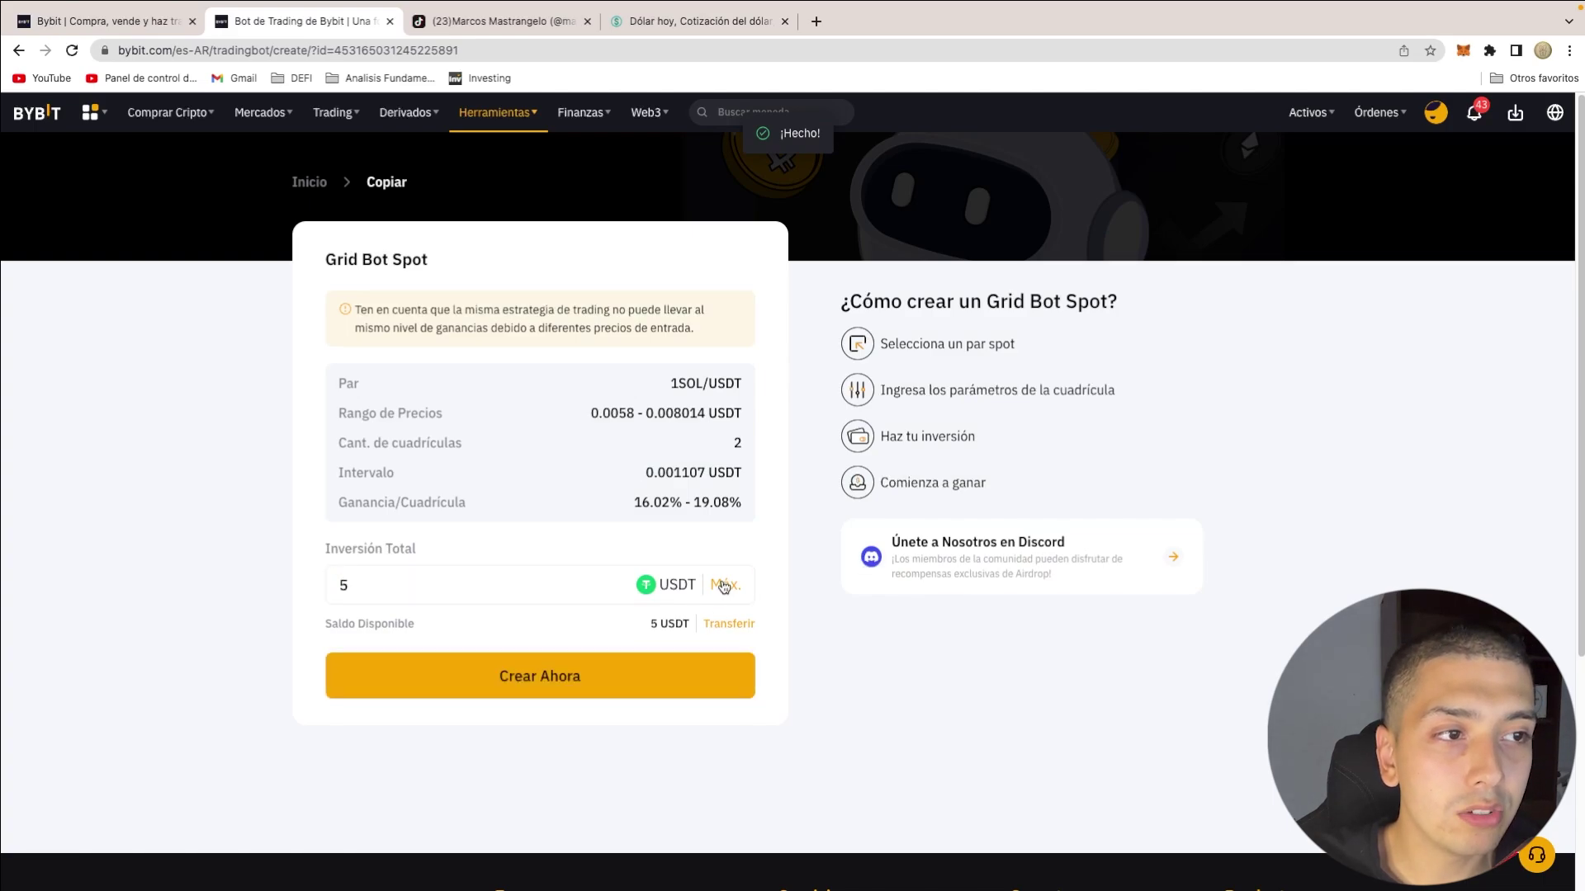
pyautogui.click(581, 684)
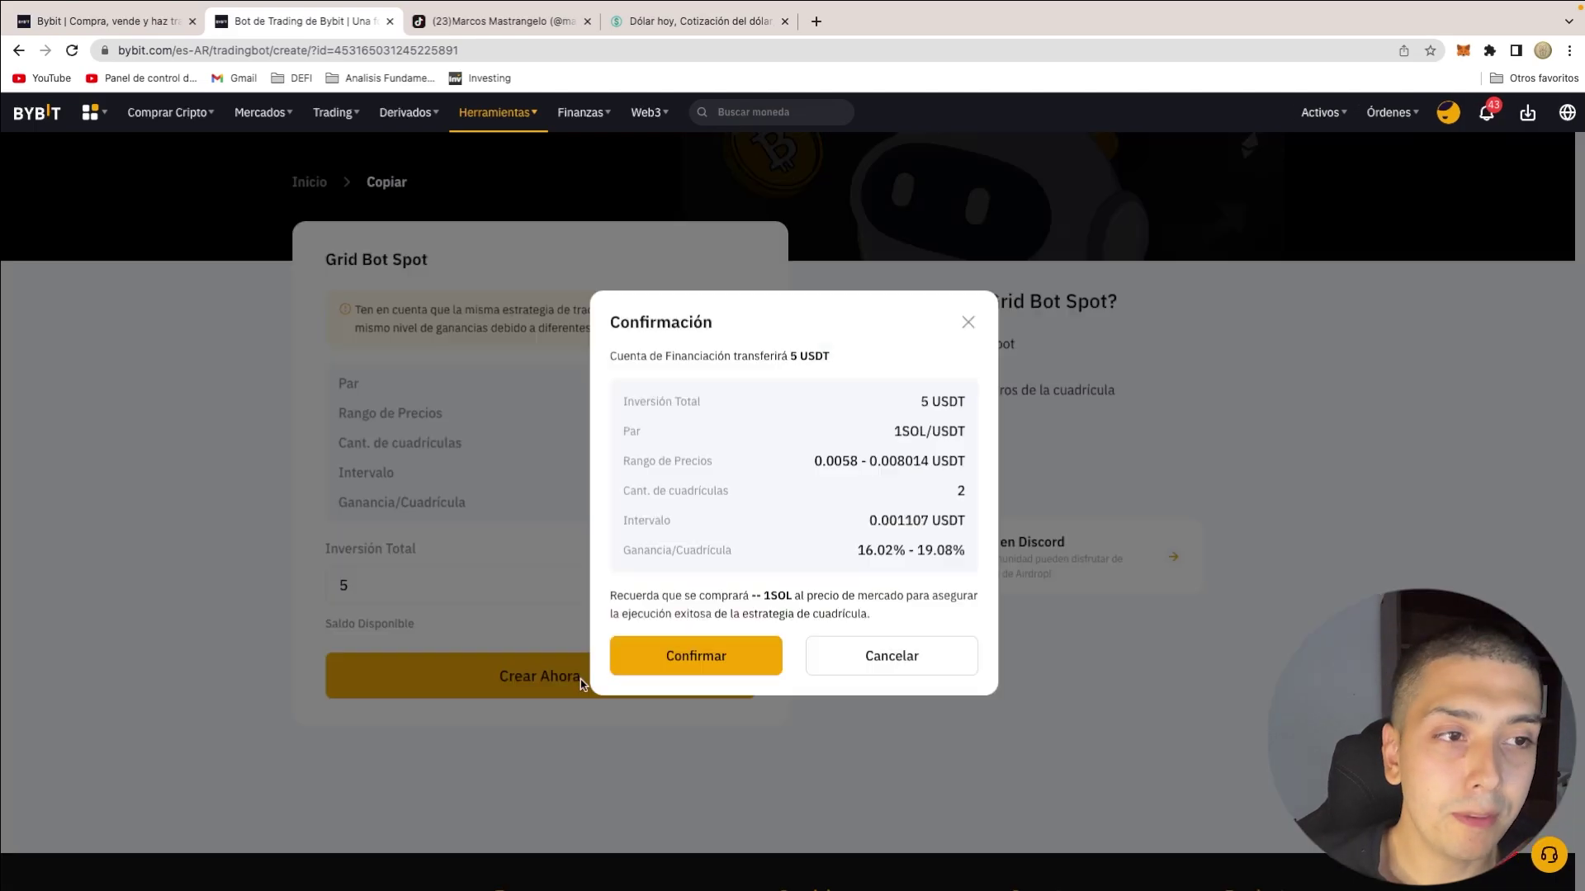
pyautogui.click(741, 677)
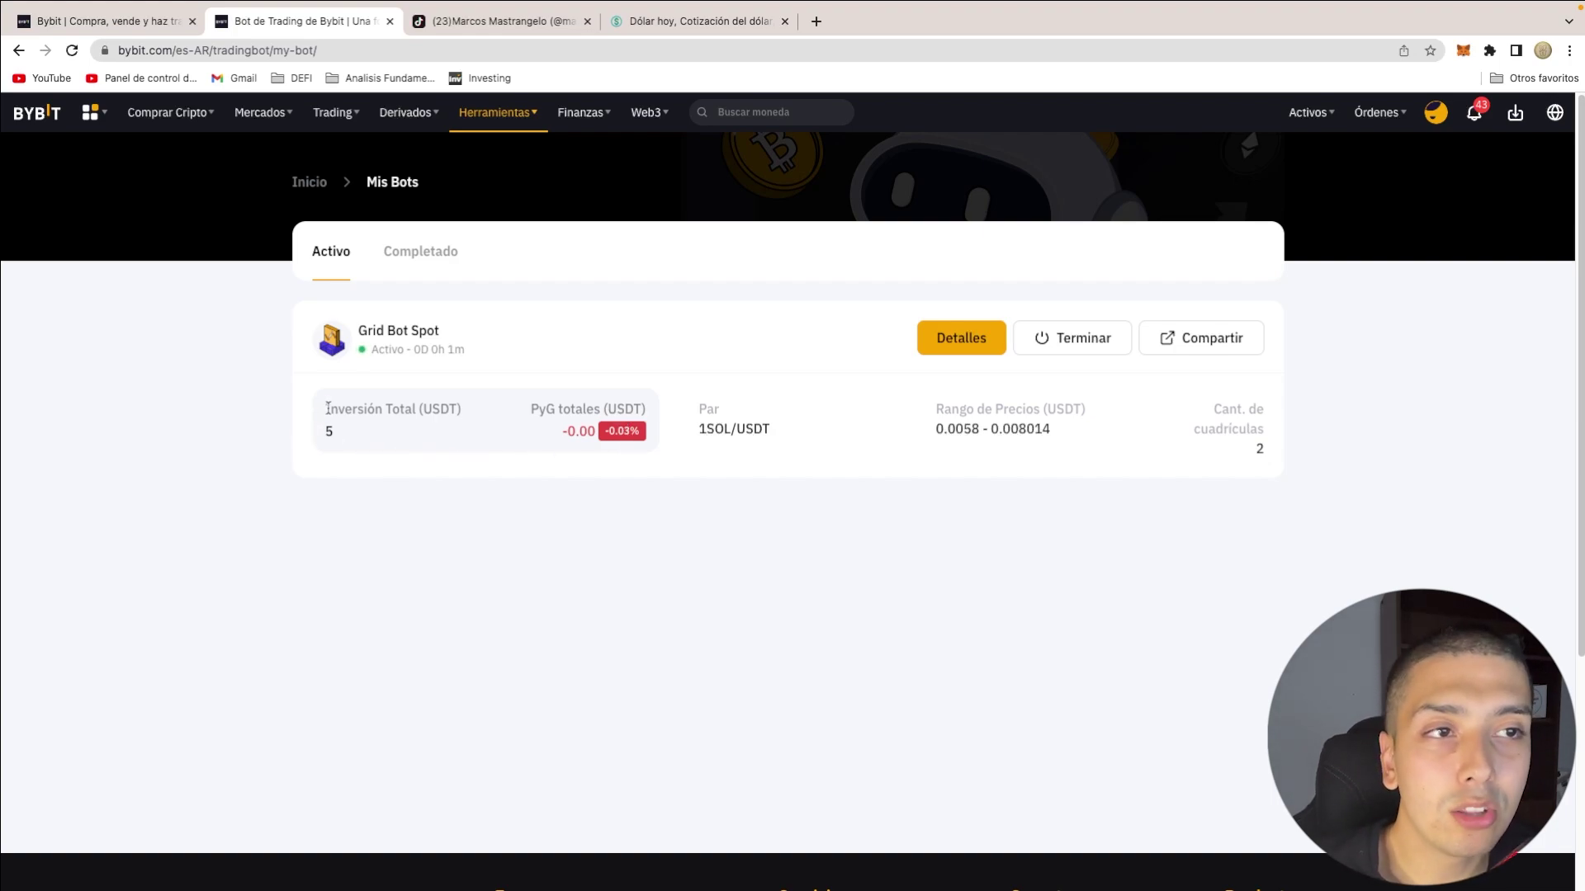
# Examine the active Grid Bot Spot's total investment and total profit and loss in Mis Bots
pyautogui.moveTo(324, 410); pyautogui.dragTo(606, 431)
pyautogui.click(607, 472)
pyautogui.click(591, 467)
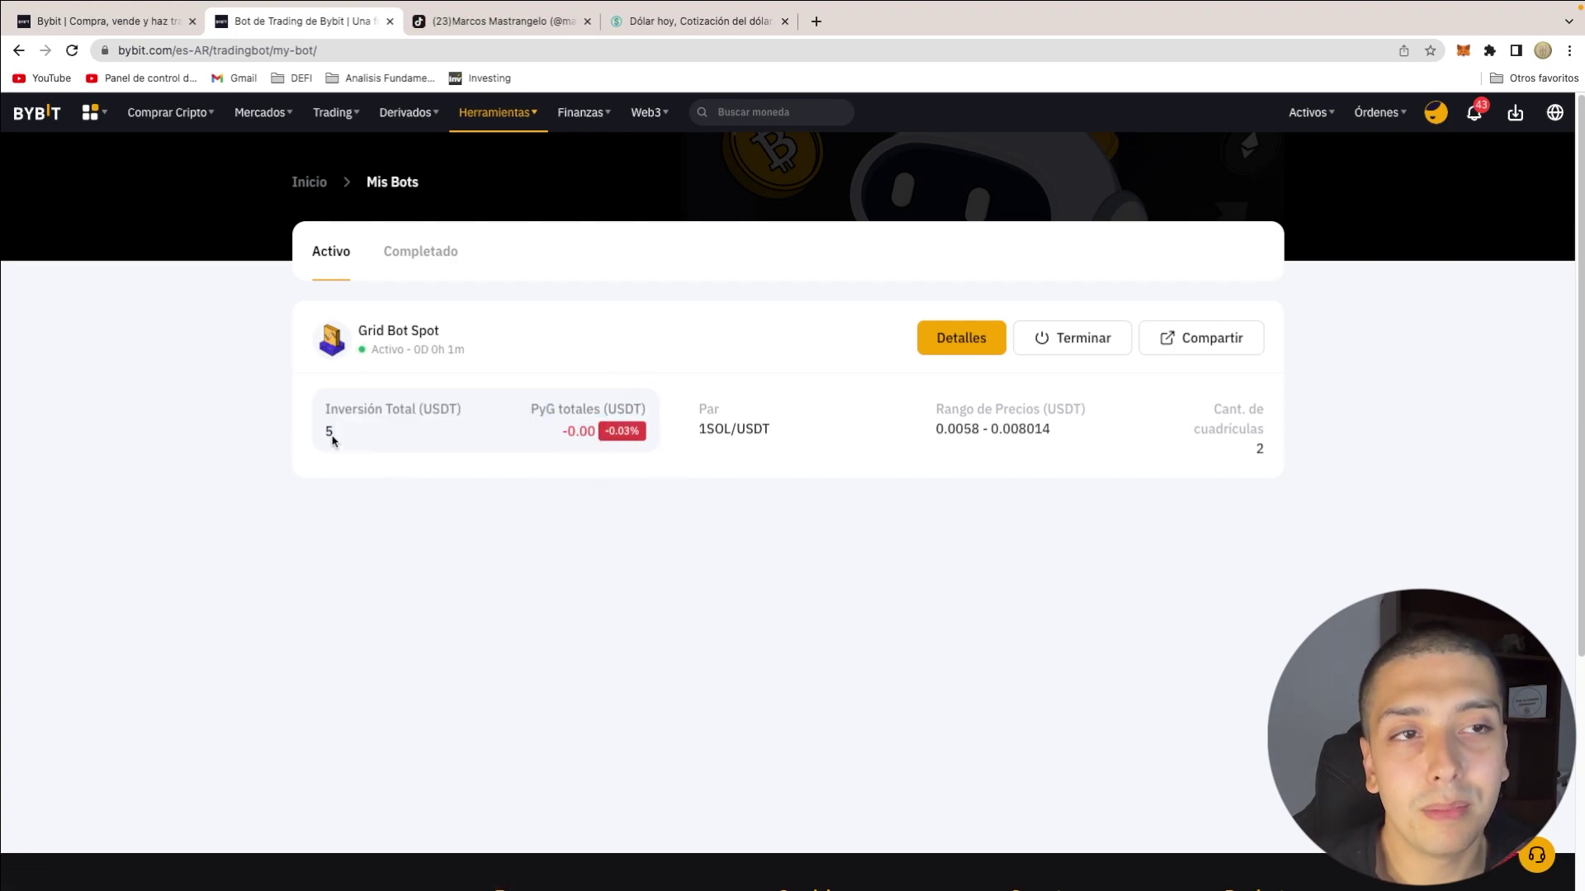
pyautogui.moveTo(333, 432); pyautogui.dragTo(325, 431)
pyautogui.click(526, 471)
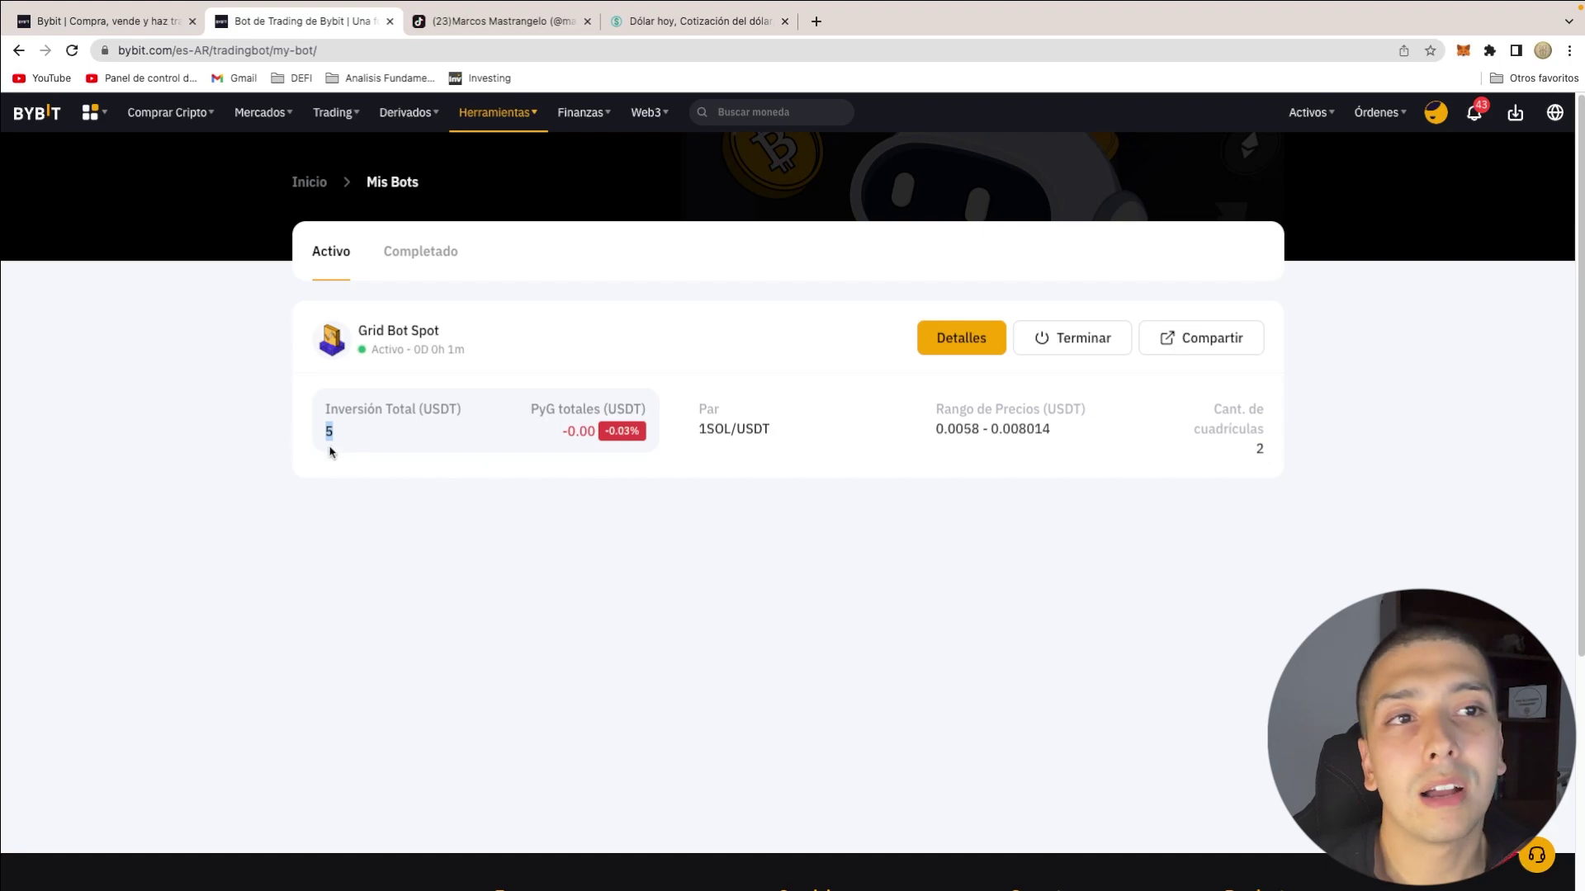
pyautogui.doubleClick(629, 436)
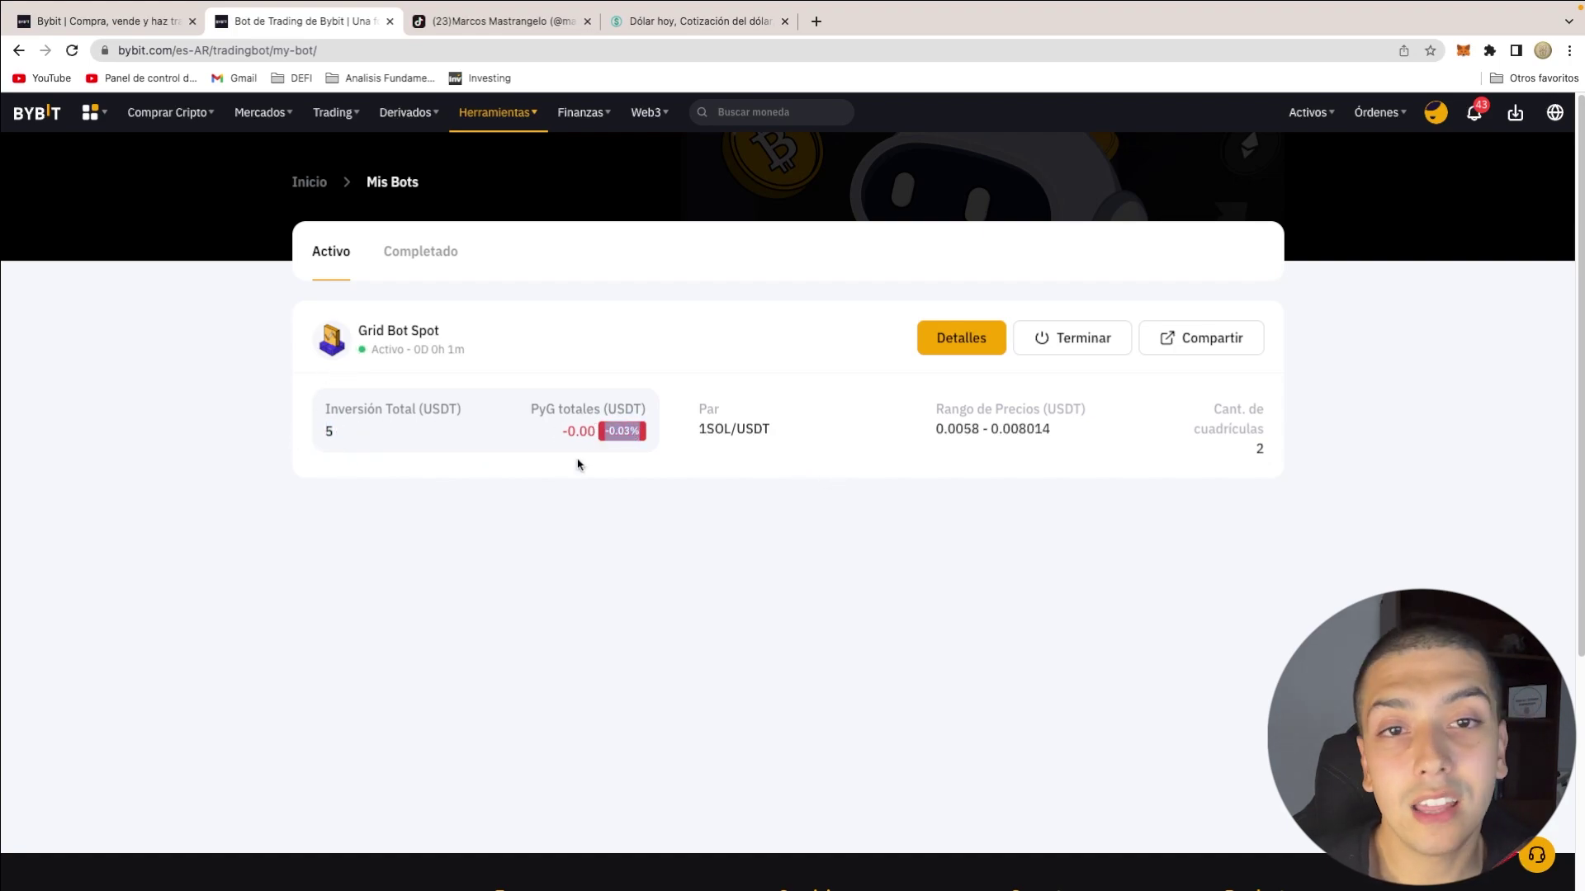